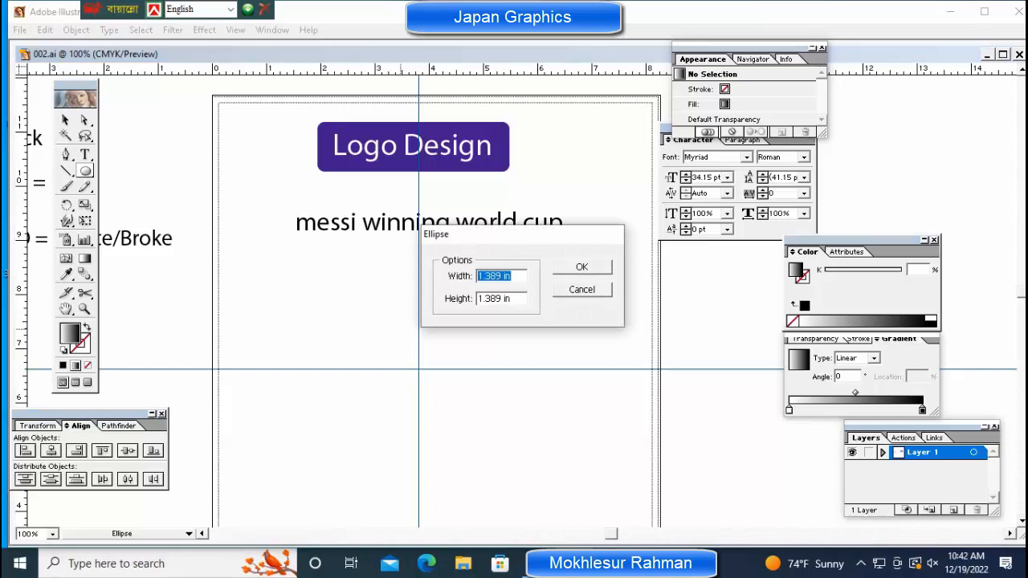
# Create an ellipse 1.5 in wide and 1.389 in high below the "messi winning world cup" text
pyautogui.write('1.5')
pyautogui.press('Tab')
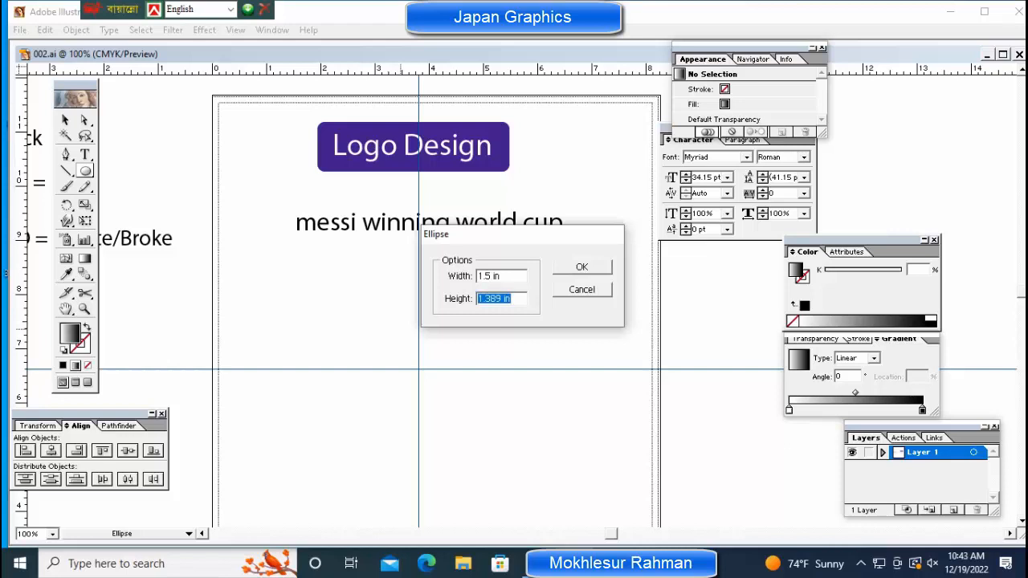
pyautogui.press('Return')
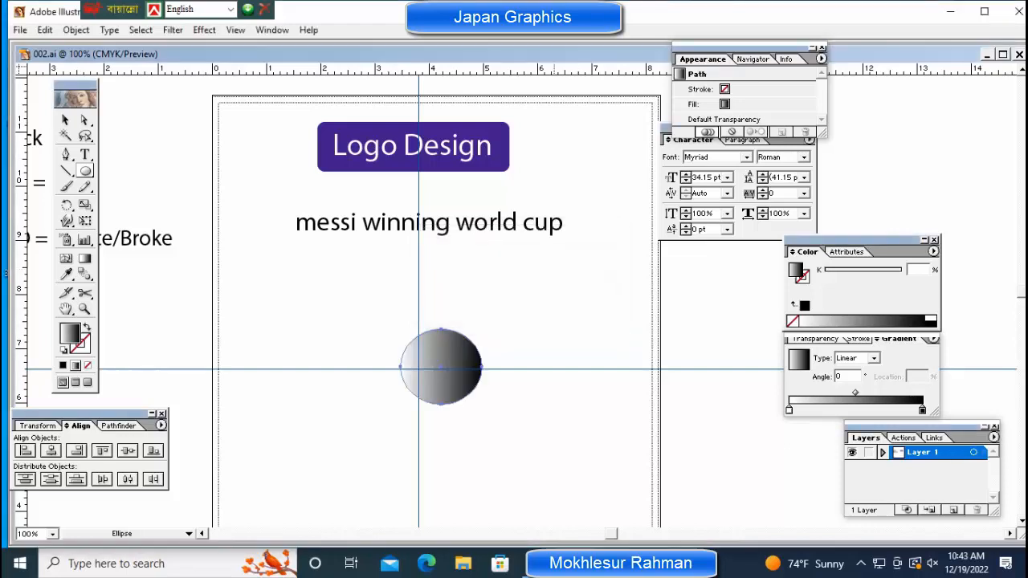
# Try enlarging the ellipse about its centre, and undo the scaling
pyautogui.hotkey('ctrl', 'a')
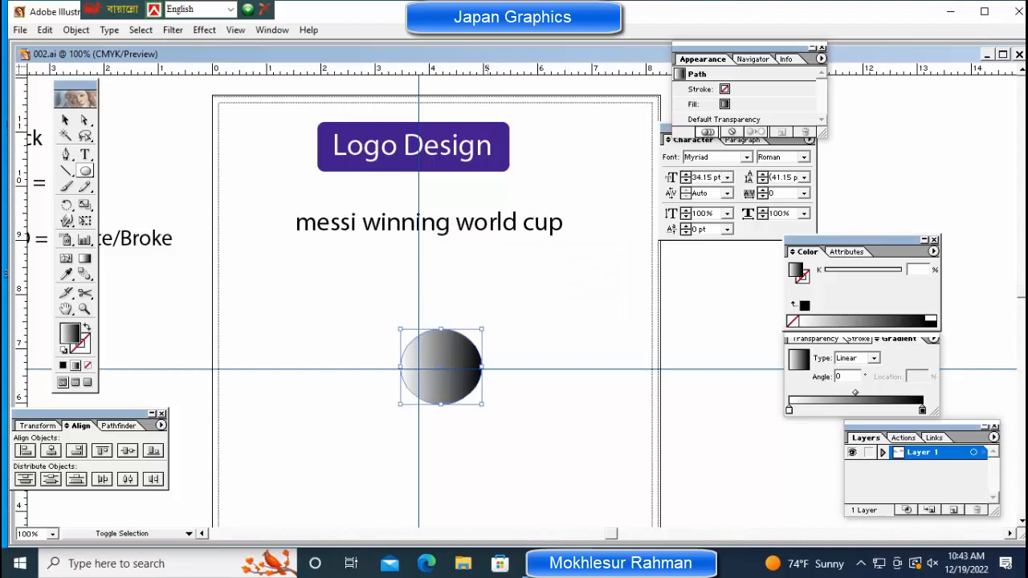
pyautogui.moveTo(482, 404); pyautogui.dragTo(537, 453)
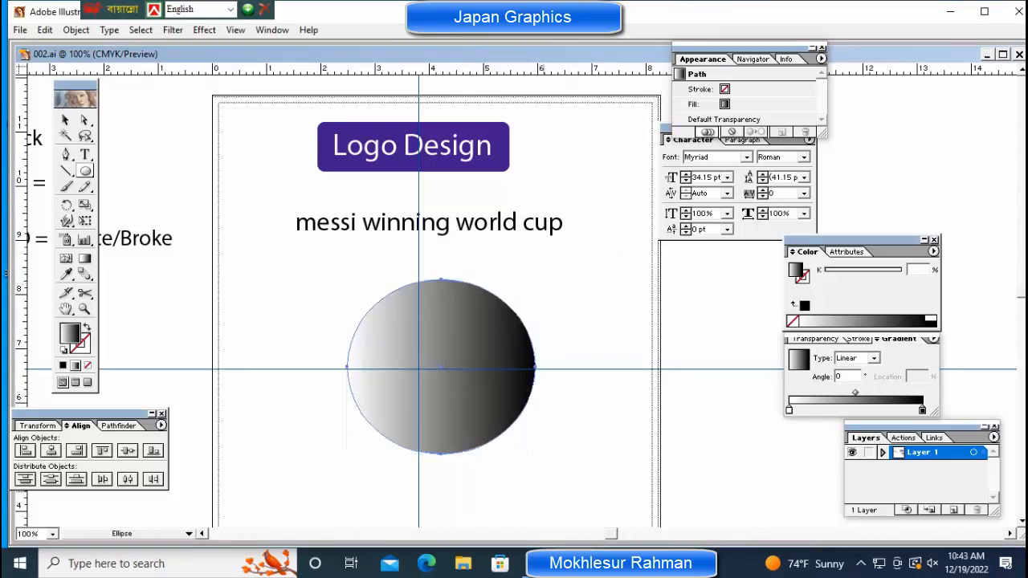
pyautogui.hotkey('ctrl', 'z')
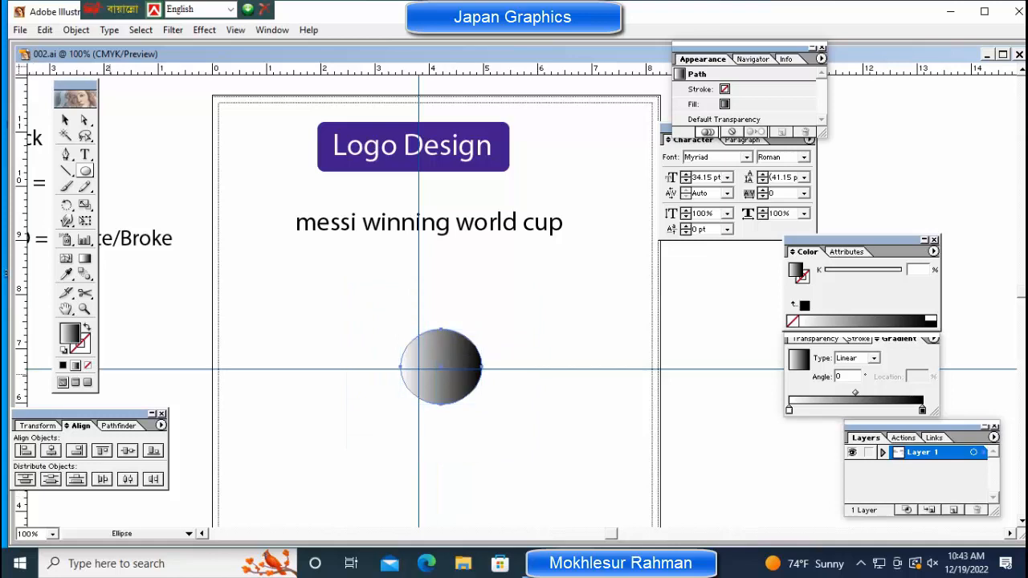
# Remove the ellipse's gradient fill and give it a black stroke
pyautogui.click(88, 366)
pyautogui.doubleClick(69, 333)
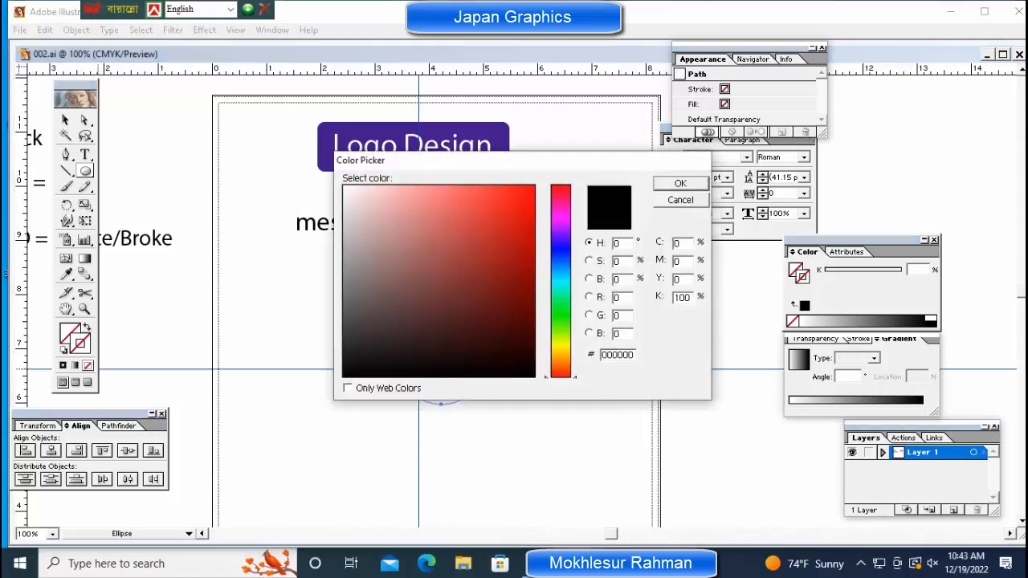
pyautogui.press('Return')
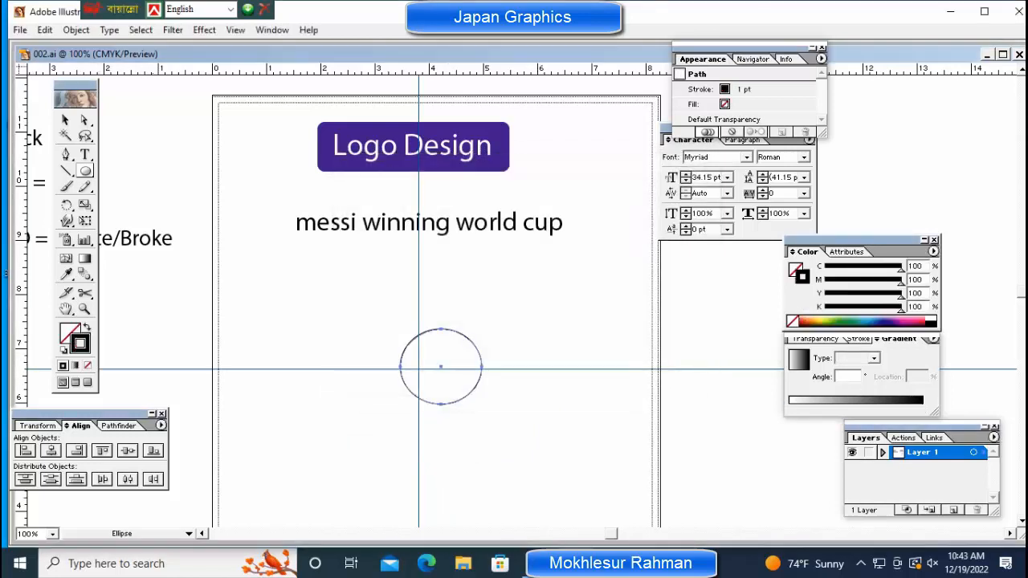
pyautogui.press('v')
pyautogui.hotkey('ctrl', 'shift', 'a')
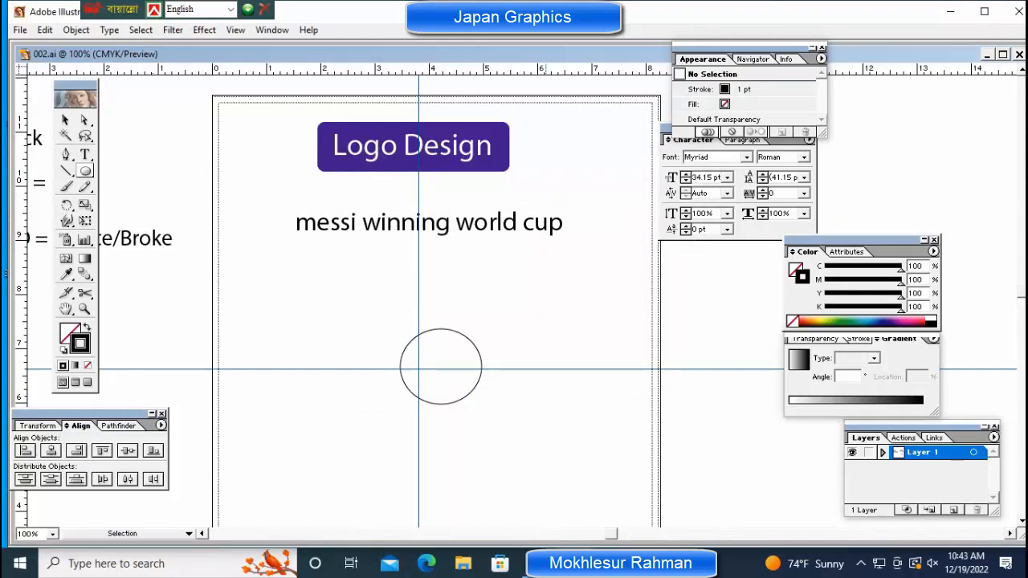
pyautogui.moveTo(370, 302); pyautogui.dragTo(524, 410)
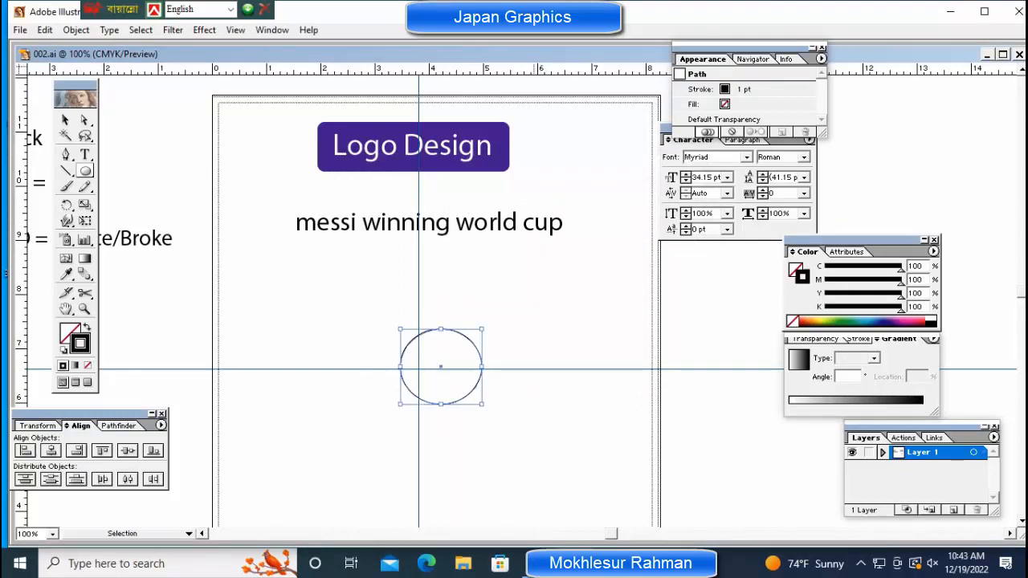
# Create a second ellipse 1.7 in wide and 1.389 in high beside the first one
pyautogui.press('l')
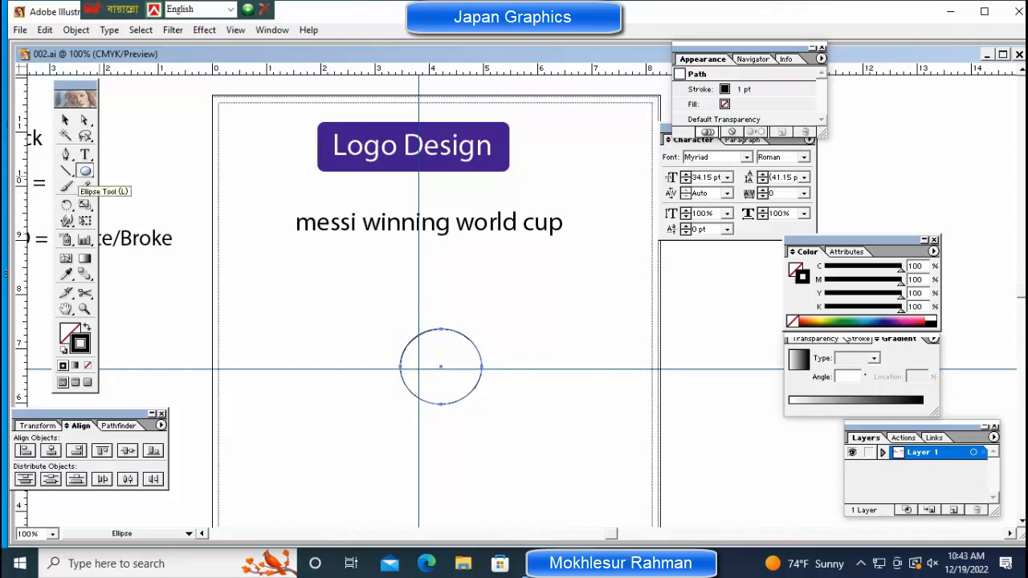
pyautogui.click(305, 306)
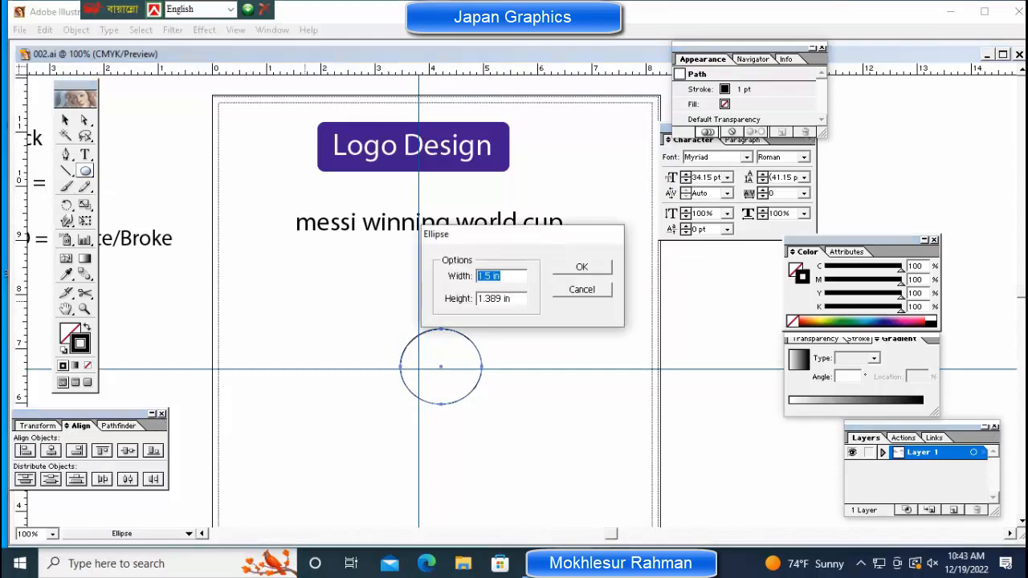
pyautogui.write('1.7')
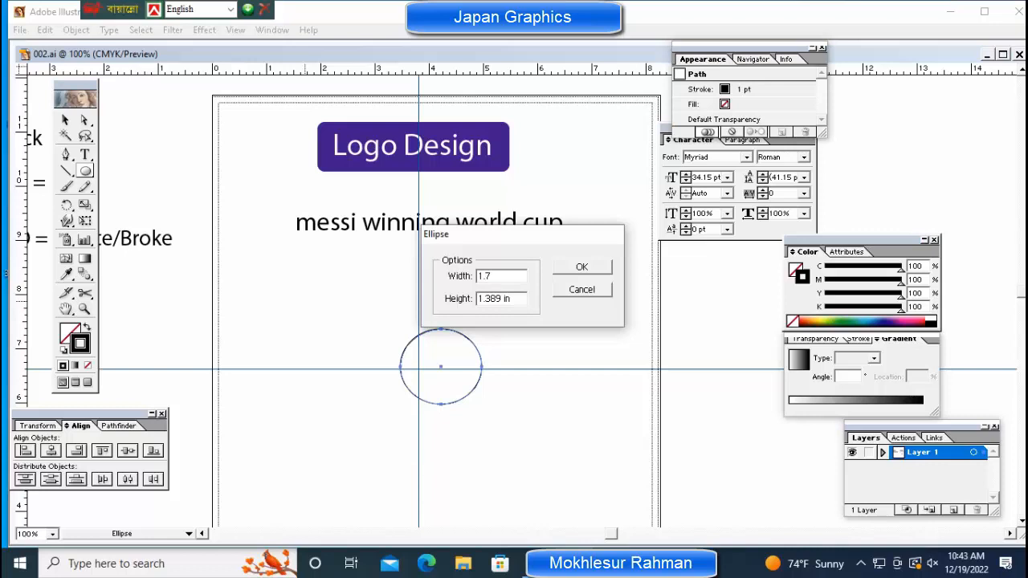
pyautogui.press('Return')
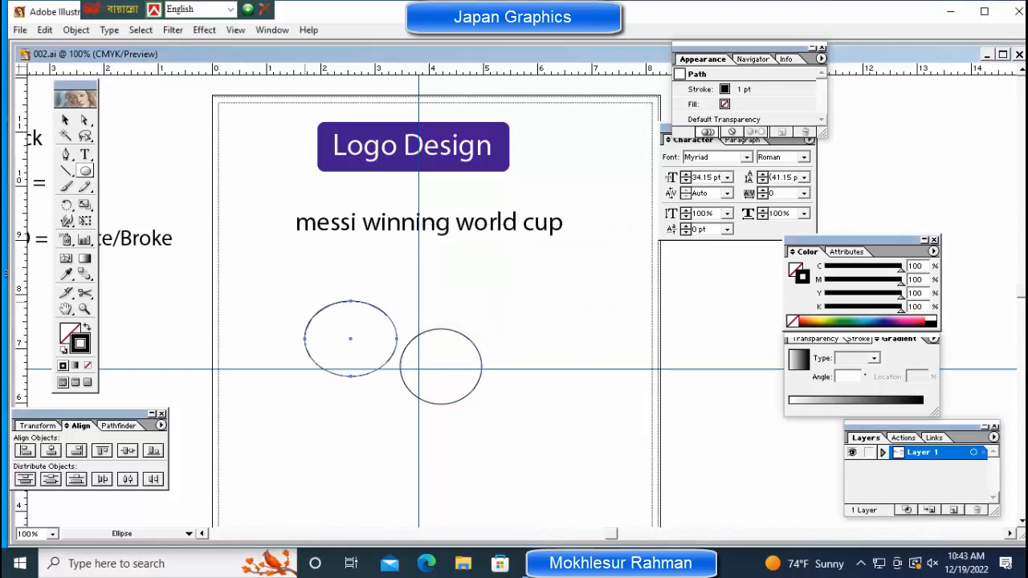
# Move both ellipses together to the left, clear of the vertical guide
pyautogui.hotkey('ctrl', 'shift', 'a')
pyautogui.click(481, 367)
pyautogui.hotkey('ctrl', 'shift', 'a')
pyautogui.moveTo(533, 412); pyautogui.dragTo(350, 318)
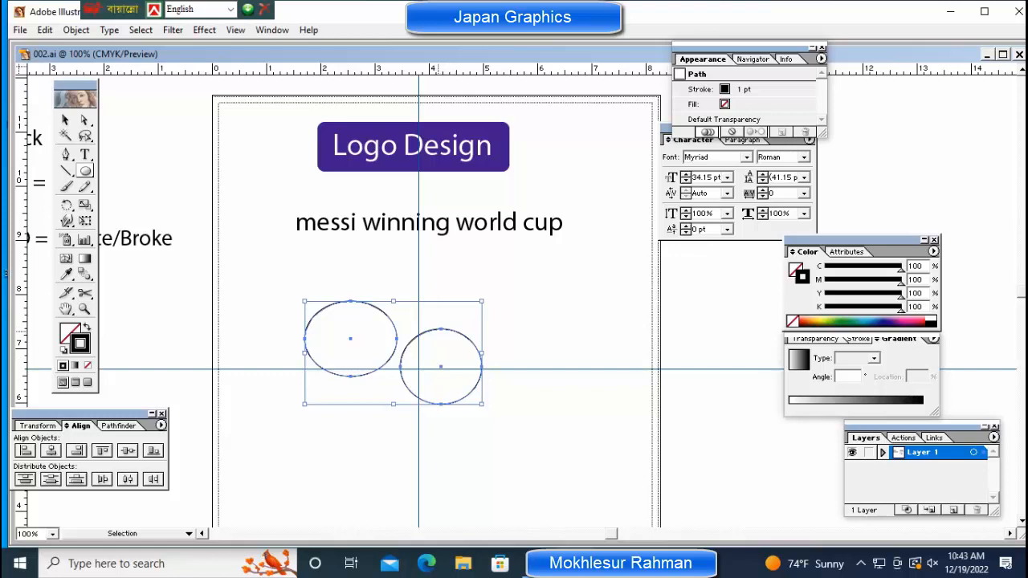
pyautogui.moveTo(397, 341); pyautogui.dragTo(262, 352)
pyautogui.hotkey('ctrl', 'shift', 'a')
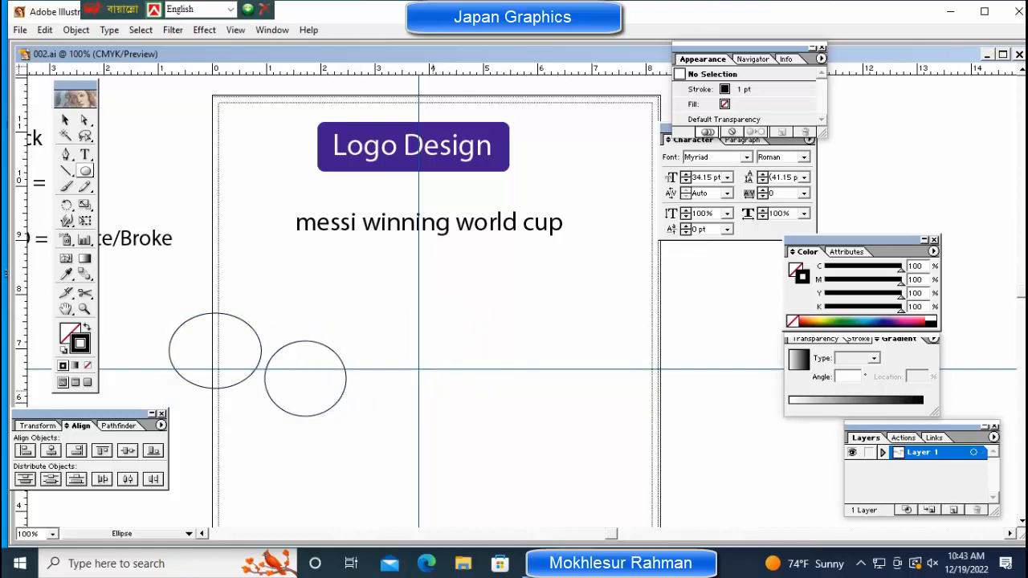
# Draw a circle about 2.33 in in diameter and nudge it until its centre sits on the intersection of the guides
pyautogui.moveTo(416, 390); pyautogui.dragTo(480, 453)
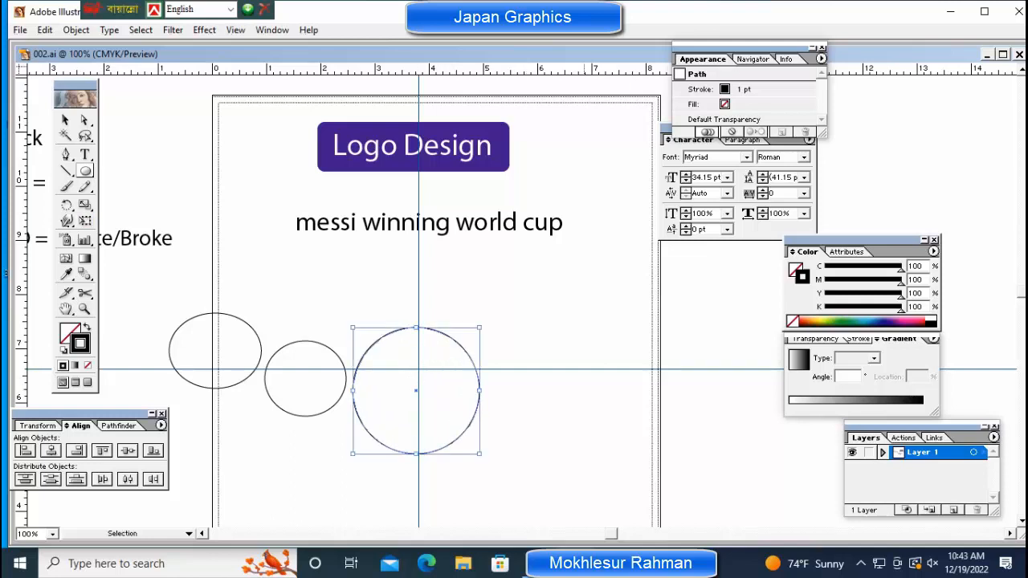
pyautogui.press('Right')
pyautogui.press('Right')
pyautogui.press('Right')
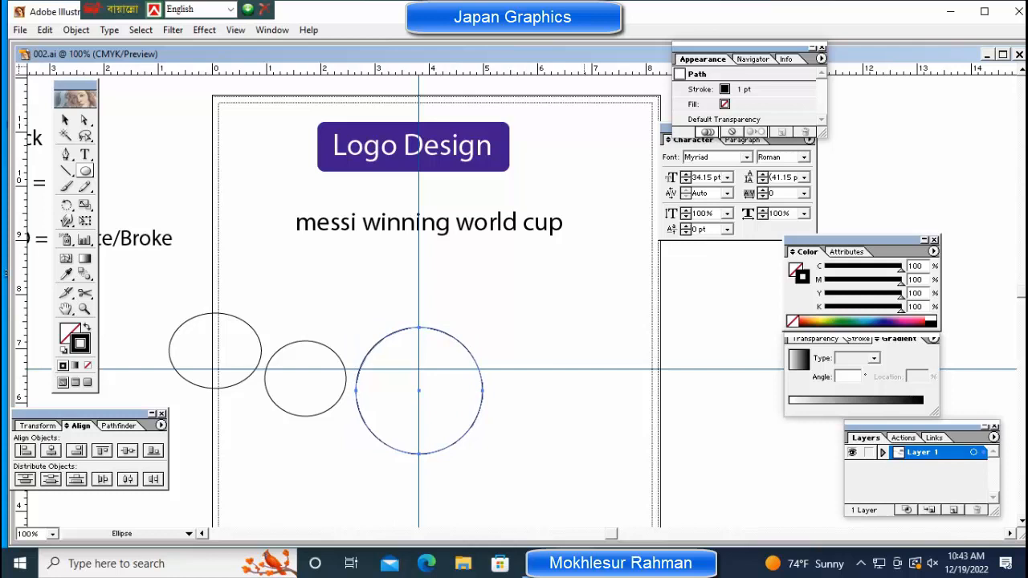
pyautogui.press('Up')
pyautogui.press('Up')
pyautogui.press('Up')
pyautogui.press('Up')
pyautogui.press('Up')
pyautogui.press('Up')
pyautogui.press('Up')
pyautogui.press('Up')
pyautogui.press('Up')
pyautogui.press('Up')
pyautogui.press('Up')
pyautogui.press('Up')
pyautogui.press('Up')
pyautogui.press('Up')
pyautogui.press('Up')
pyautogui.press('Up')
pyautogui.press('Up')
pyautogui.press('Up')
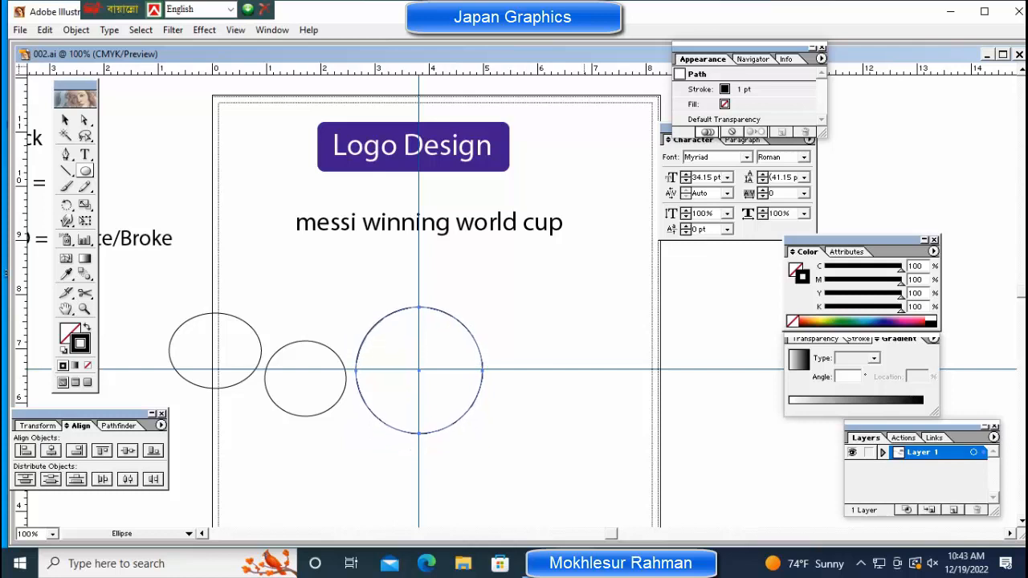
pyautogui.press('Up')
pyautogui.press('Right')
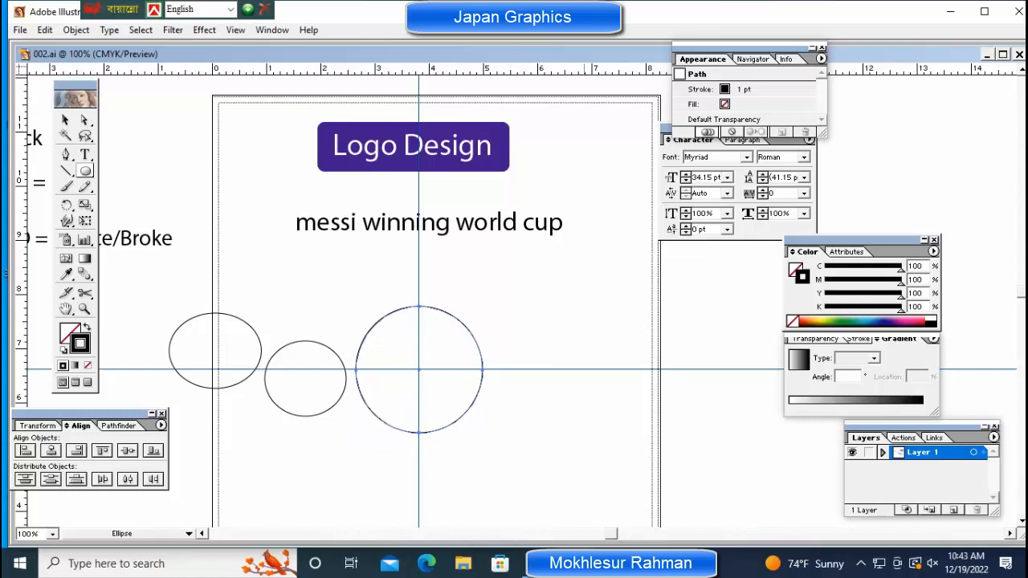
# Delete the two small ellipses beside the large circle
pyautogui.hotkey('ctrl', 'shift', 'a')
pyautogui.moveTo(221, 386); pyautogui.dragTo(280, 441)
pyautogui.hotkey('ctrl', 'x')
pyautogui.hotkey('ctrl', 'v')
pyautogui.press('Delete')
pyautogui.moveTo(278, 273); pyautogui.dragTo(165, 419)
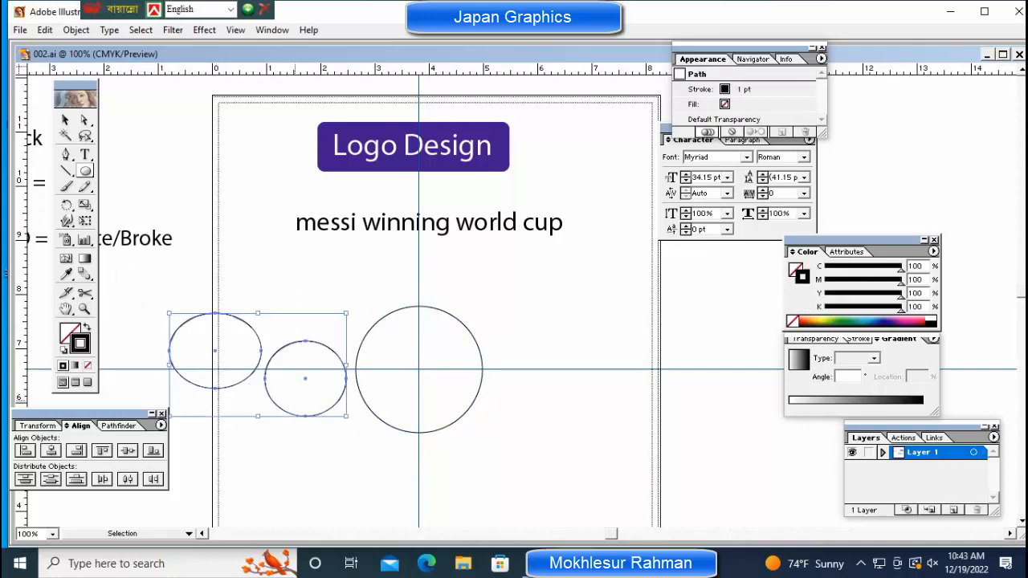
pyautogui.press('Delete')
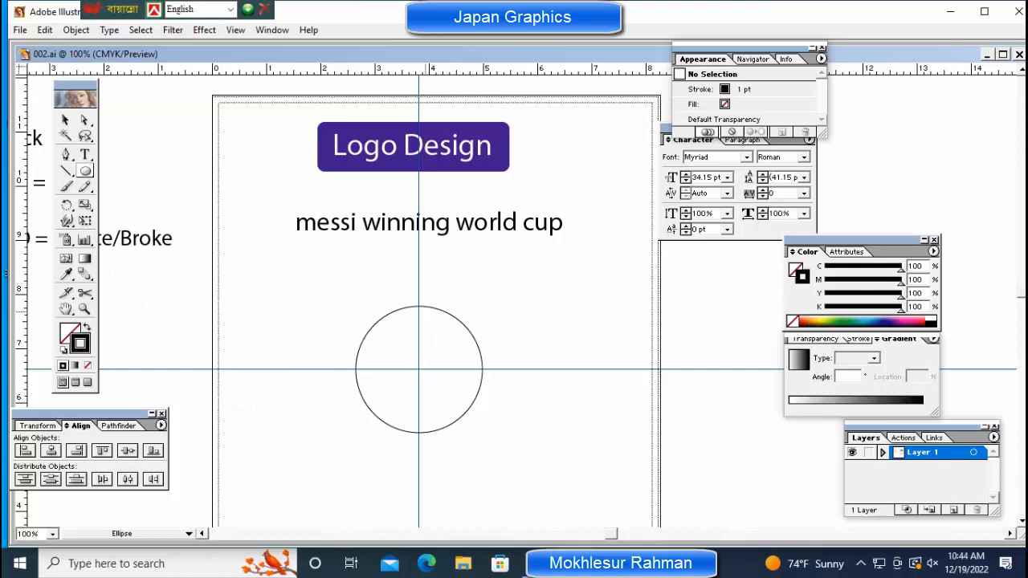
# Make a concentric copy of the large circle scaled uniformly to 105%, with the preview on
pyautogui.hotkey('ctrl', '=')
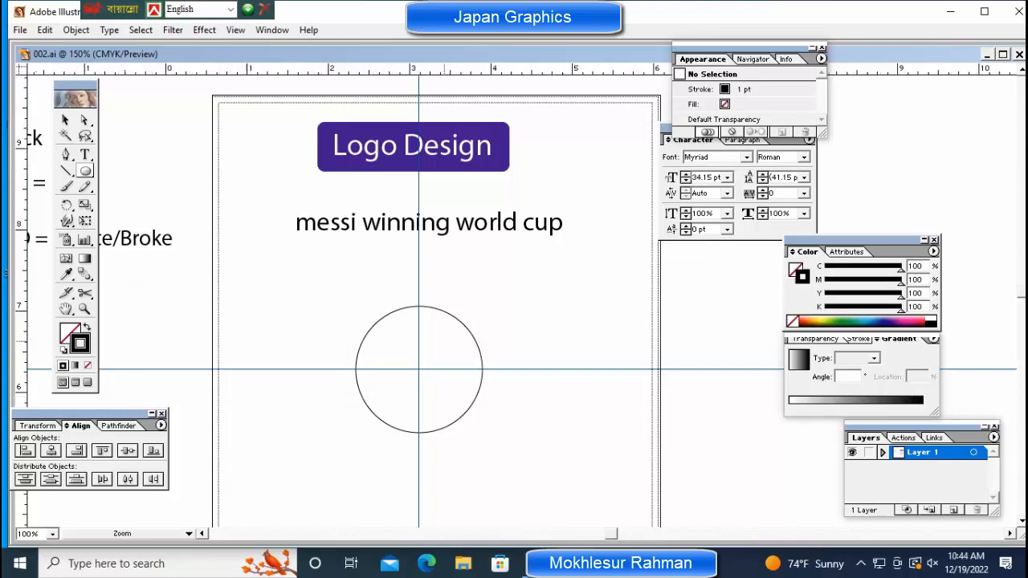
pyautogui.hotkey('ctrl', '=')
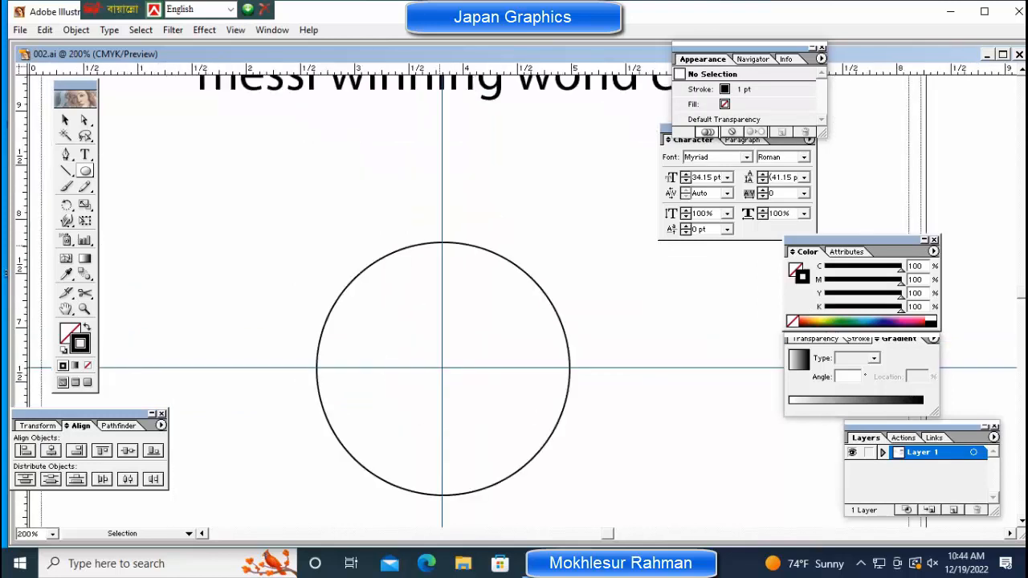
pyautogui.hotkey('ctrl', 'z')
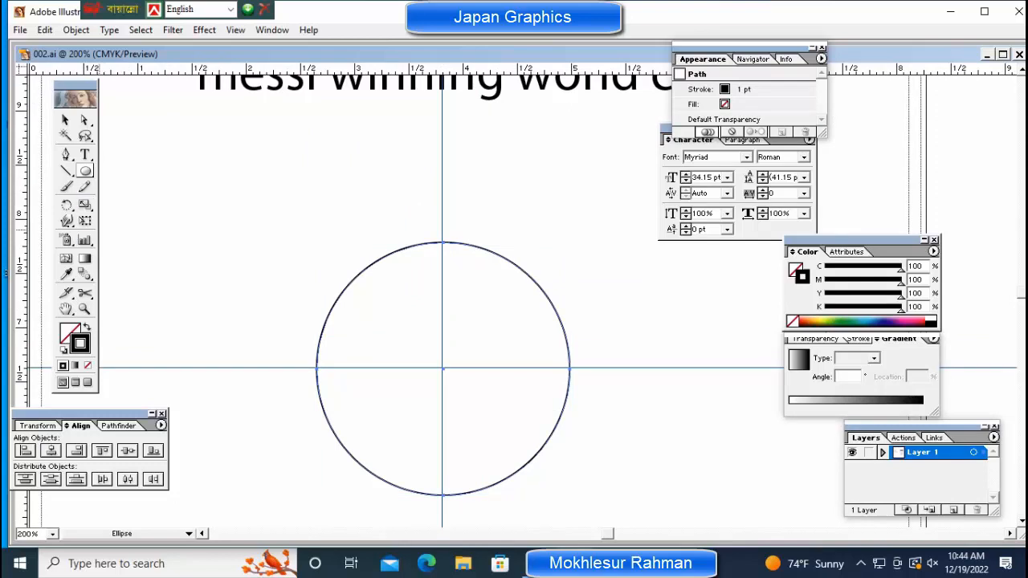
pyautogui.click(442, 370)
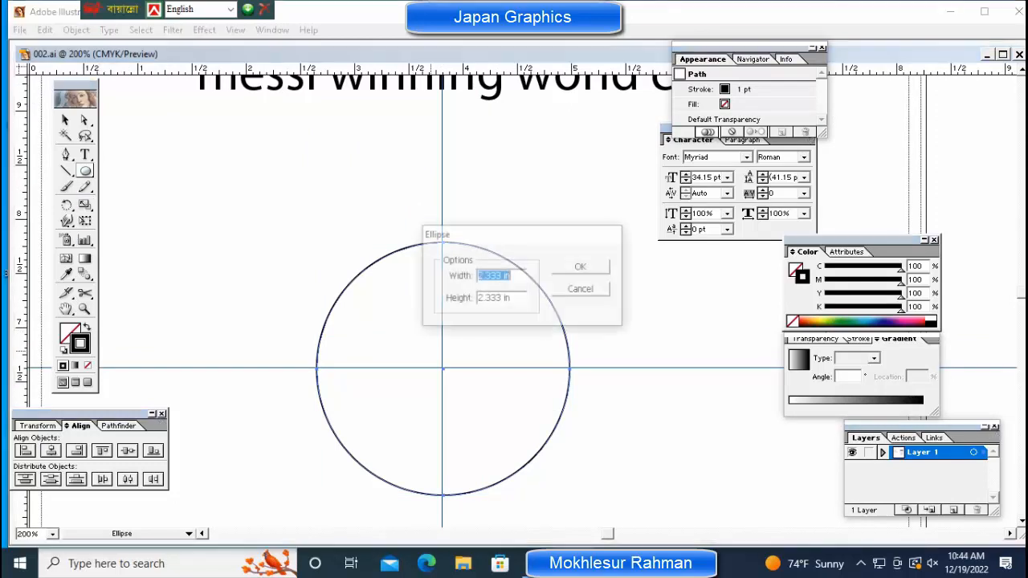
pyautogui.click(578, 289)
pyautogui.doubleClick(85, 204)
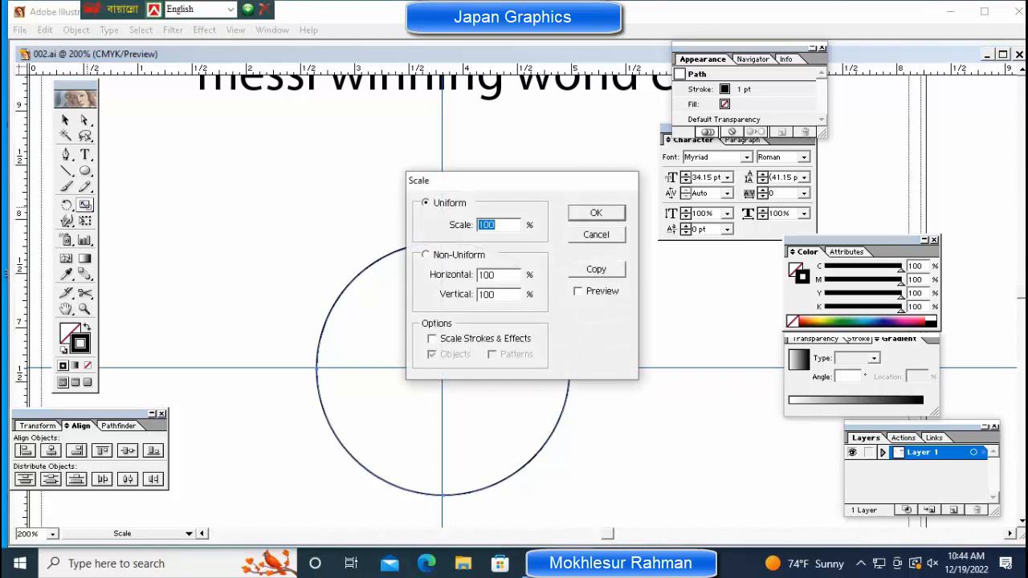
pyautogui.write('105')
pyautogui.press('Tab')
pyautogui.hotkey('alt', 'p')
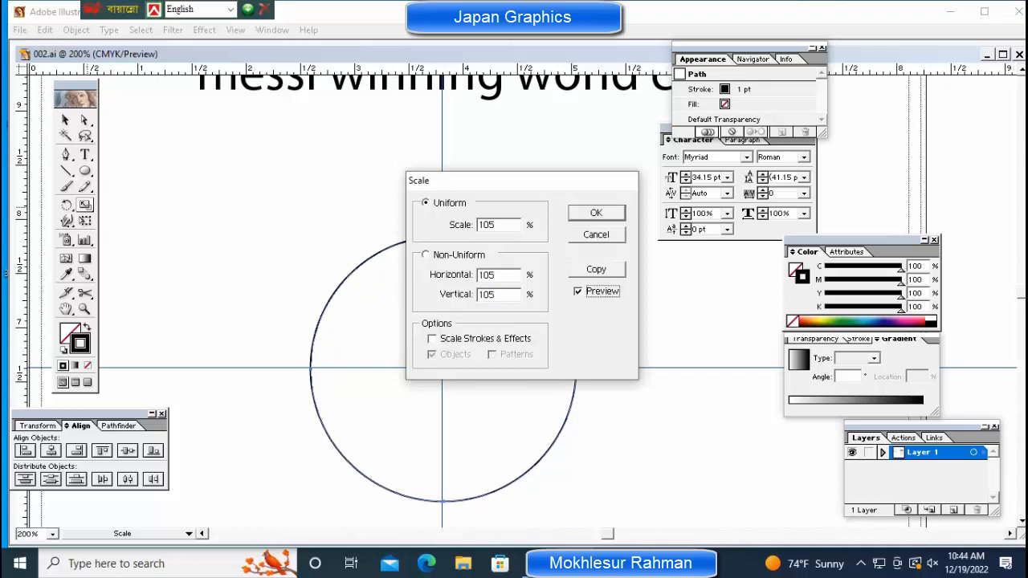
pyautogui.hotkey('alt', 'c')
pyautogui.hotkey('ctrl', 'shift', 'a')
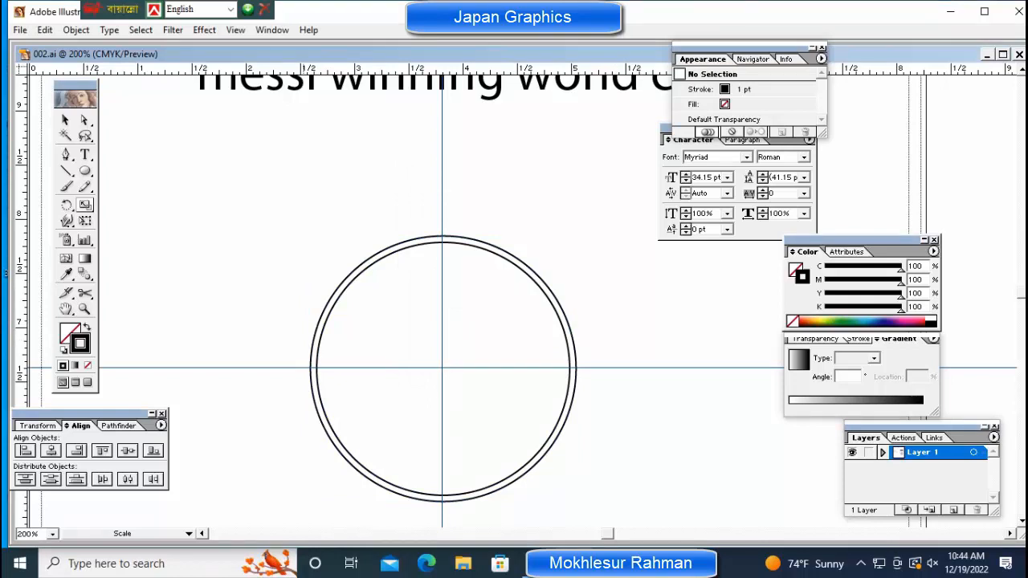
# Copy the whole "messi winning world cup" text line above the circles
pyautogui.hotkey('ctrl', '-')
pyautogui.hotkey('ctrl', '-')
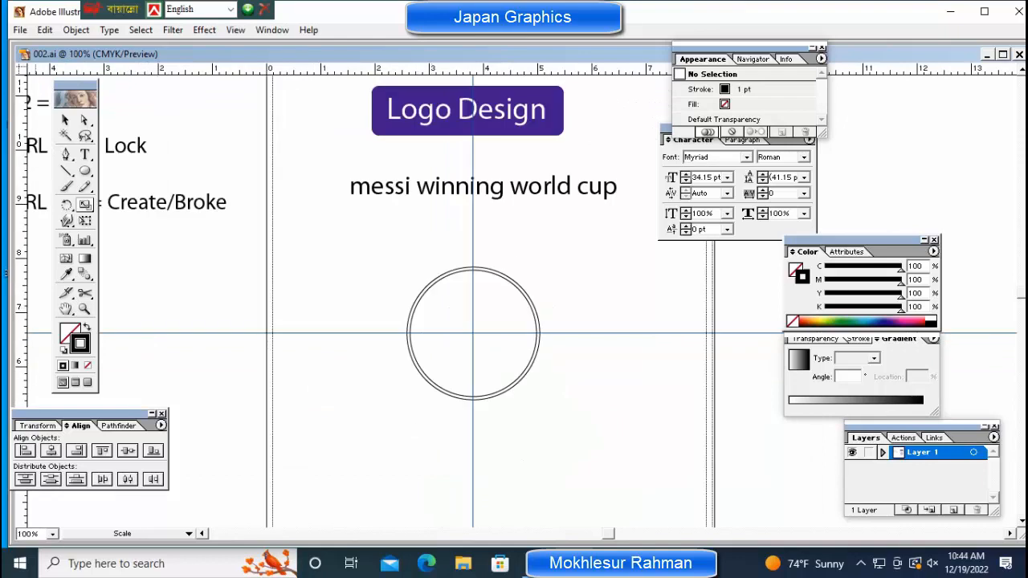
pyautogui.press('t')
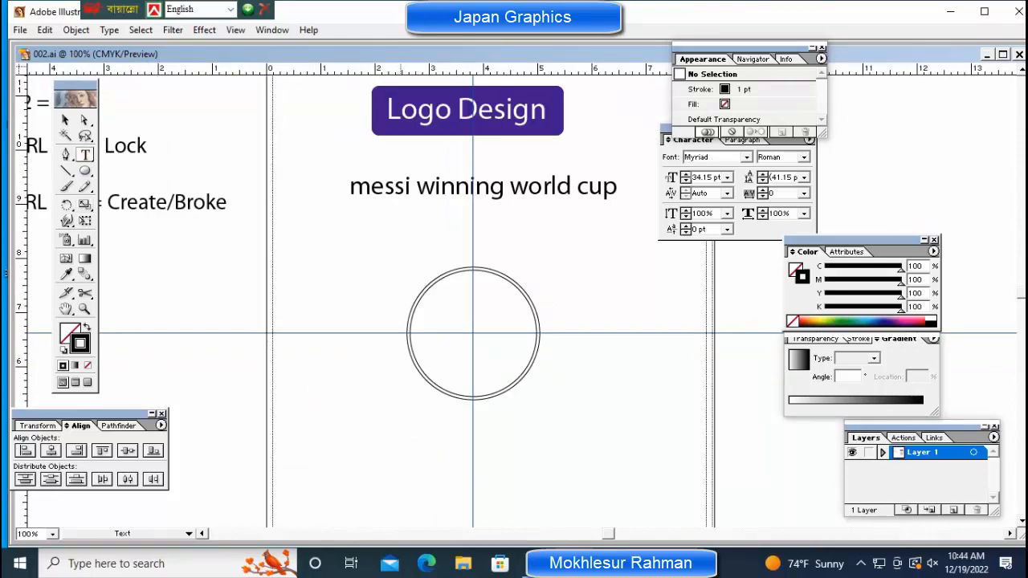
pyautogui.click(85, 153)
pyautogui.tripleClick(462, 186)
pyautogui.rightClick(421, 191)
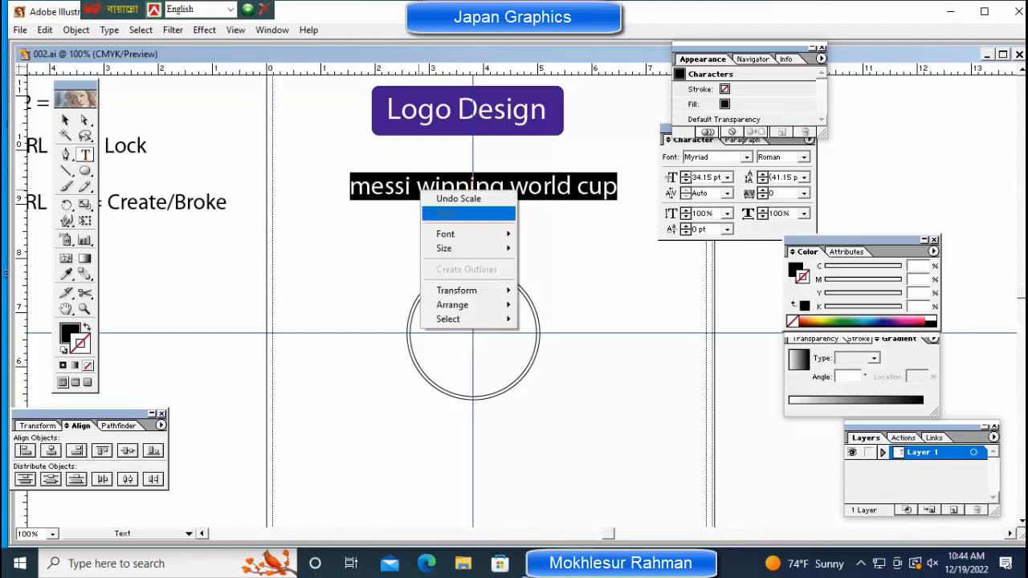
pyautogui.press('Escape')
pyautogui.tripleClick(384, 187)
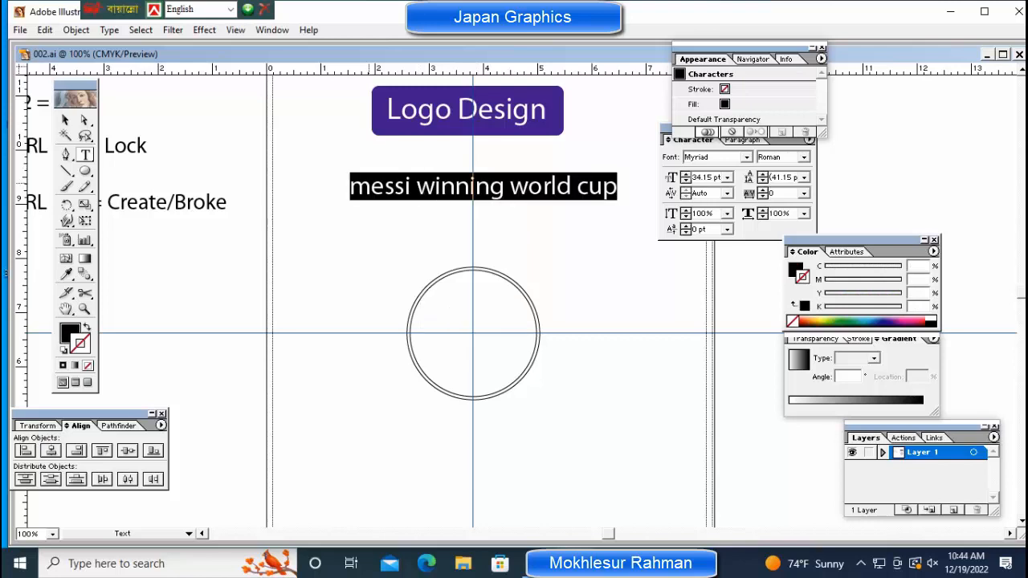
pyautogui.hotkey('ctrl', 'c')
pyautogui.click(77, 31)
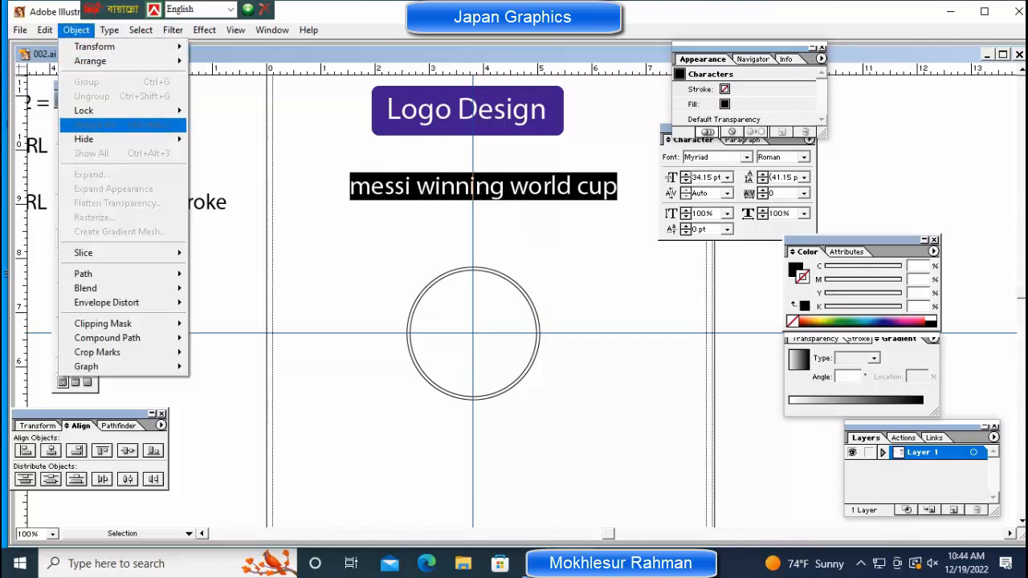
pyautogui.moveTo(45, 31)
pyautogui.click(59, 95)
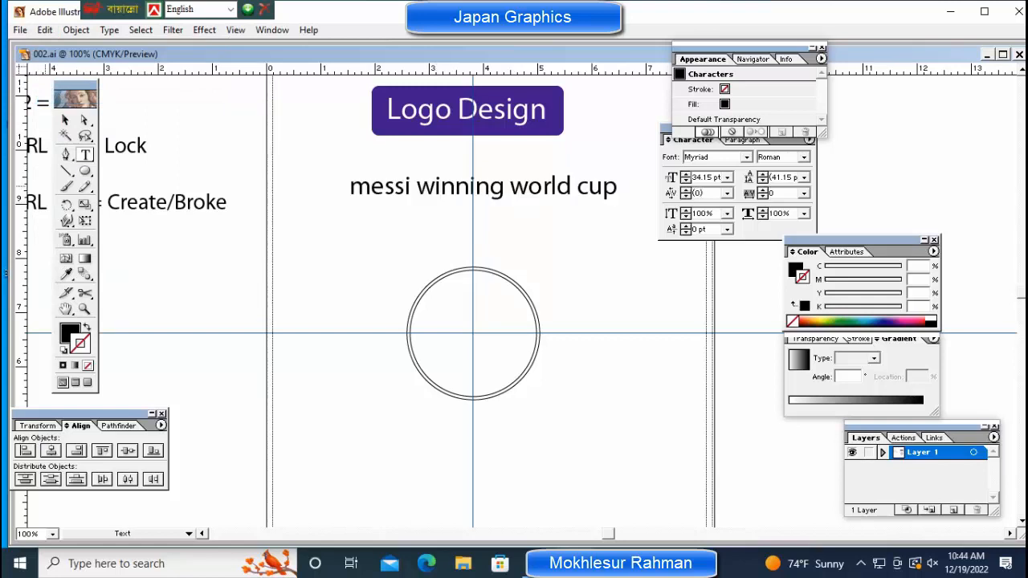
# Paste the copied "messi winning world cup" text along the outer circle with the Path Type tool
pyautogui.click(85, 155)
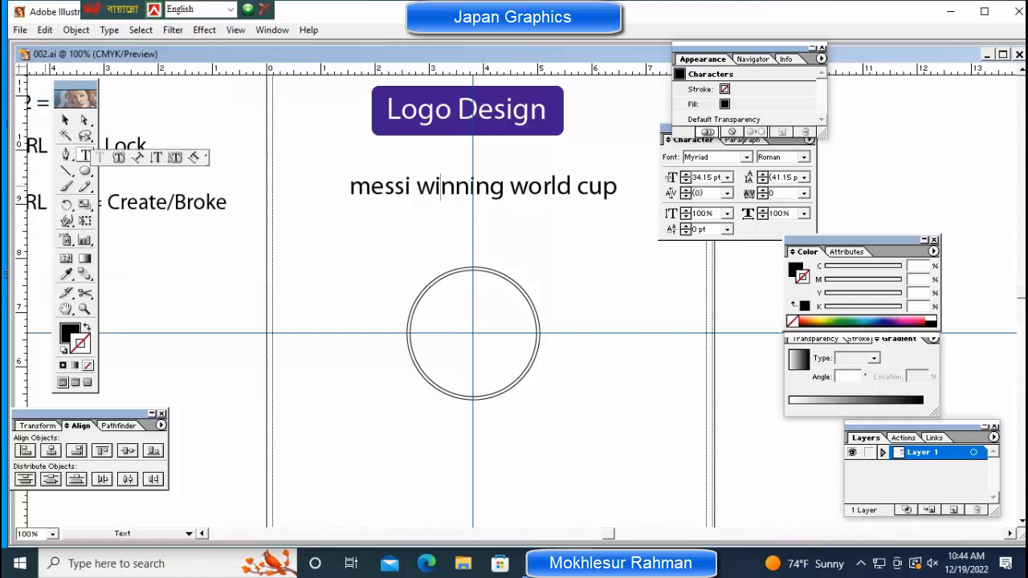
pyautogui.click(137, 158)
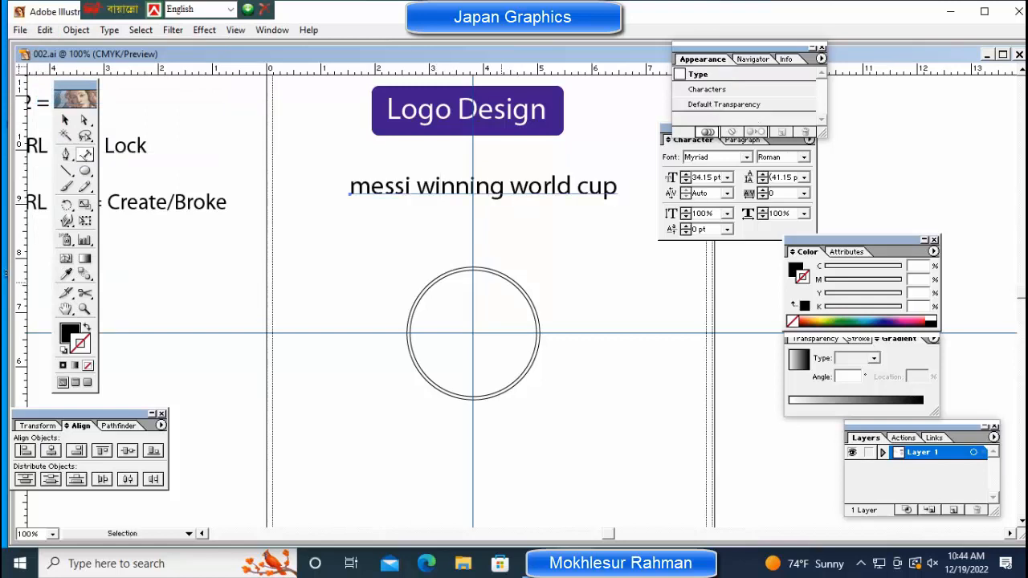
pyautogui.hotkey('ctrl', '=')
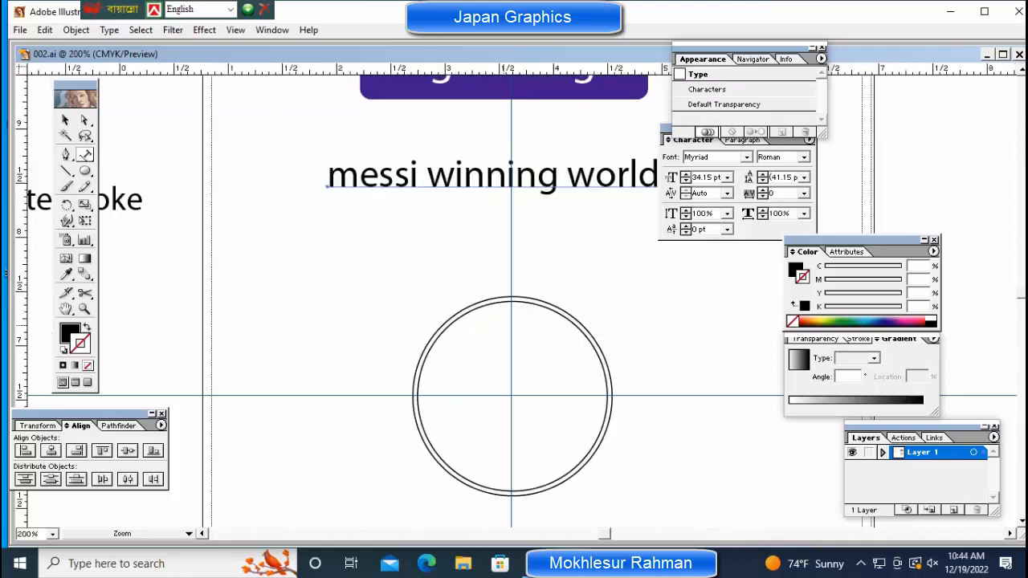
pyautogui.hotkey('ctrl', '=')
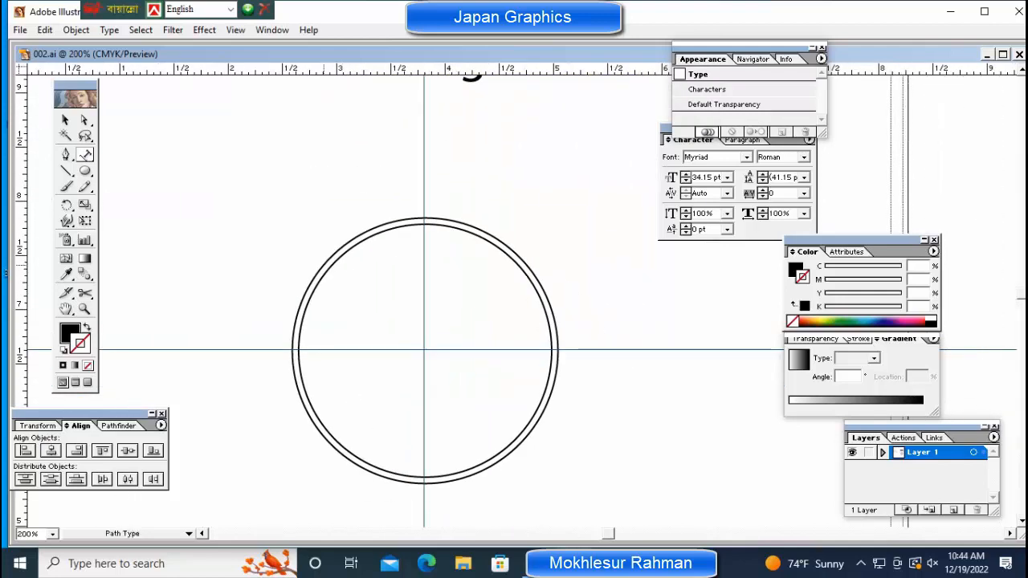
pyautogui.click(331, 262)
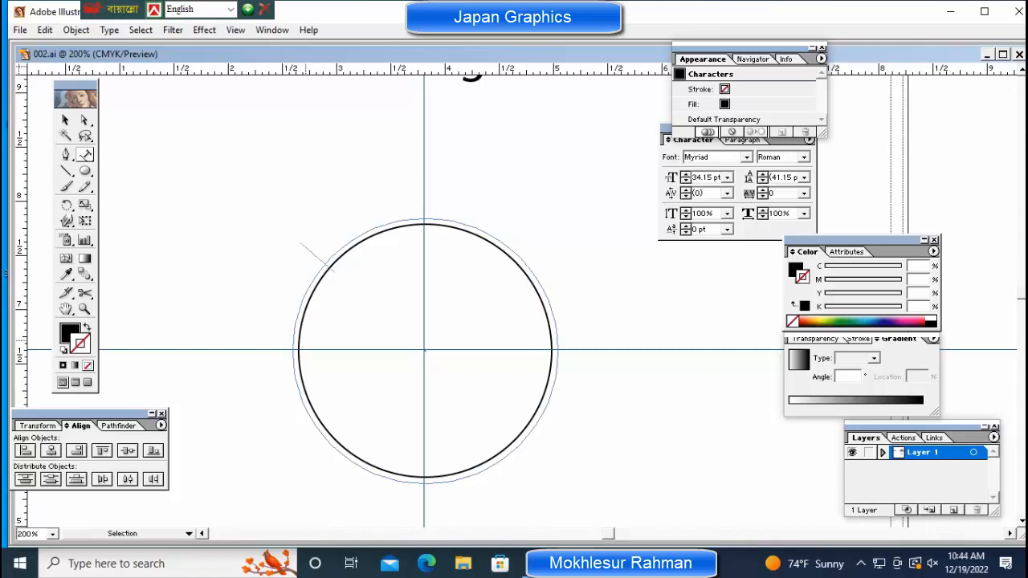
pyautogui.hotkey('ctrl', 'v')
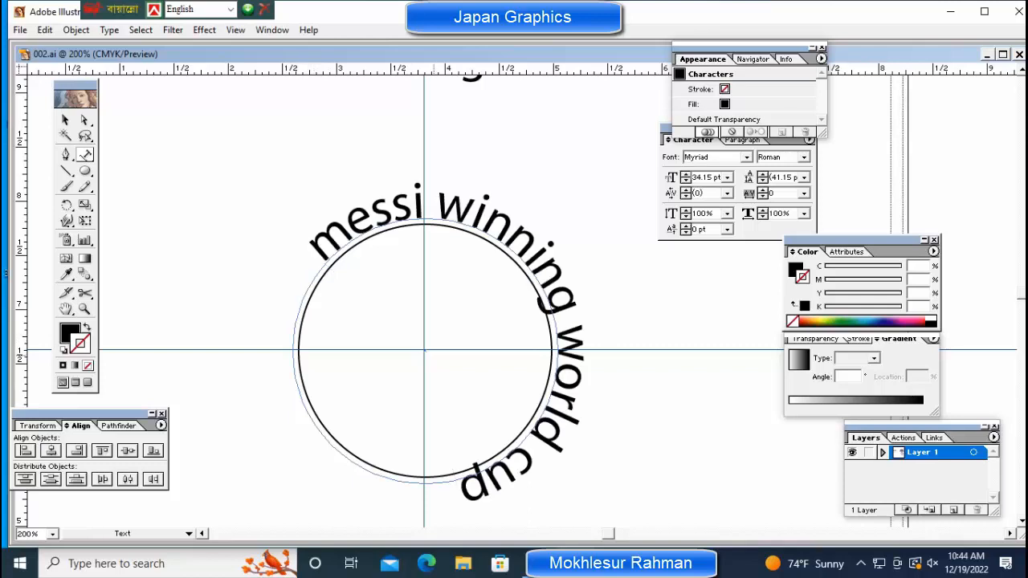
pyautogui.press('Escape')
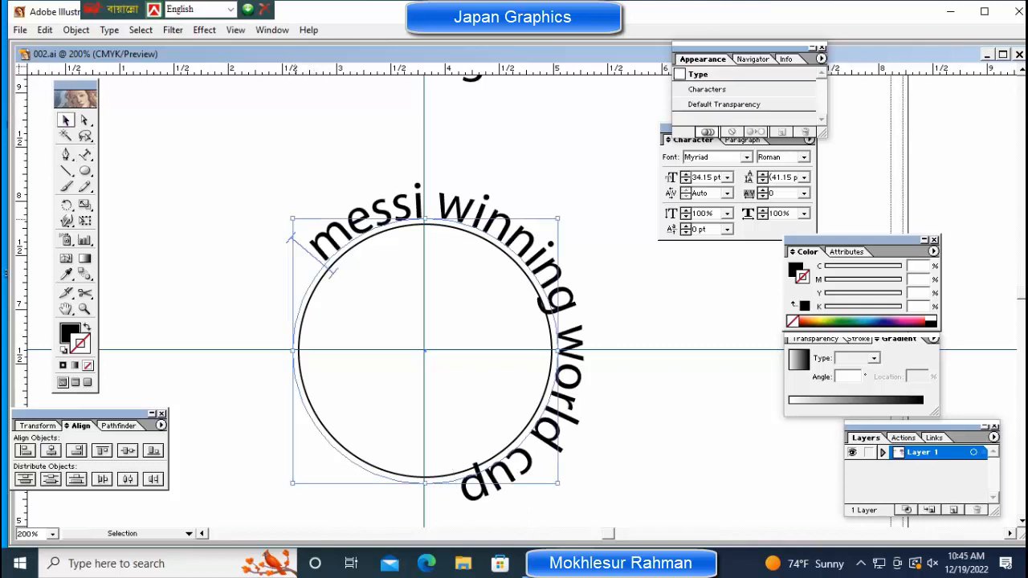
# Rotate the curved text counter-clockwise until it arches evenly over the upper half of the circle, and deselect it
pyautogui.moveTo(285, 212); pyautogui.dragTo(260, 245)
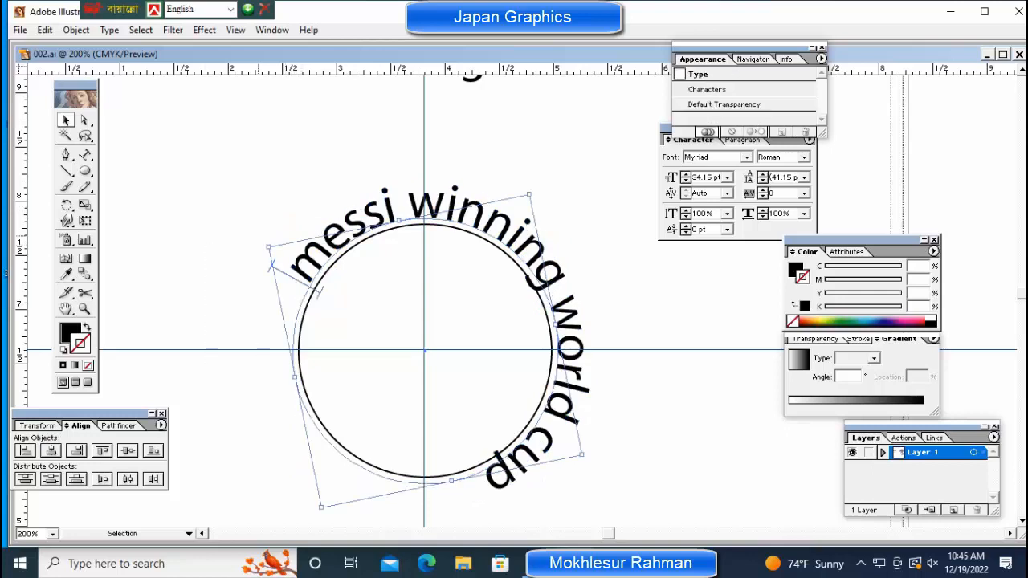
pyautogui.moveTo(270, 263); pyautogui.dragTo(255, 395)
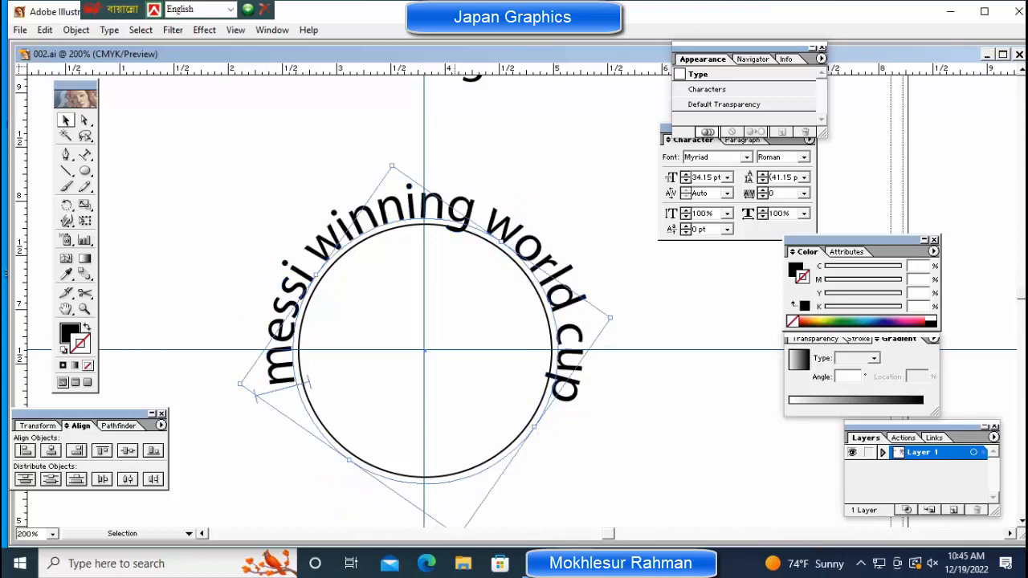
pyautogui.hotkey('ctrl', '-')
pyautogui.hotkey('ctrl', '-')
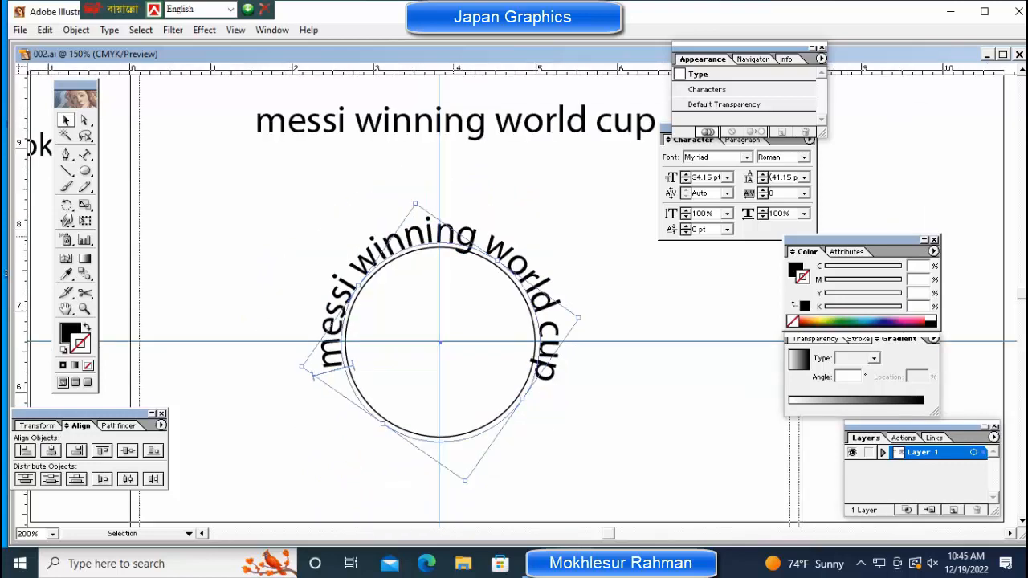
pyautogui.click(564, 295)
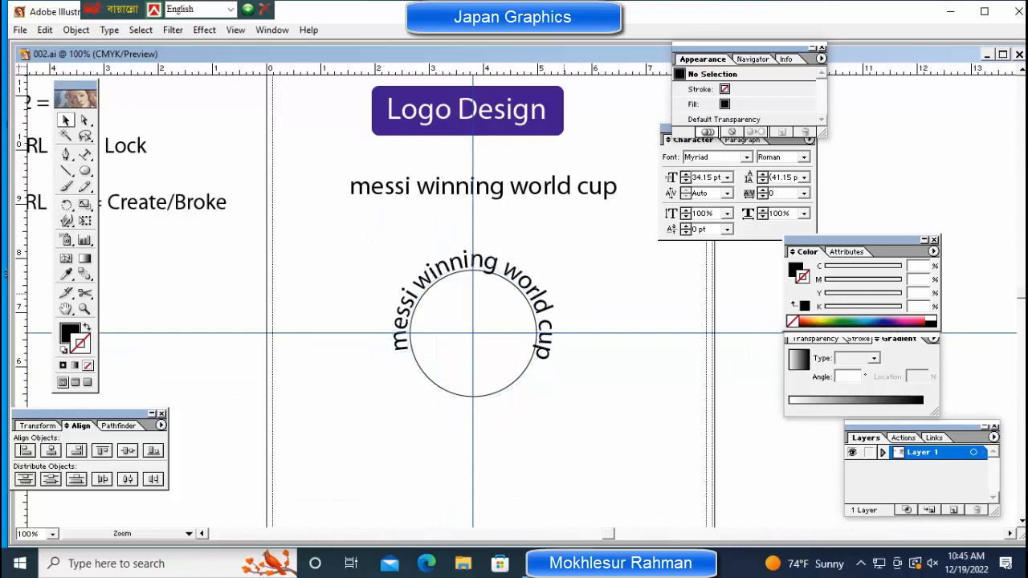
pyautogui.keyDown('ctrl'); pyautogui.click(565, 295); pyautogui.keyUp('ctrl')
# Replace the first letter of the curved text with a capital "M" so it reads "Messi"
pyautogui.hotkey('ctrl', '+')
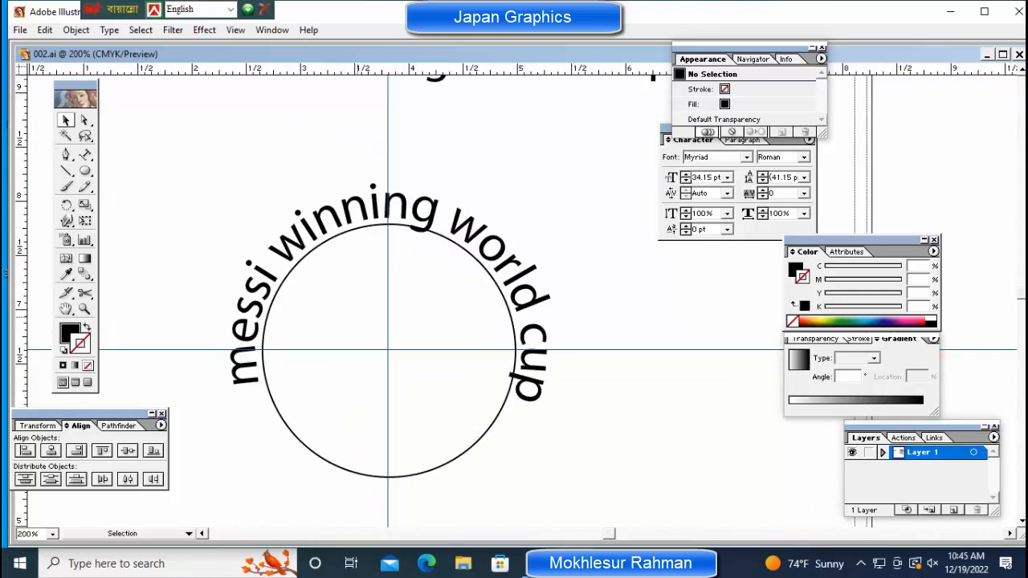
pyautogui.click(85, 154)
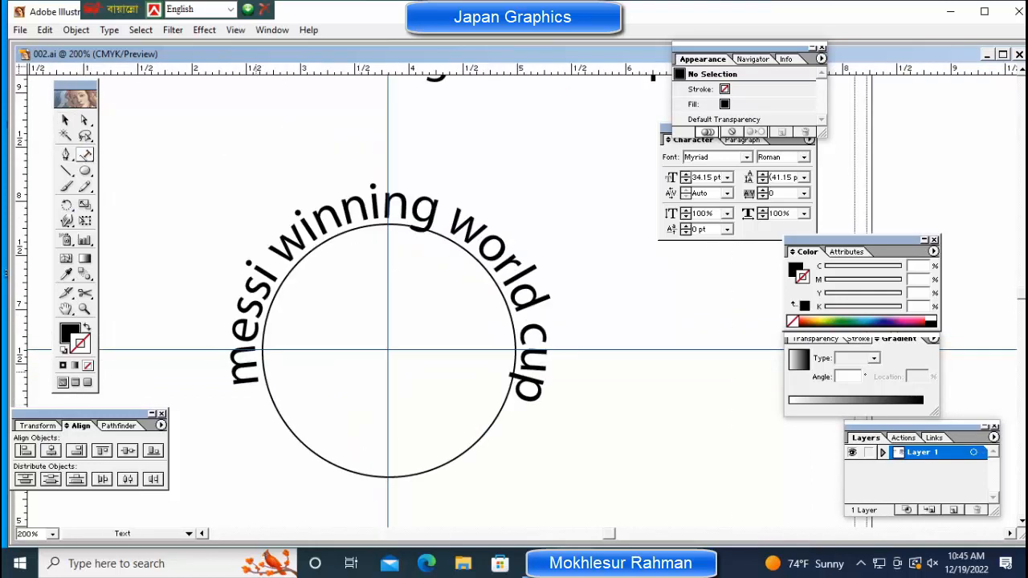
pyautogui.moveTo(244, 344); pyautogui.dragTo(242, 393)
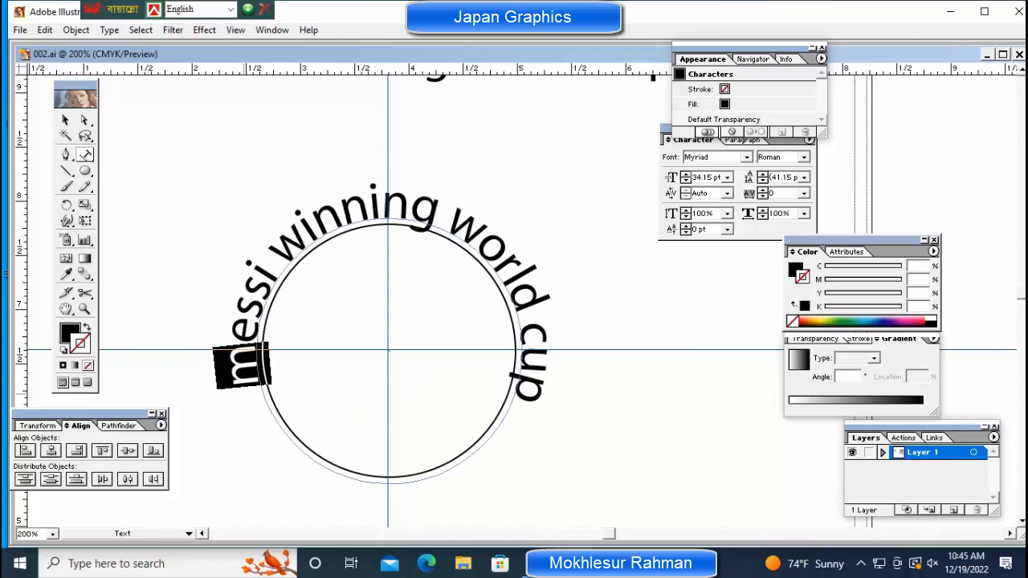
pyautogui.write('M')
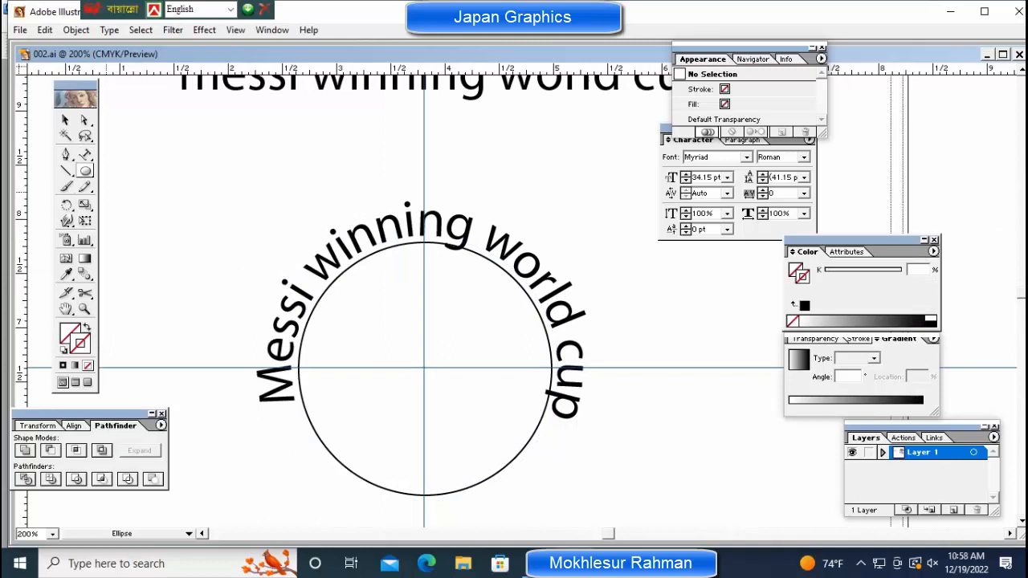
# Try to fill the whole curved text with a red chosen in the Color Picker, selecting the CMYK colour model first
pyautogui.click(85, 154)
pyautogui.click(412, 228)
pyautogui.hotkey('ctrl', 'a')
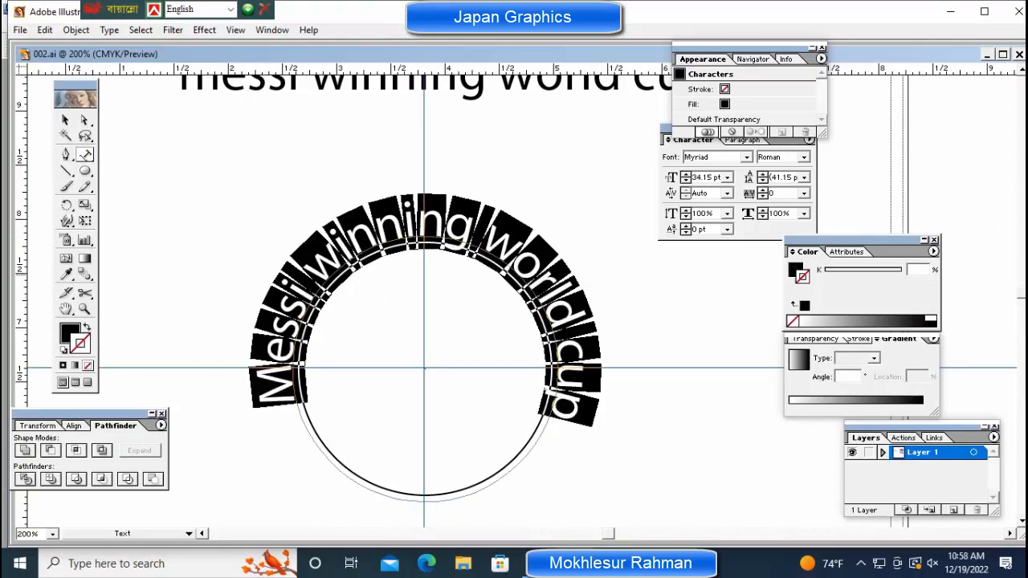
pyautogui.click(934, 251)
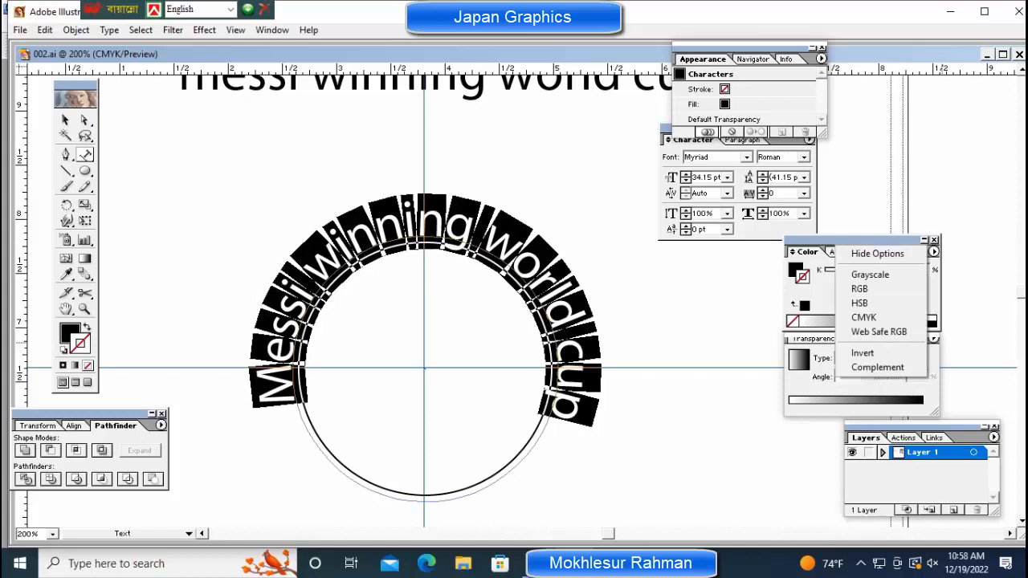
pyautogui.click(884, 316)
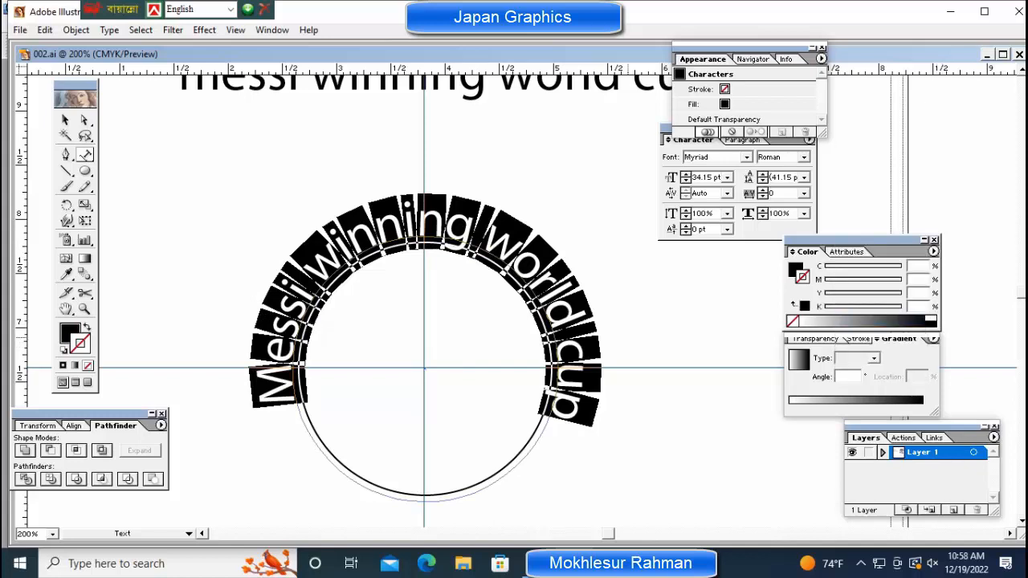
pyautogui.doubleClick(70, 333)
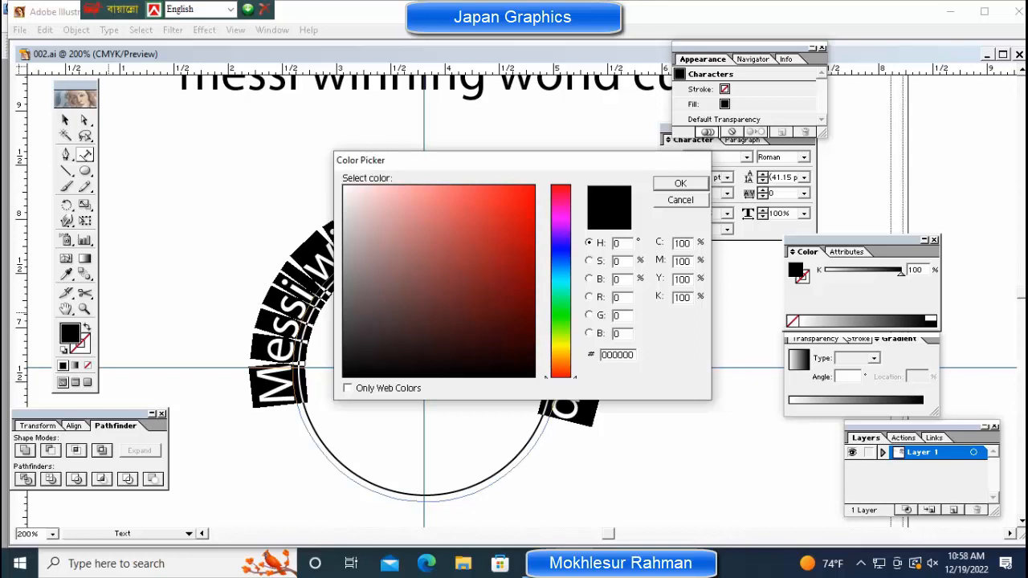
pyautogui.click(514, 192)
pyautogui.click(680, 183)
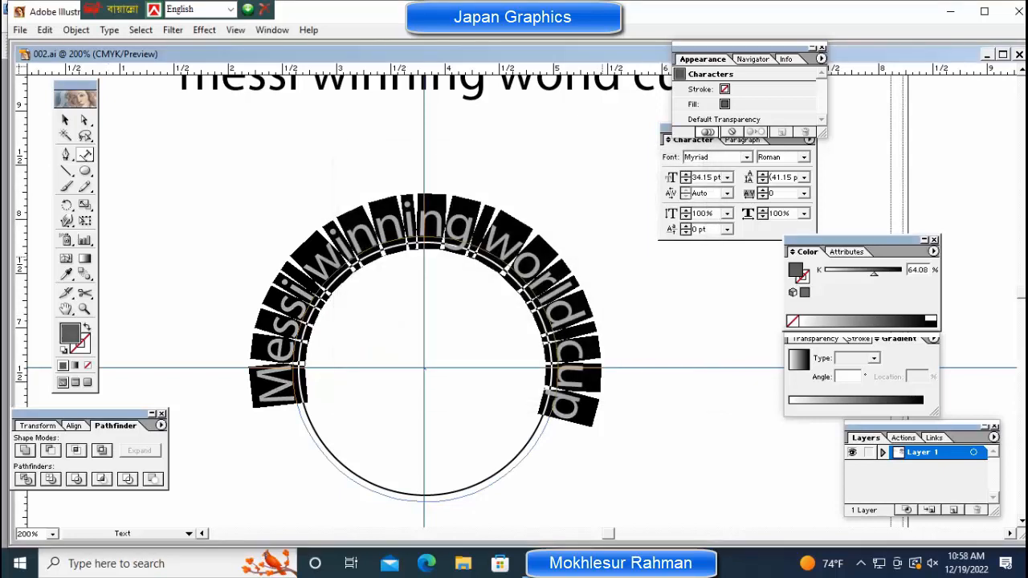
pyautogui.keyDown('ctrl'); pyautogui.click(616, 268); pyautogui.keyUp('ctrl')
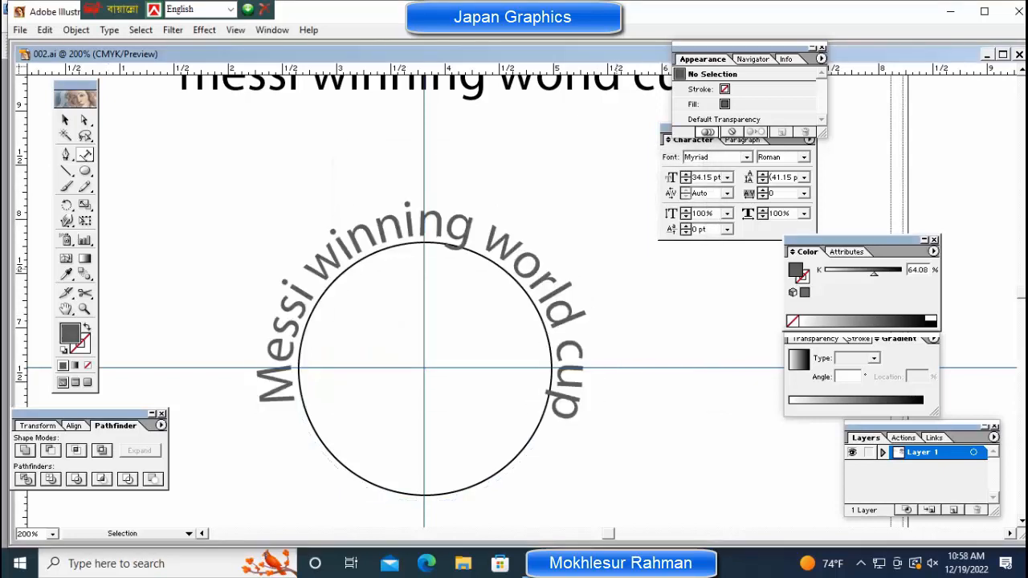
# Switch the colour sliders to CMYK and pick an orange fill from the spectrum with nothing selected
pyautogui.click(934, 251)
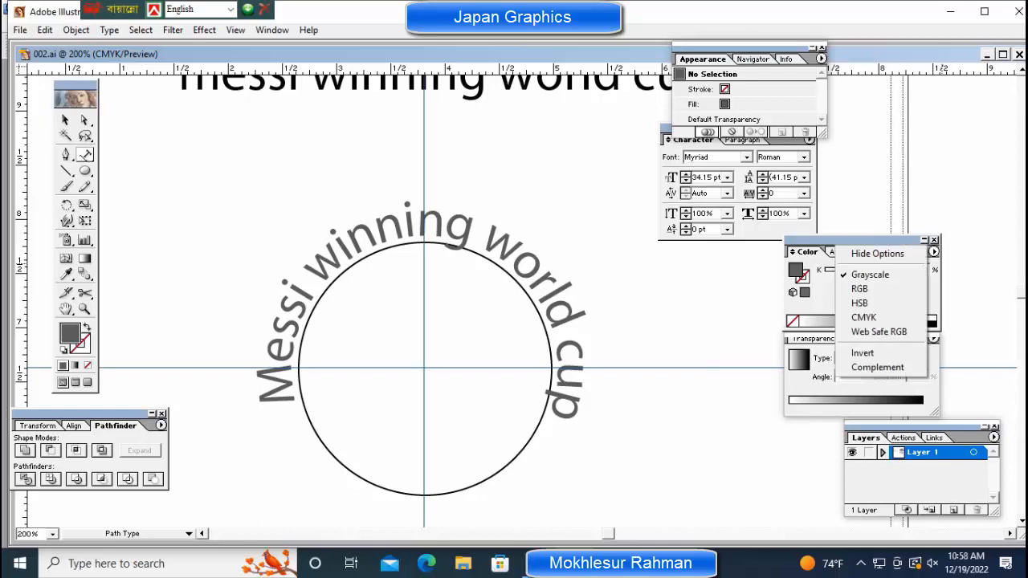
pyautogui.click(871, 317)
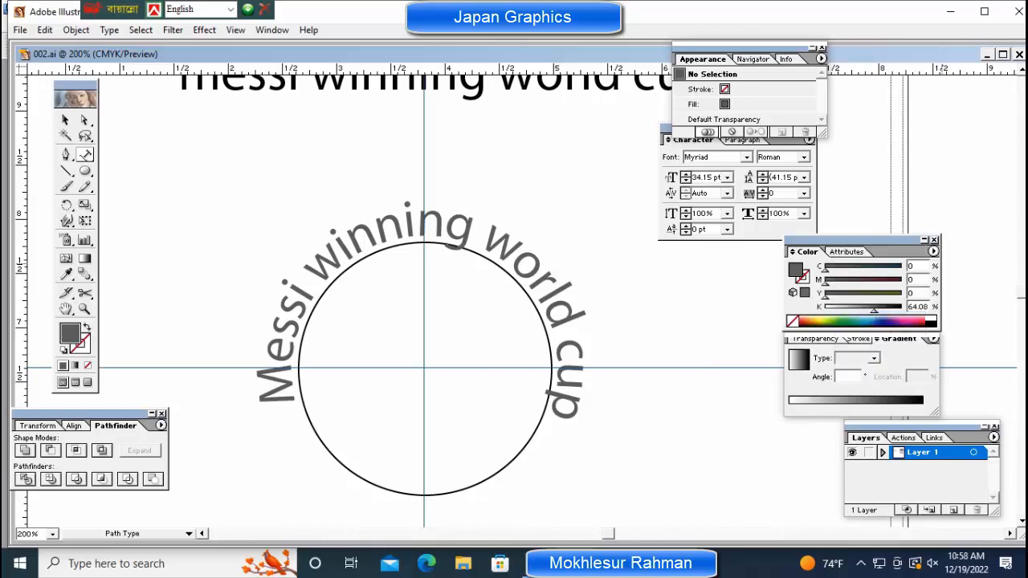
pyautogui.click(811, 321)
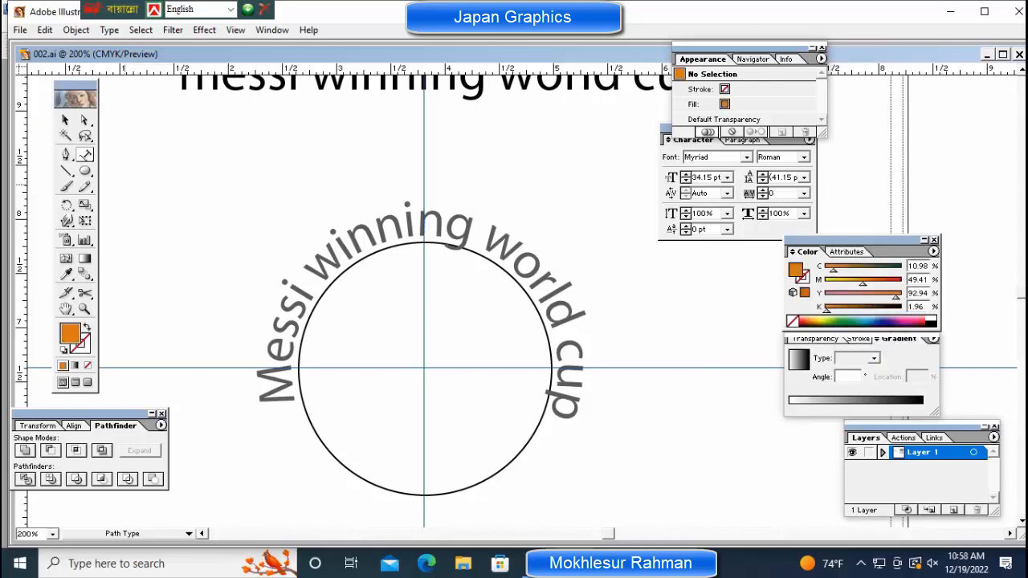
pyautogui.tripleClick(355, 239)
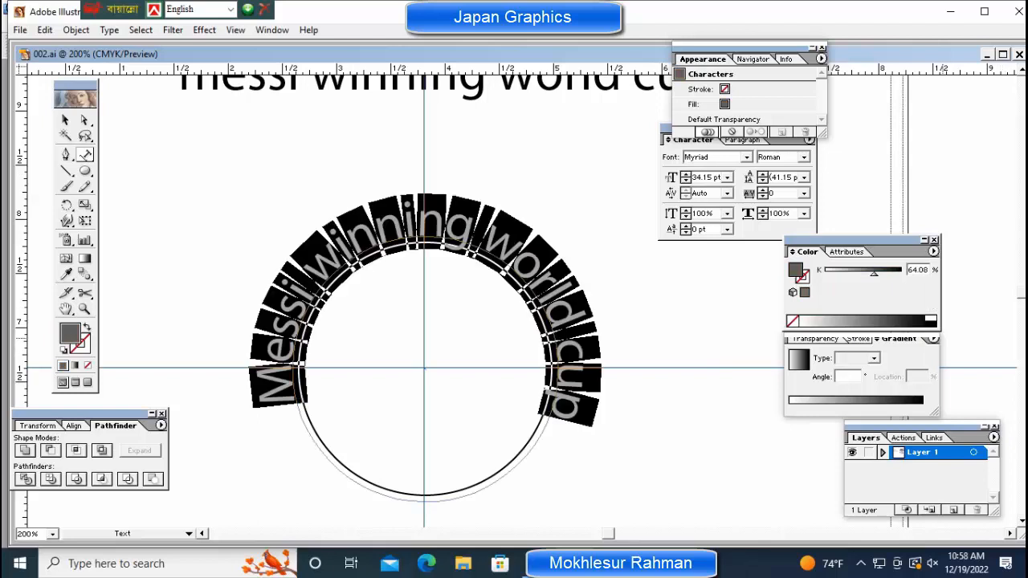
pyautogui.press('F6')
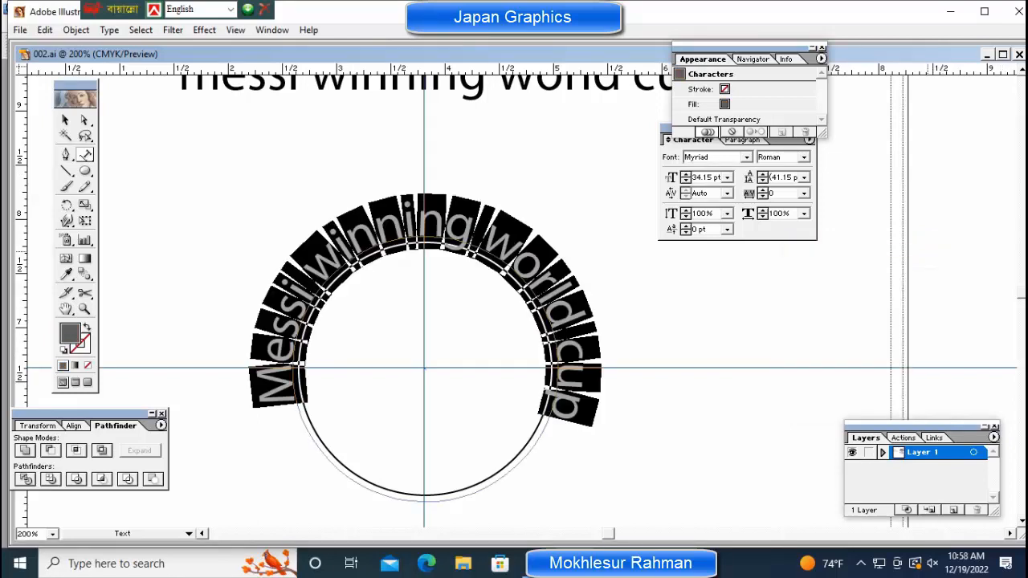
pyautogui.hotkey('alt', 'w')
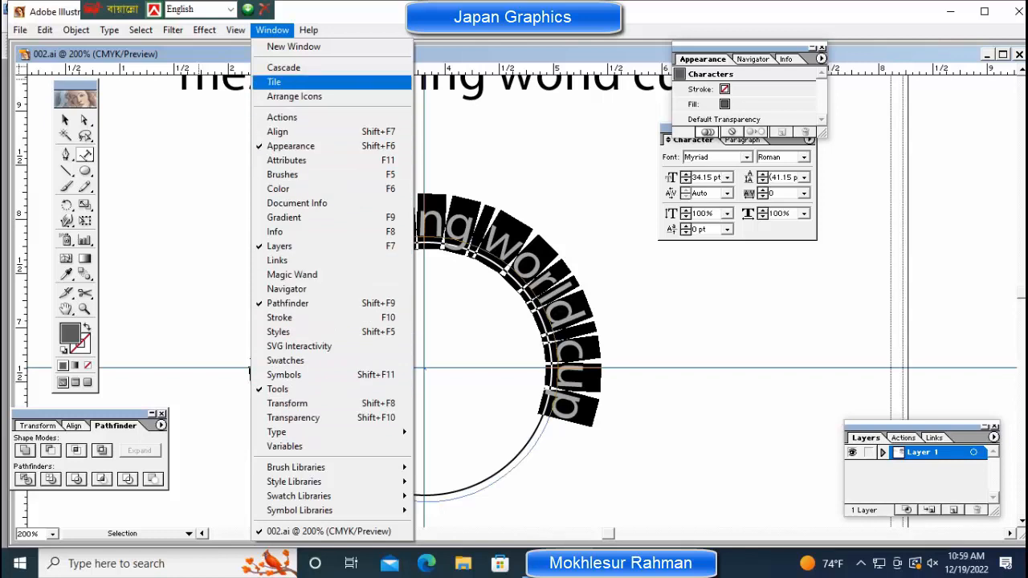
pyautogui.click(274, 82)
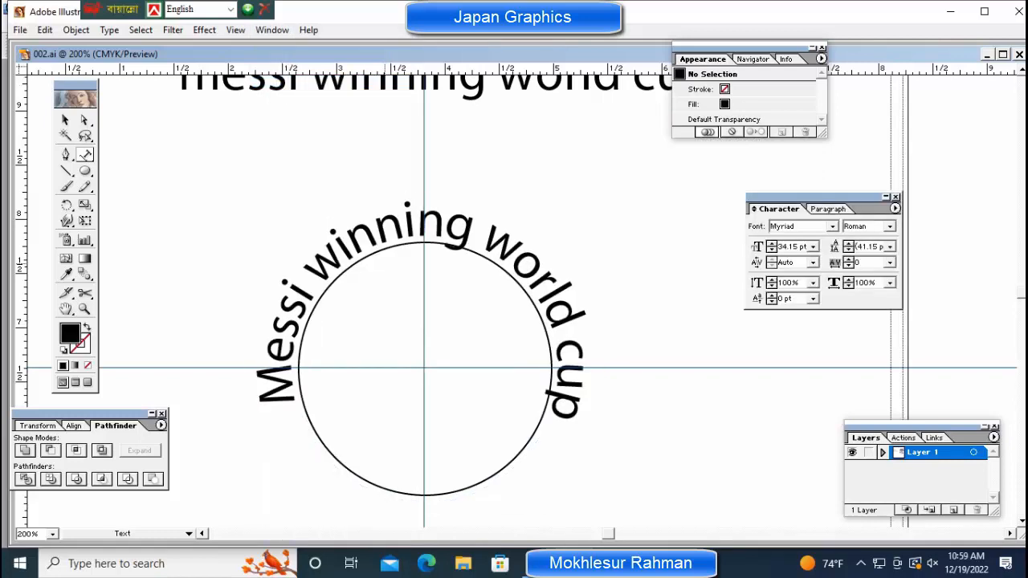
# Select the curved text object, show the Color panel and switch its sliders to CMYK
pyautogui.press('v')
pyautogui.click(426, 241)
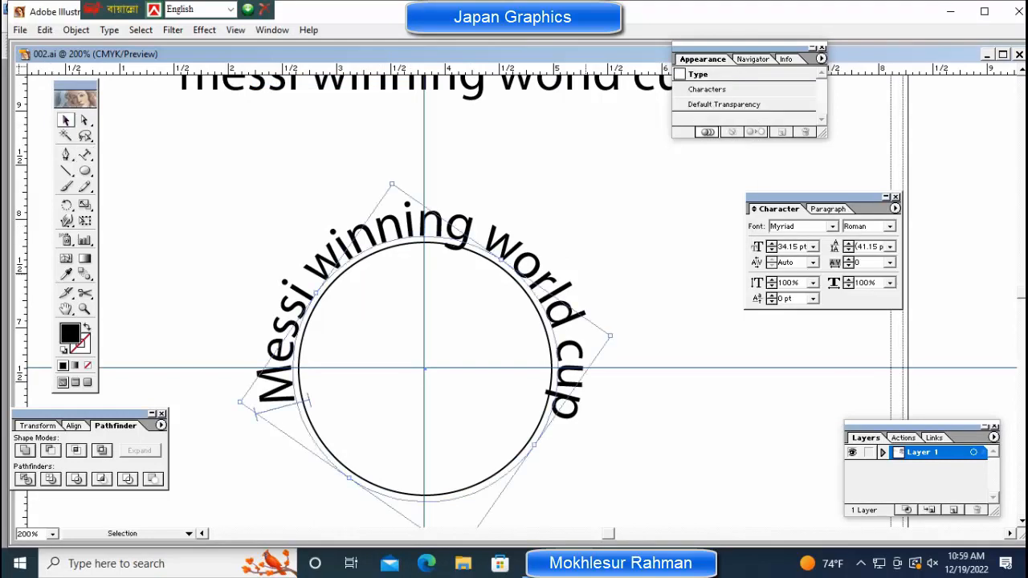
pyautogui.hotkey('alt', 'w')
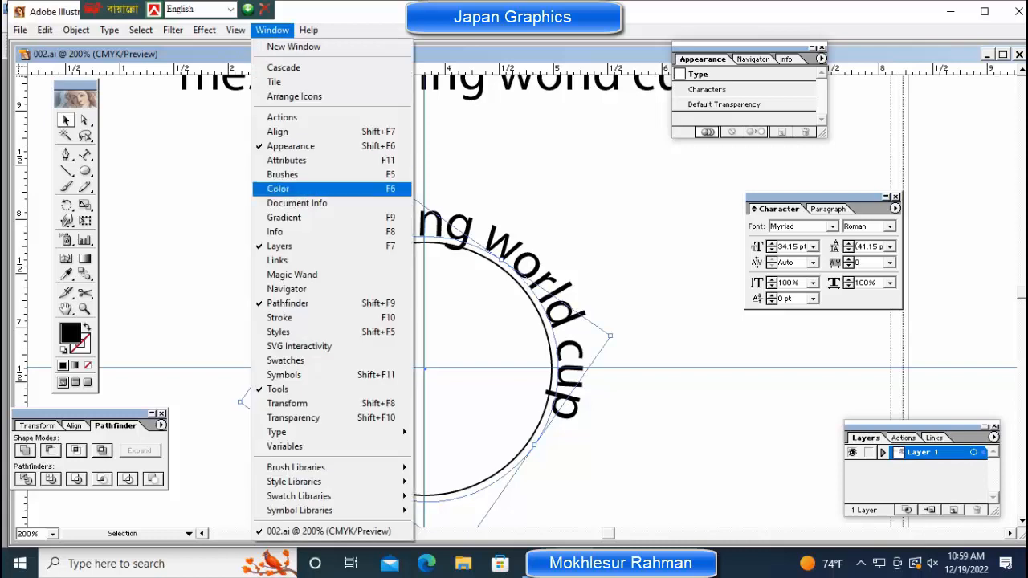
pyautogui.press('Return')
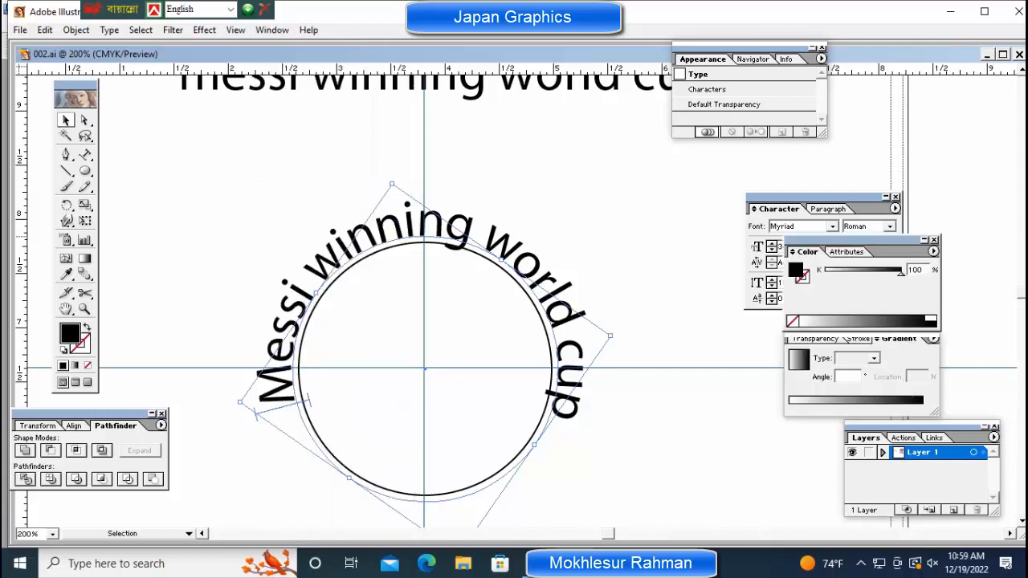
pyautogui.click(933, 252)
pyautogui.click(858, 317)
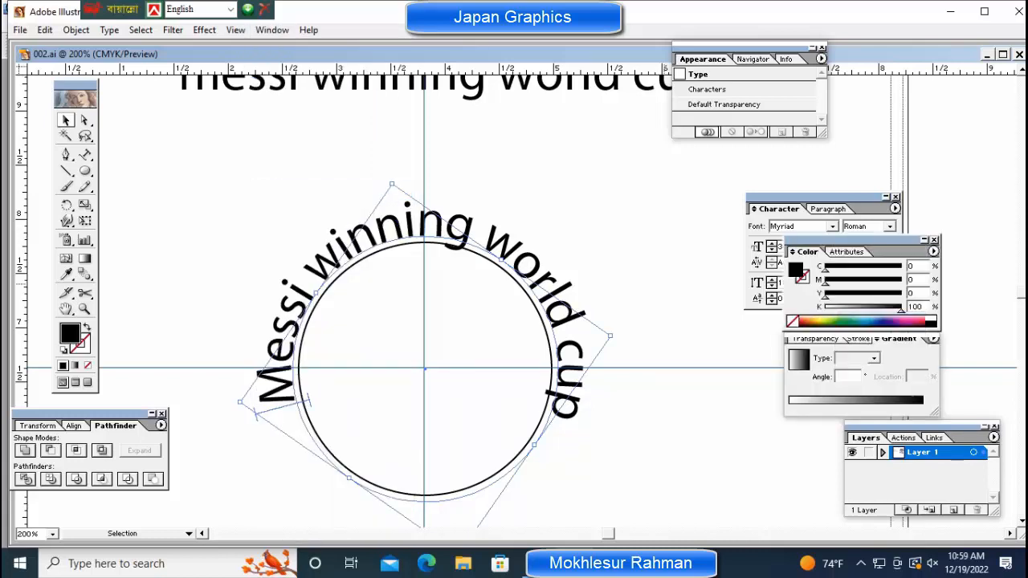
# Fill all the curved text with red, setting magenta to 100, yellow to 100 and black to 0
pyautogui.press('t')
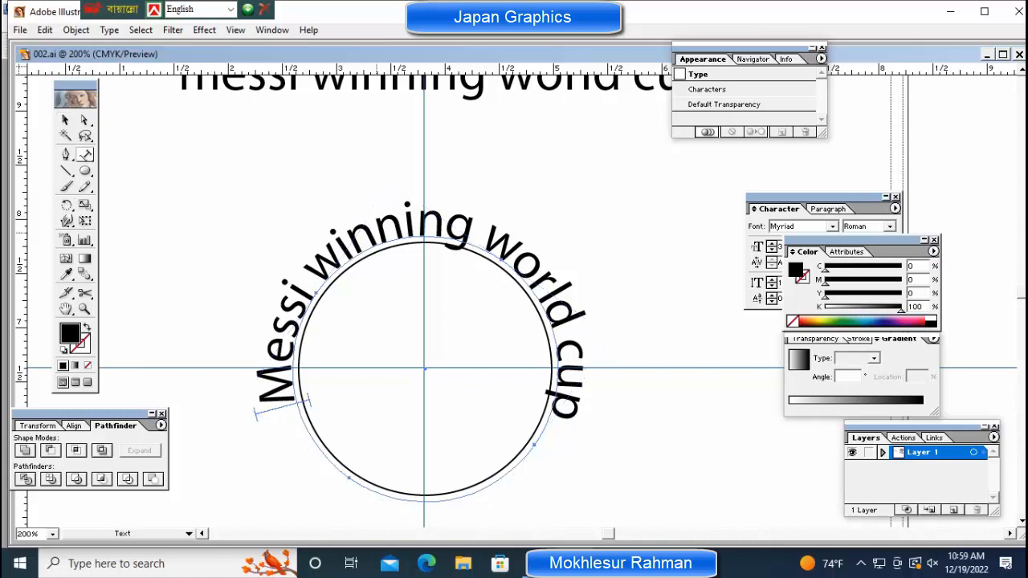
pyautogui.hotkey('ctrl', 'a')
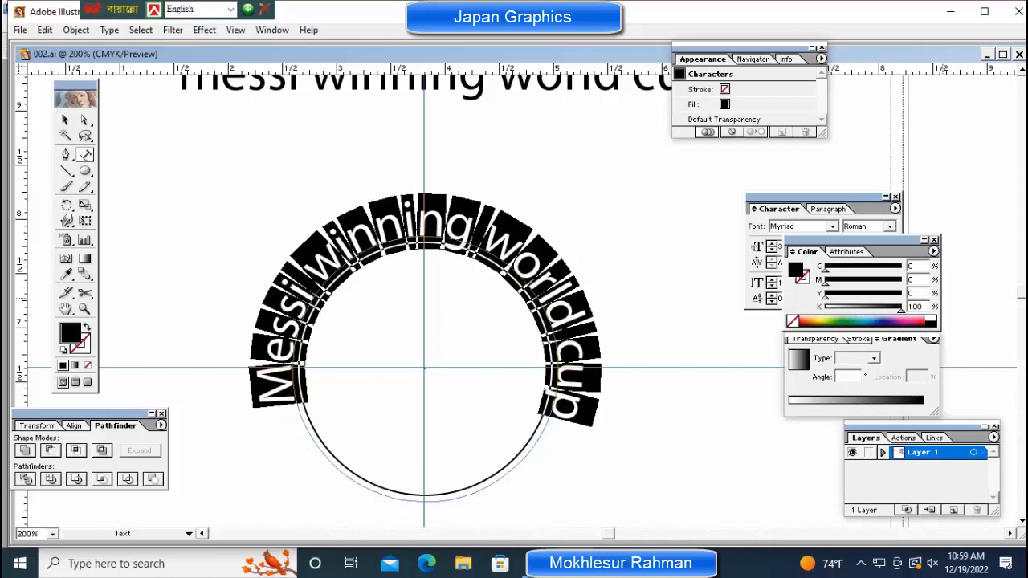
pyautogui.click(911, 279)
pyautogui.press('Tab')
pyautogui.write('100')
pyautogui.press('Tab')
pyautogui.write('0')
pyautogui.press('Return')
pyautogui.press('Escape')
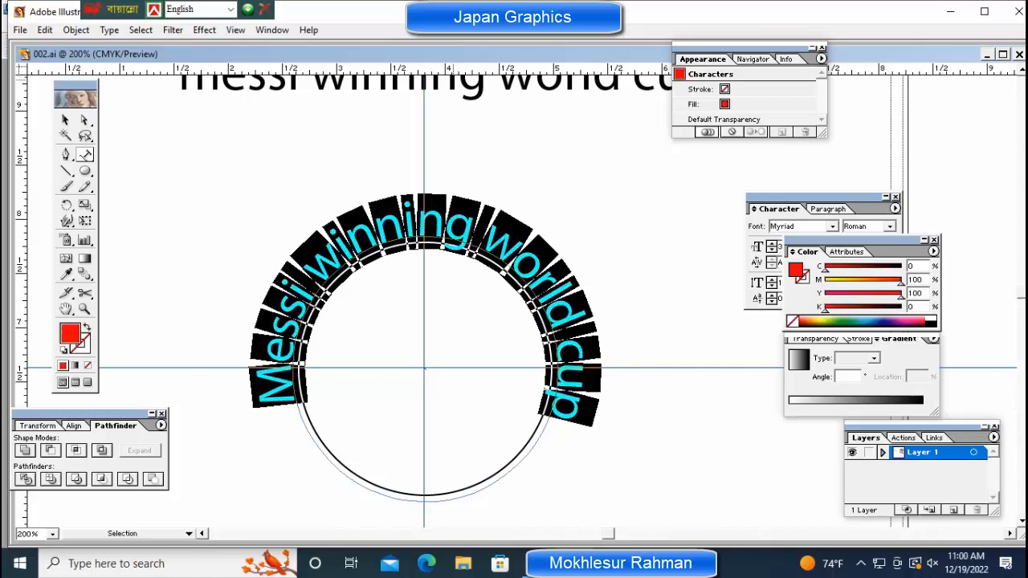
# Select all the curved text for editing and move the Character panel clear of the Color panel so all its settings show
pyautogui.hotkey('ctrl', 'shift', 'a')
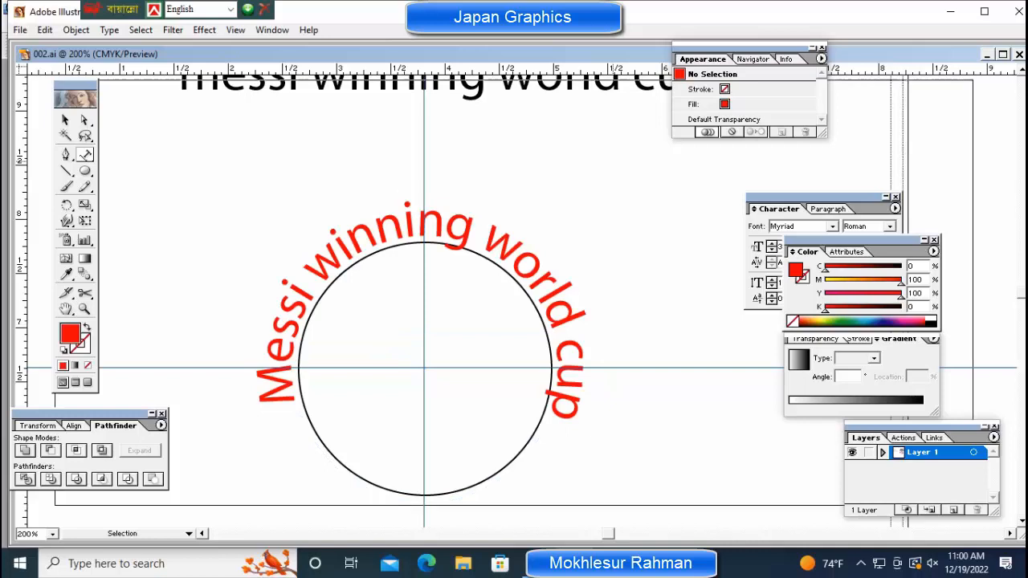
pyautogui.hotkey('ctrl', '-')
pyautogui.moveTo(567, 321); pyautogui.dragTo(458, 303)
pyautogui.press('t')
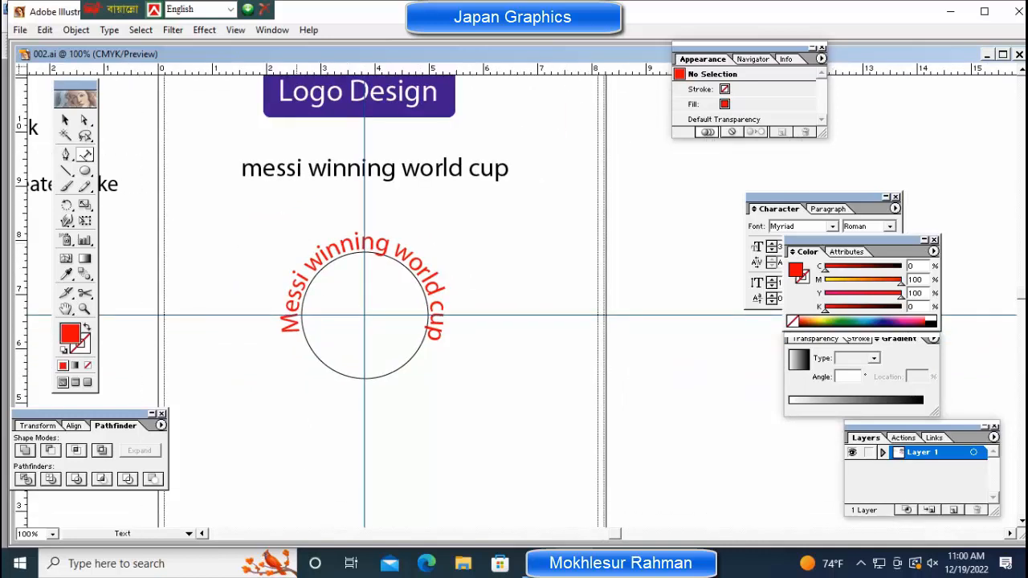
pyautogui.tripleClick(365, 245)
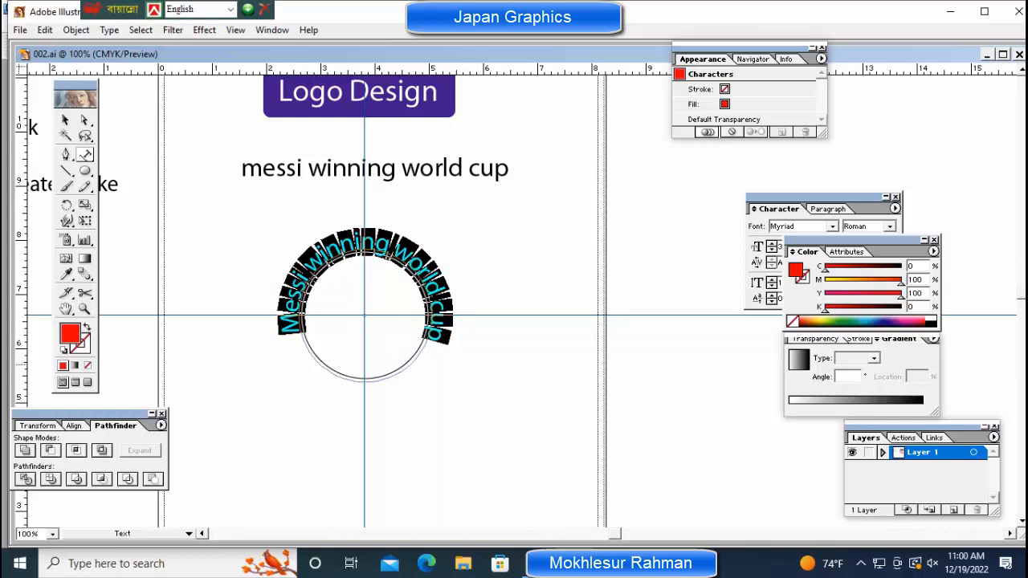
pyautogui.hotkey('ctrl', 't')
pyautogui.moveTo(835, 196); pyautogui.dragTo(735, 166)
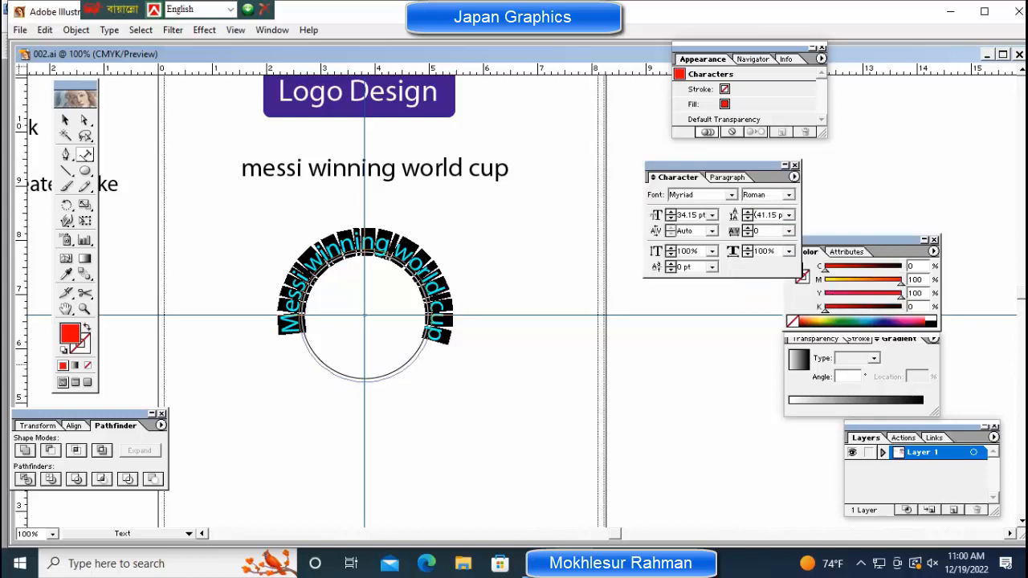
pyautogui.click(764, 251)
pyautogui.click(21, 302)
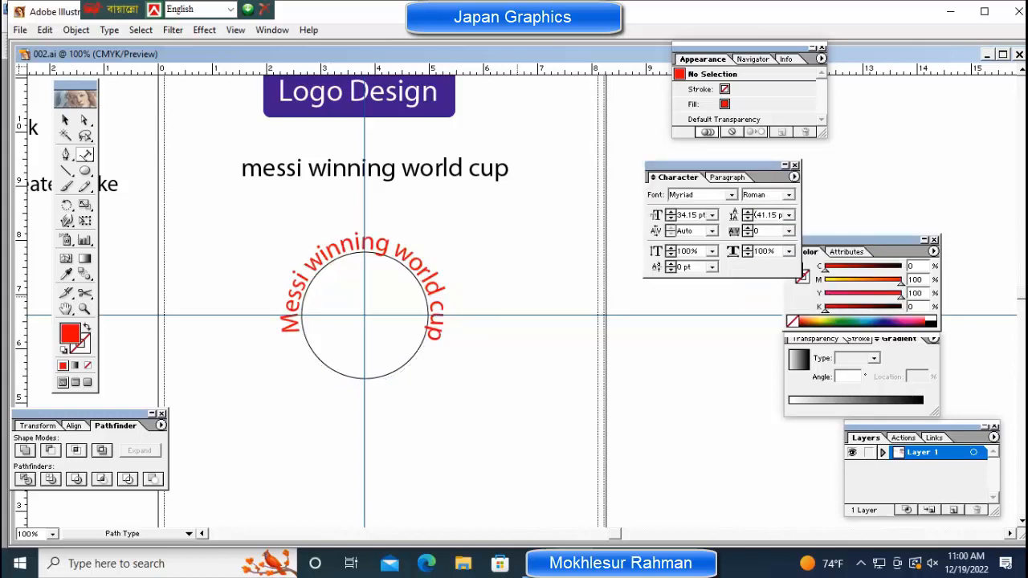
# Paste the copied Messi trophy photo, scale it down to about 2.5 inches wide and place it centred below the circle
pyautogui.hotkey('ctrl', '-')
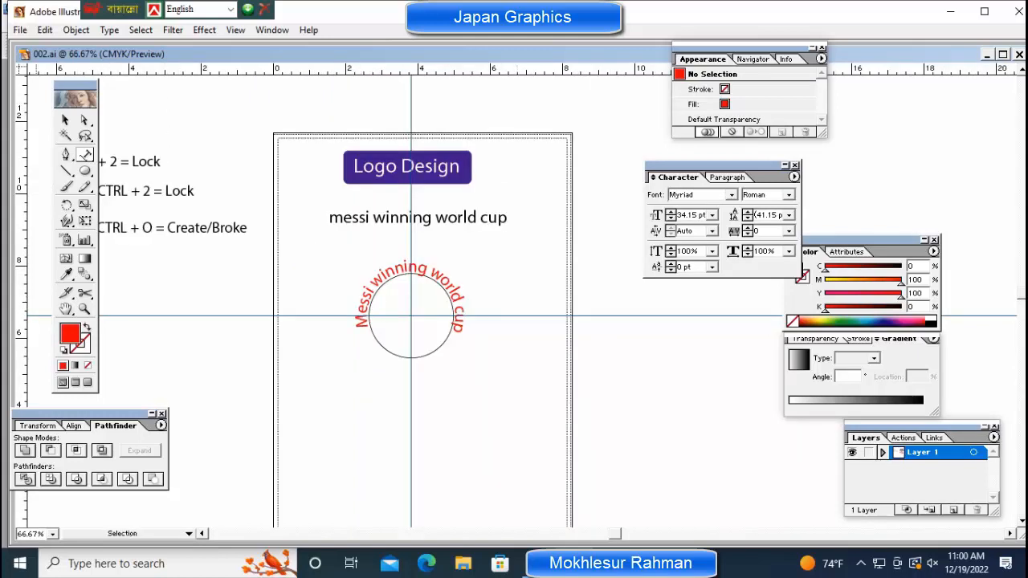
pyautogui.click(76, 29)
pyautogui.moveTo(45, 29)
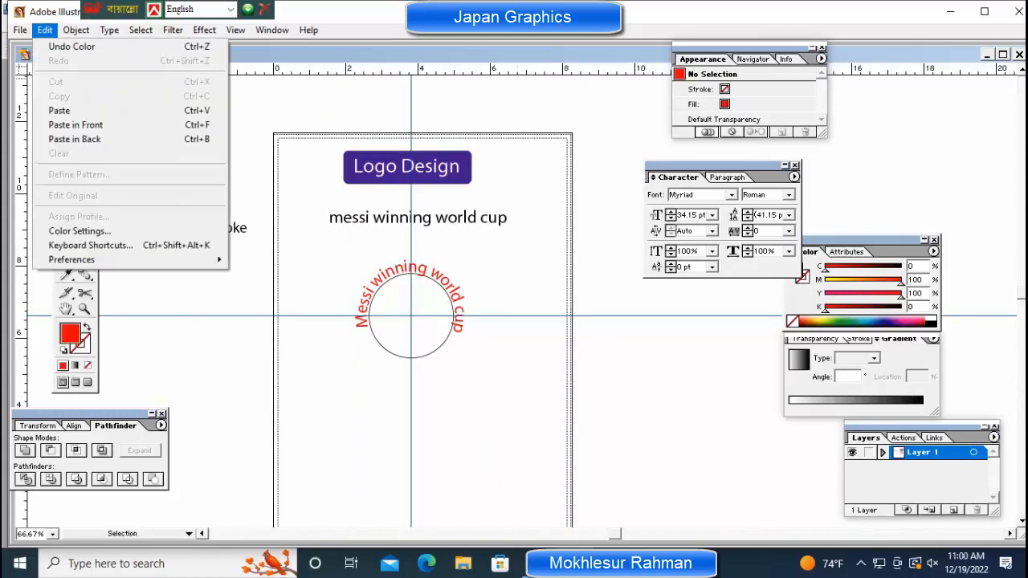
pyautogui.click(60, 110)
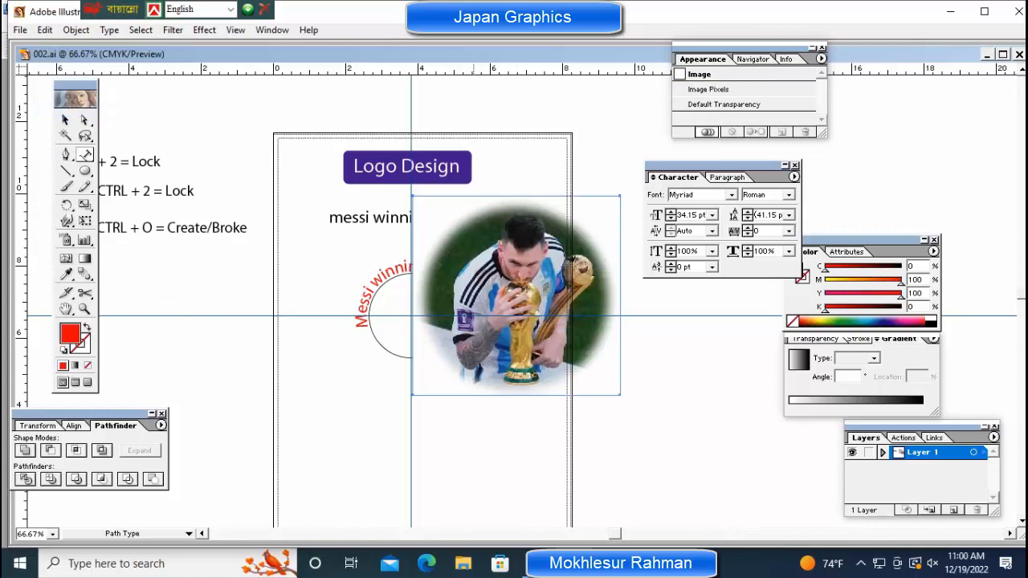
pyautogui.moveTo(514, 322); pyautogui.dragTo(271, 409)
pyautogui.moveTo(168, 283); pyautogui.dragTo(227, 339)
pyautogui.moveTo(273, 383); pyautogui.dragTo(404, 445)
pyautogui.hotkey('ctrl', 'shift', 'a')
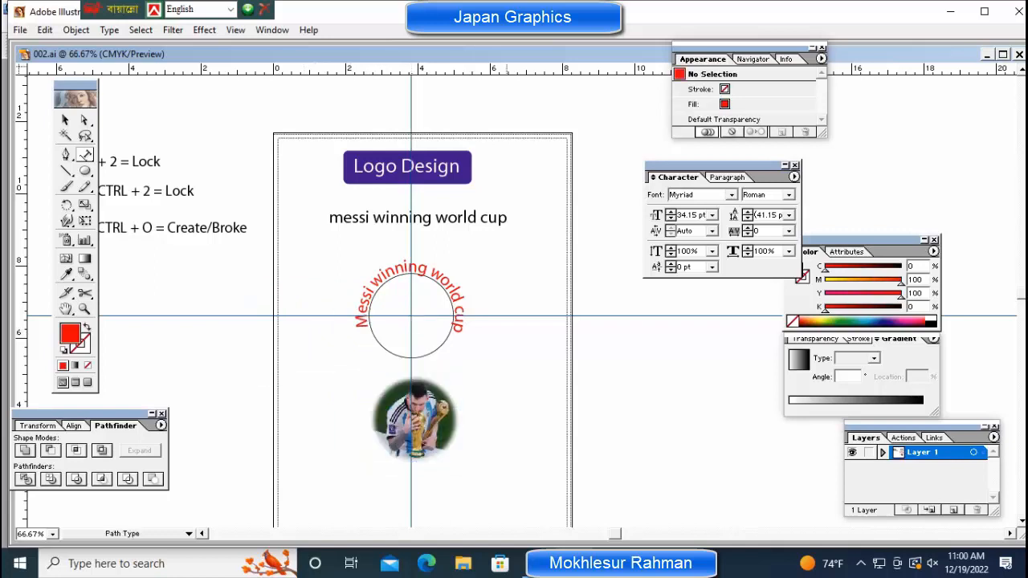
pyautogui.hotkey('ctrl', '1')
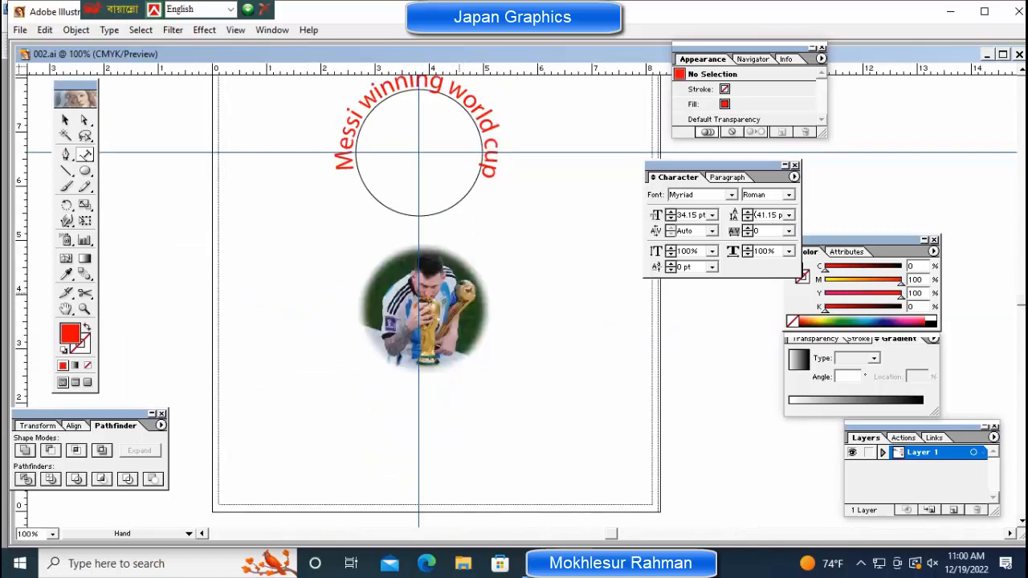
pyautogui.moveTo(417, 321); pyautogui.dragTo(366, 337)
pyautogui.click(370, 321)
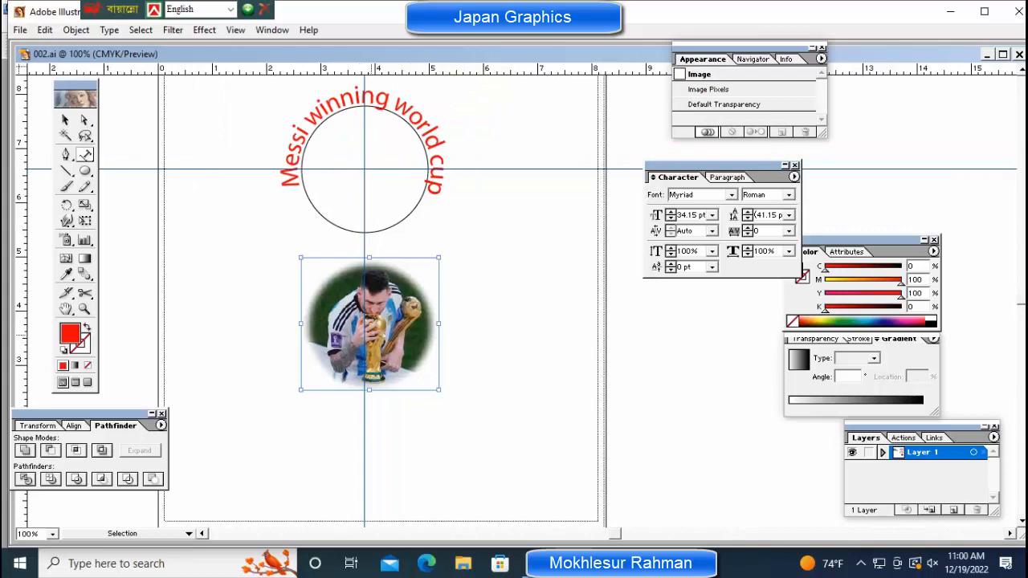
pyautogui.hotkey('ctrl', 'shift', 'a')
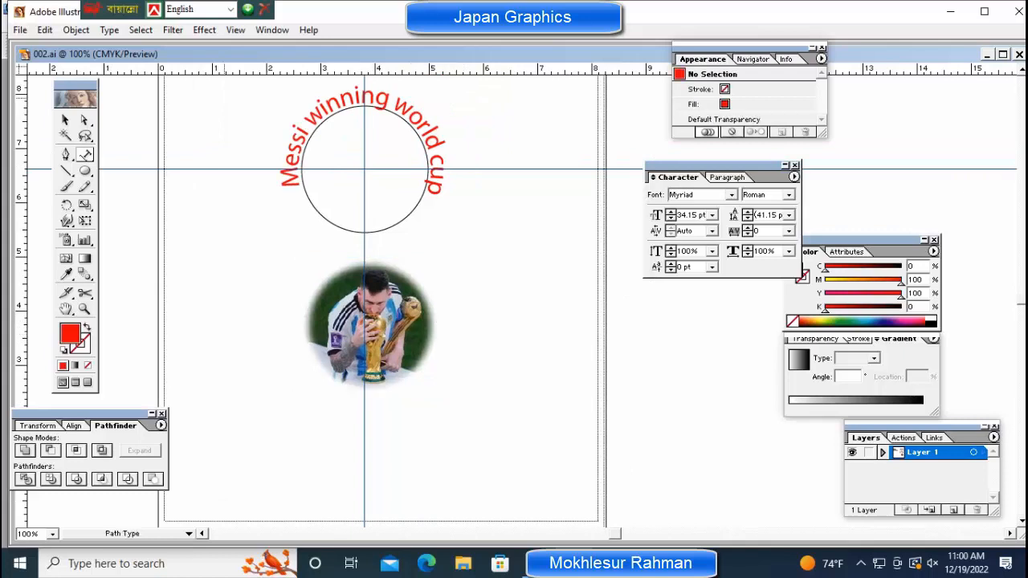
# Select the circle and curved text together and move them straight down onto the photo
pyautogui.moveTo(272, 107); pyautogui.dragTo(329, 177)
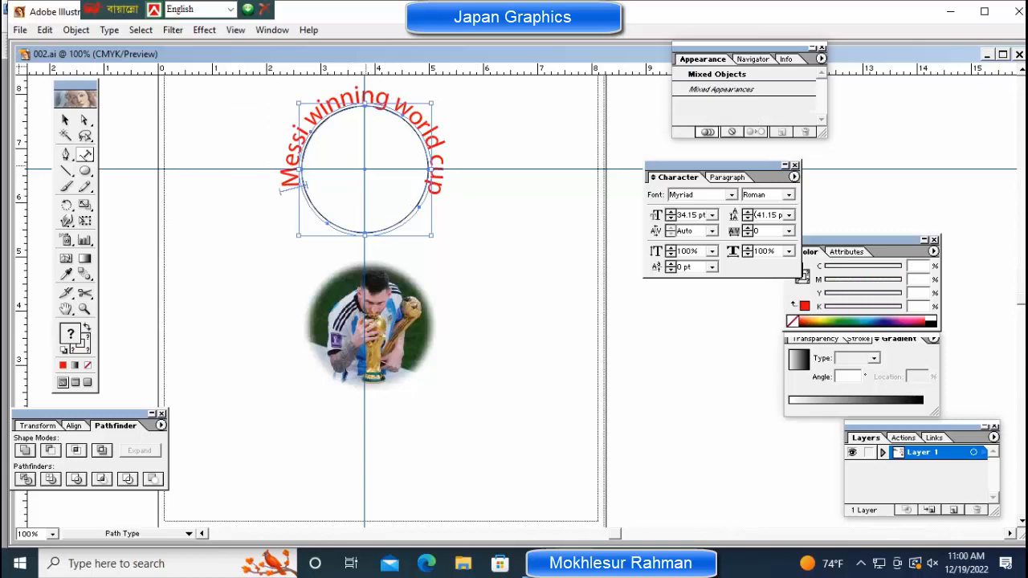
pyautogui.hotkey('ctrl', 'shift', 'a')
pyautogui.hotkey('ctrl', 'z')
pyautogui.hotkey('ctrl', 'shift', 'a')
pyautogui.moveTo(532, 183); pyautogui.dragTo(387, 101)
pyautogui.moveTo(280, 190); pyautogui.dragTo(281, 354)
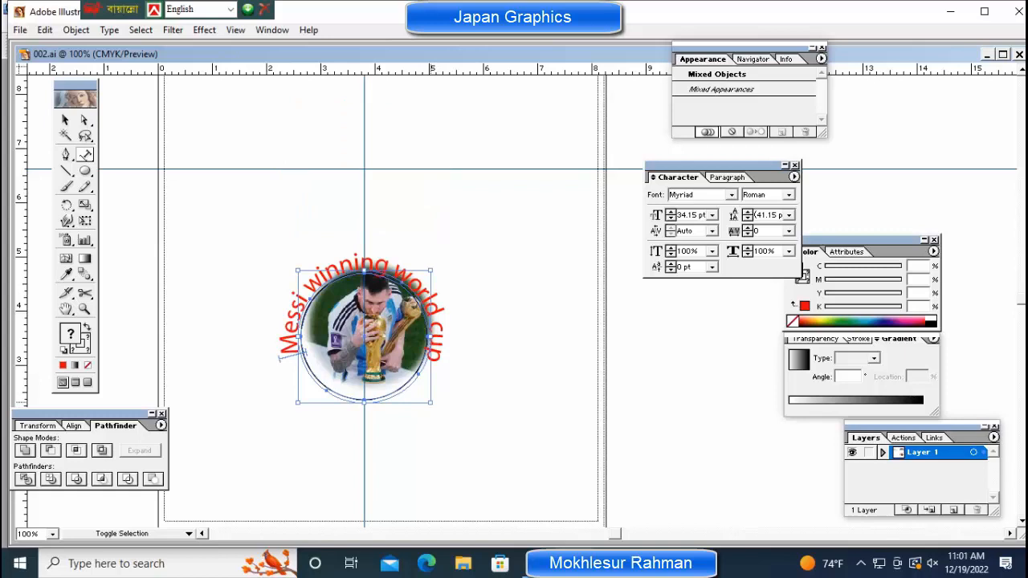
# Scale the circle and curved text down slightly, and nudge them up and to the right to centre them over the photo
pyautogui.moveTo(432, 404); pyautogui.dragTo(424, 394)
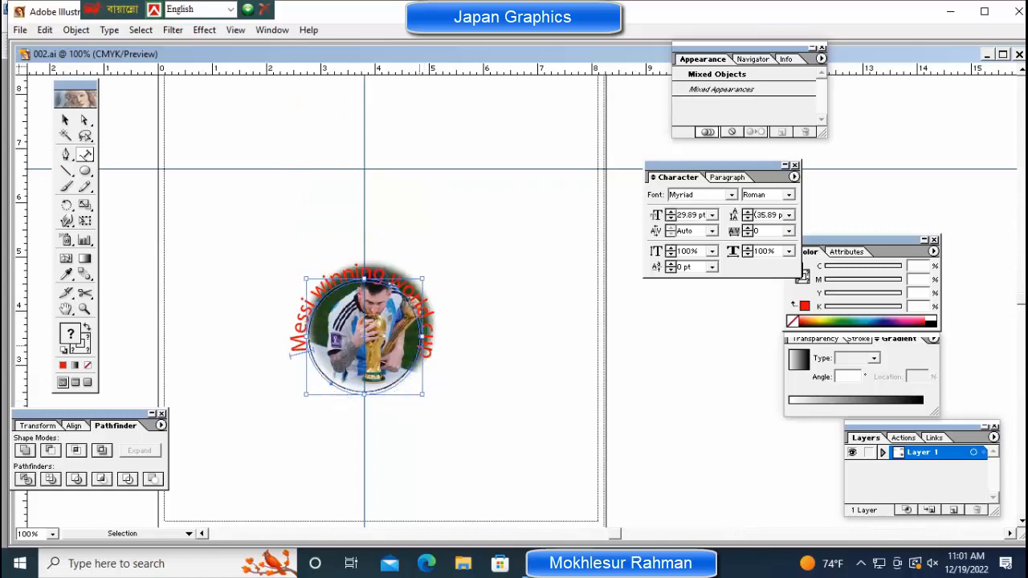
pyautogui.keyDown('ctrl'); pyautogui.click(421, 343); pyautogui.keyUp('ctrl')
pyautogui.hotkey('ctrl', '=')
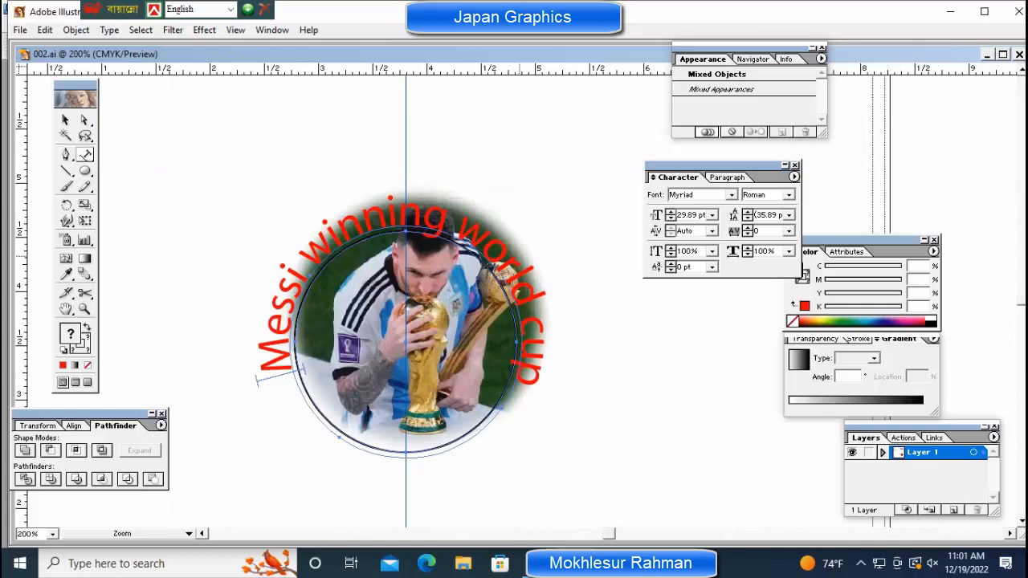
pyautogui.press('Up')
pyautogui.press('Up')
pyautogui.press('Up')
pyautogui.press('Up')
pyautogui.press('Up')
pyautogui.press('Up')
pyautogui.press('Up')
pyautogui.press('Up')
pyautogui.press('Up')
pyautogui.press('Up')
pyautogui.press('Up')
pyautogui.press('Up')
pyautogui.press('Up')
pyautogui.press('Up')
pyautogui.press('Up')
pyautogui.press('Up')
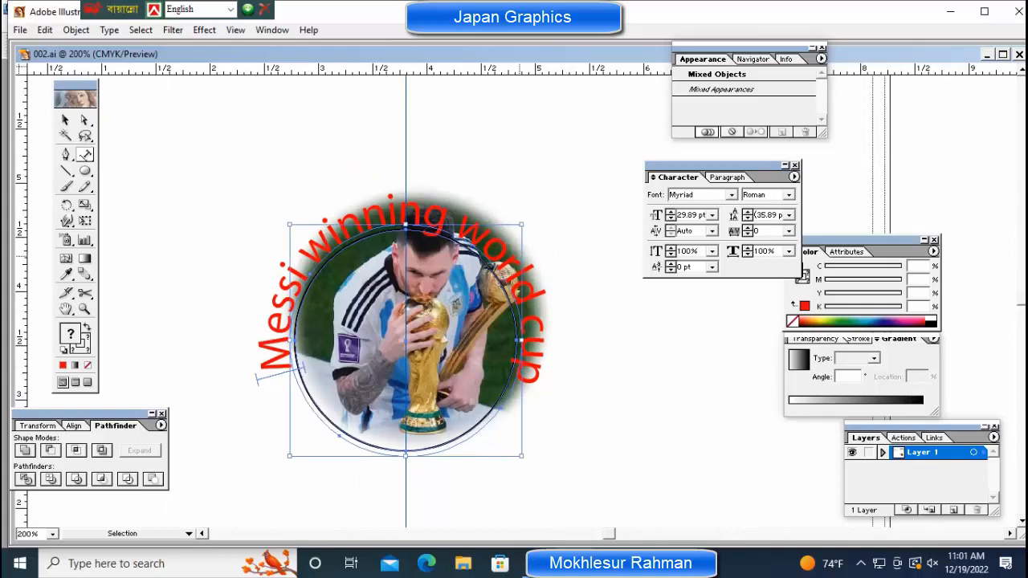
pyautogui.press('Right')
pyautogui.press('Right')
pyautogui.press('Right')
pyautogui.press('Right')
pyautogui.press('Right')
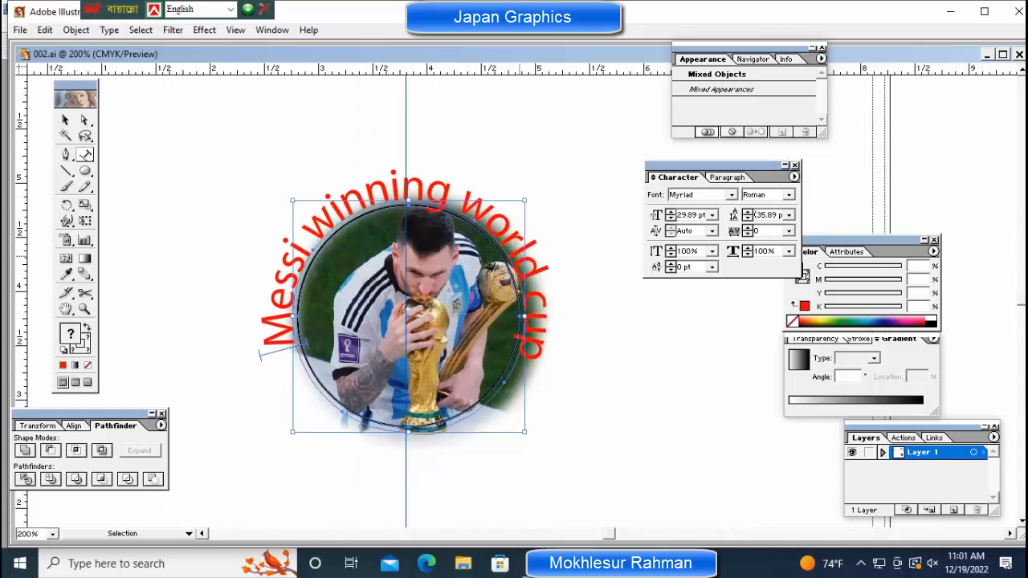
pyautogui.press('Right')
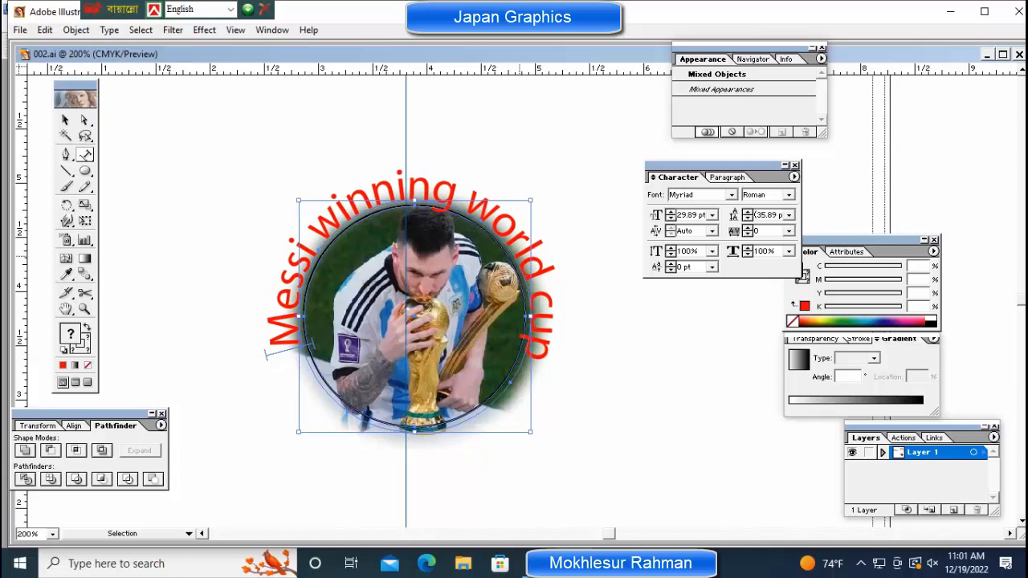
# Enlarge the circle and curved text together about their centre until the circle frames the photo
pyautogui.press('shift')
pyautogui.moveTo(530, 200); pyautogui.dragTo(548, 183)
pyautogui.hotkey('ctrl', 'shift', 'a')
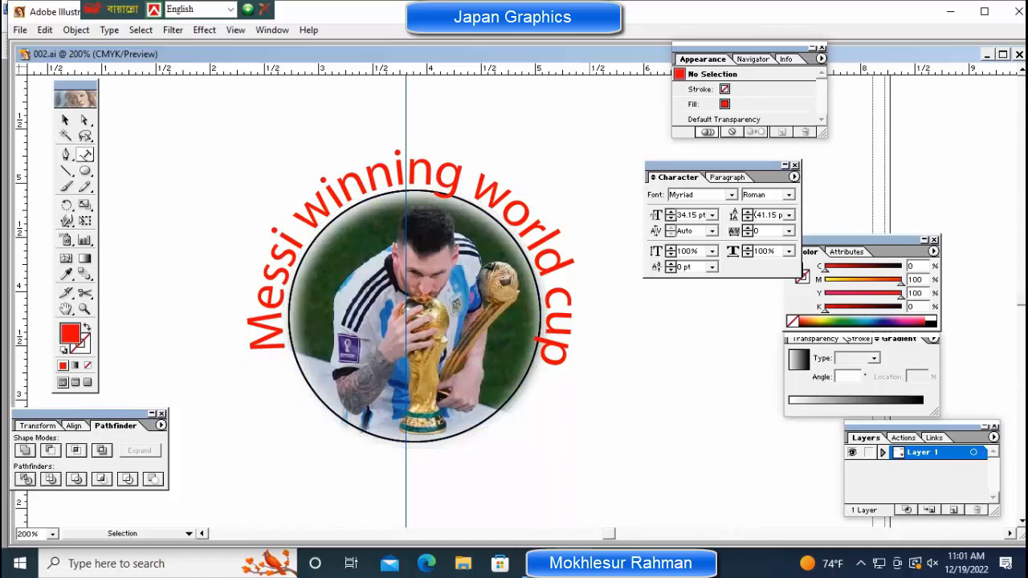
# Widen all the curved letters by setting their horizontal scale to 119%
pyautogui.hotkey('ctrl', '-')
pyautogui.hotkey('ctrl', '-')
pyautogui.hotkey('ctrl', '-')
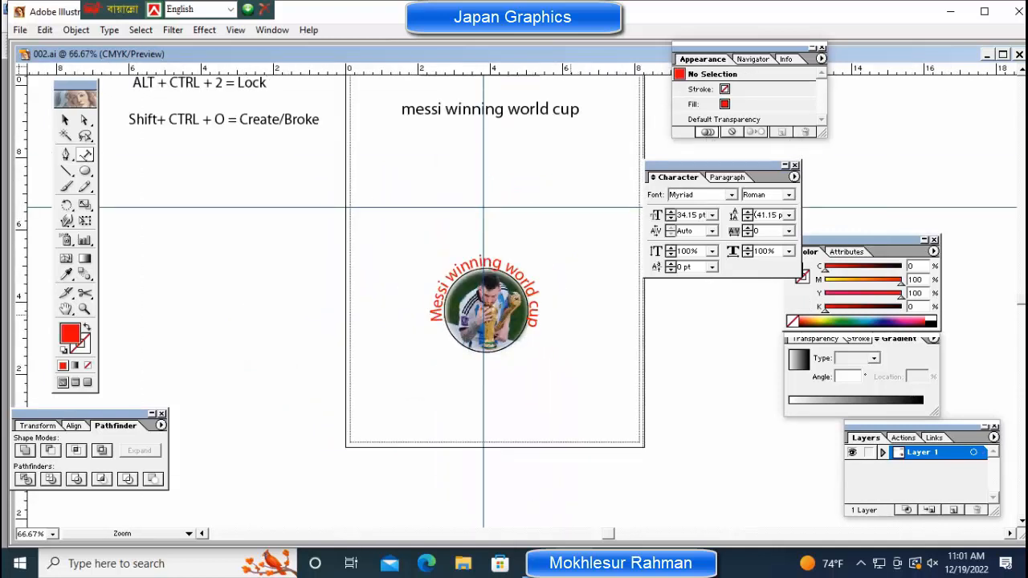
pyautogui.hotkey('ctrl', '+')
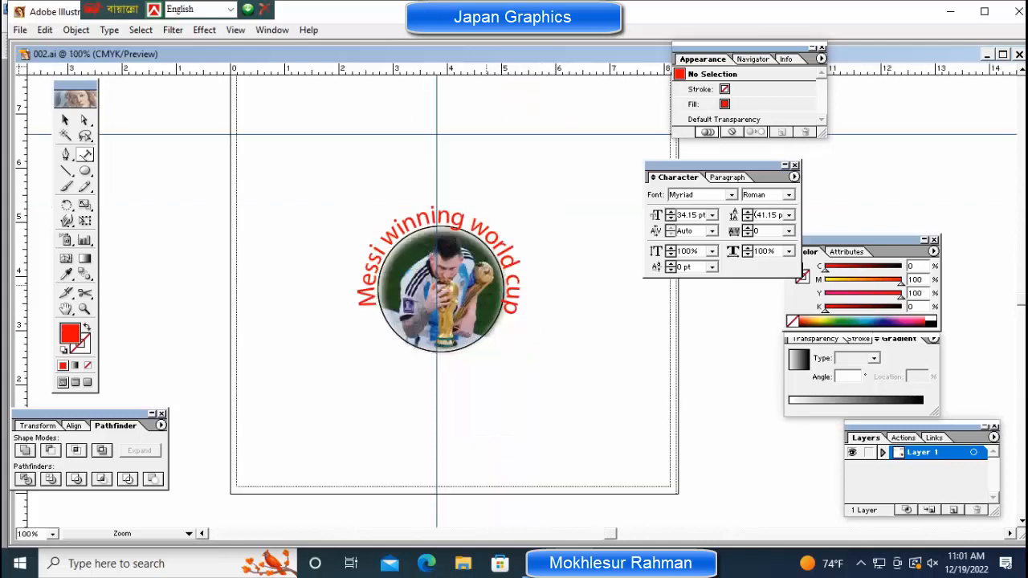
pyautogui.hotkey('ctrl', '+')
pyautogui.hotkey('ctrl', '+')
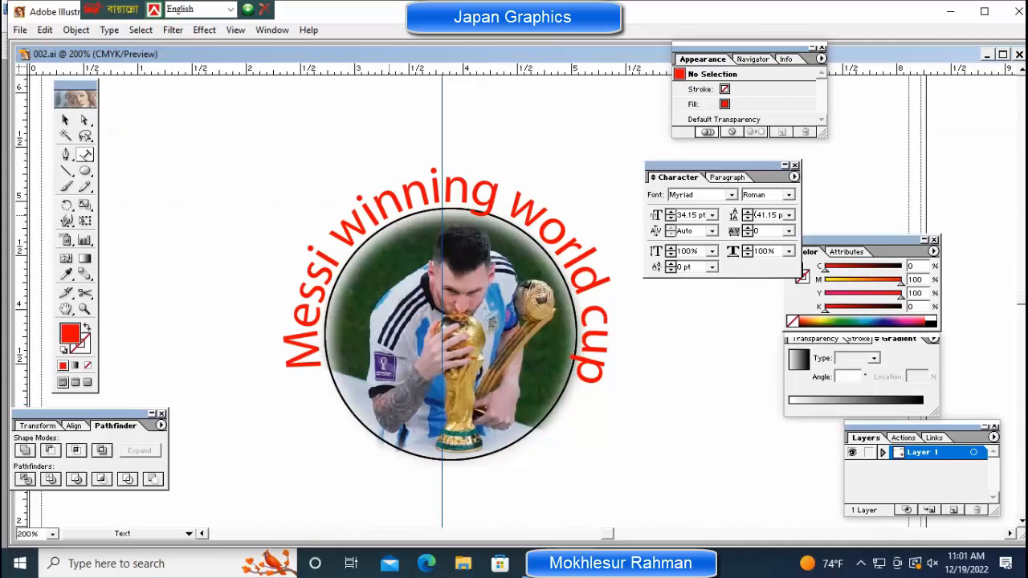
pyautogui.hotkey('ctrl', 'a')
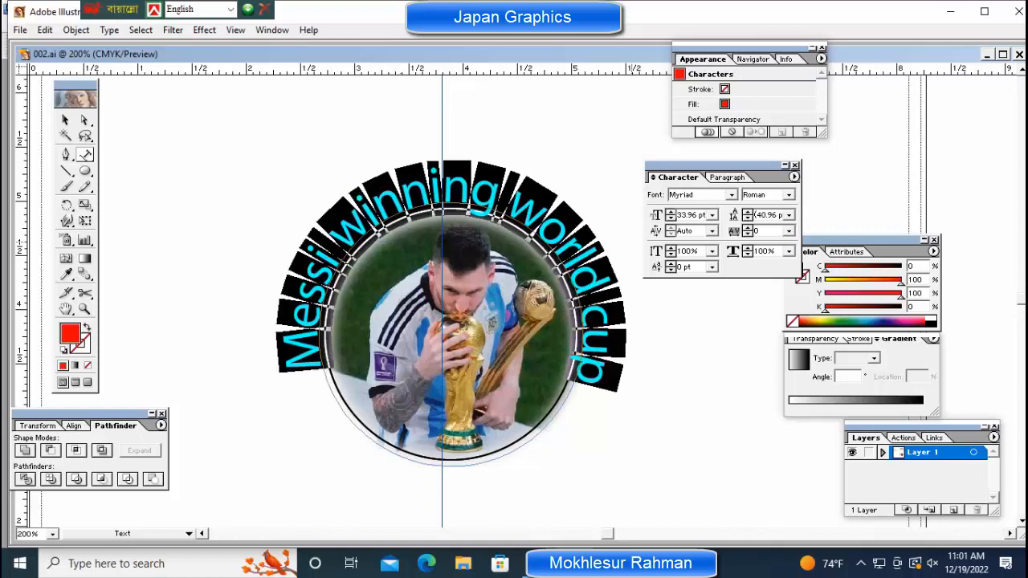
pyautogui.click(748, 248)
pyautogui.click(748, 248)
pyautogui.click(748, 248)
pyautogui.click(748, 248)
pyautogui.click(748, 248)
pyautogui.click(748, 248)
pyautogui.click(748, 248)
pyautogui.click(748, 248)
pyautogui.click(747, 249)
pyautogui.click(747, 248)
pyautogui.click(748, 248)
pyautogui.click(748, 248)
# Slide the text's starting point counterclockwise along the circular path until the wording is roughly balanced over the top of the photo
pyautogui.click(65, 120)
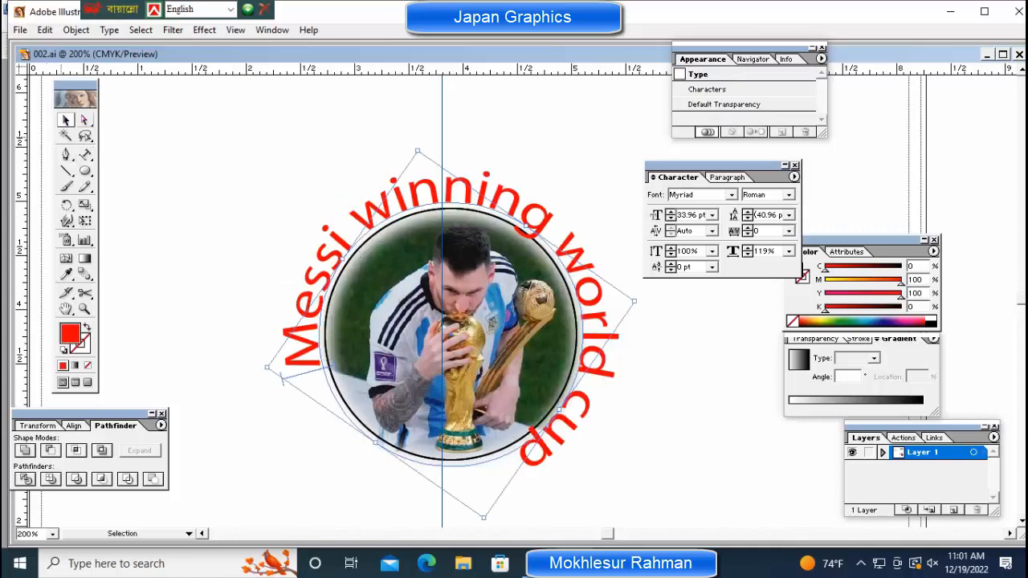
pyautogui.moveTo(283, 380); pyautogui.dragTo(320, 448)
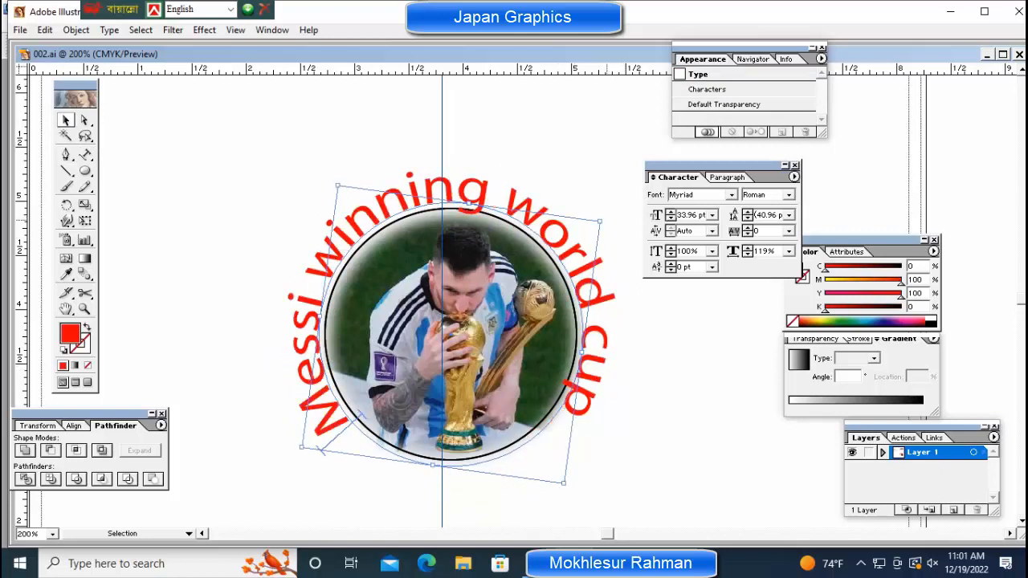
pyautogui.moveTo(320, 448); pyautogui.dragTo(306, 431)
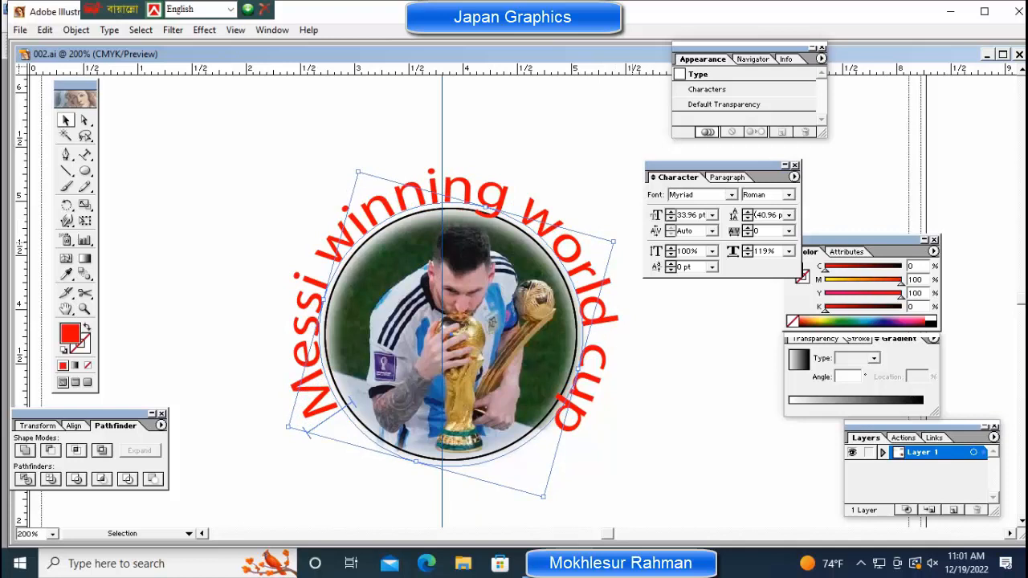
pyautogui.moveTo(308, 432); pyautogui.dragTo(301, 424)
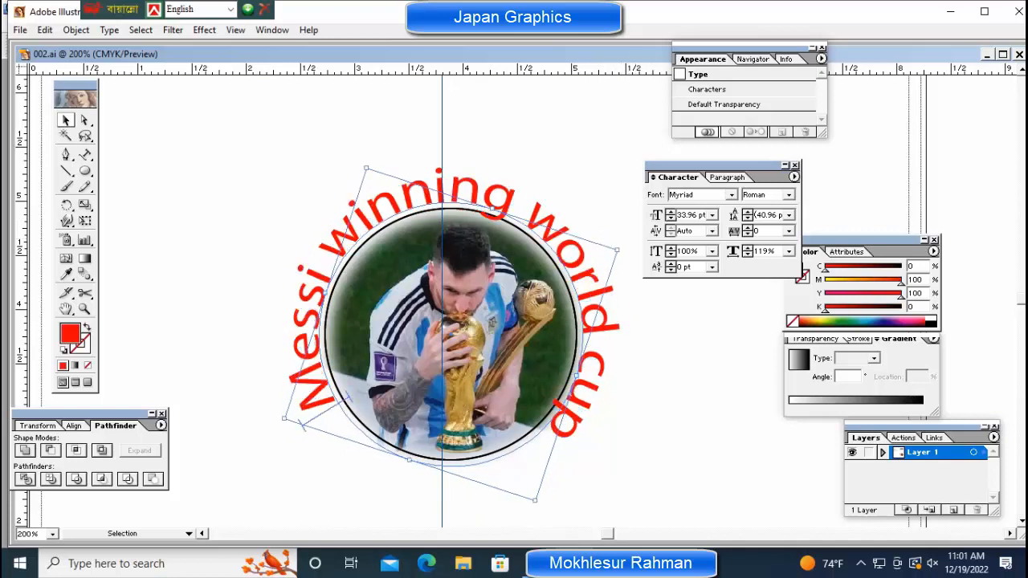
pyautogui.click(302, 424)
# Rotate the curved text slightly counterclockwise around the circle so both ends sit nearly level
pyautogui.hotkey('ctrl', '-')
pyautogui.hotkey('ctrl', '-')
pyautogui.hotkey('ctrl', '-')
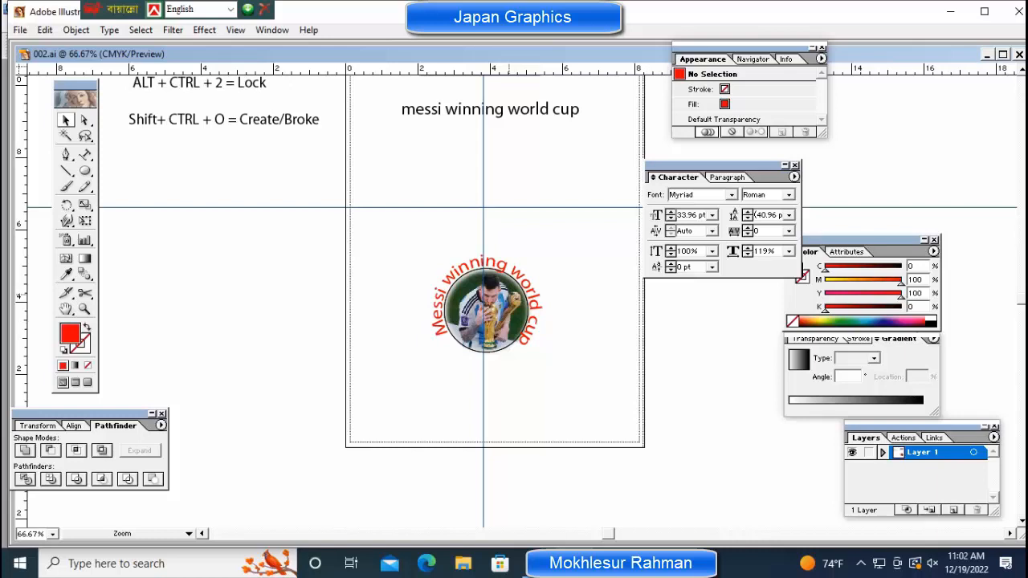
pyautogui.hotkey('ctrl', '+')
pyautogui.hotkey('ctrl', '+')
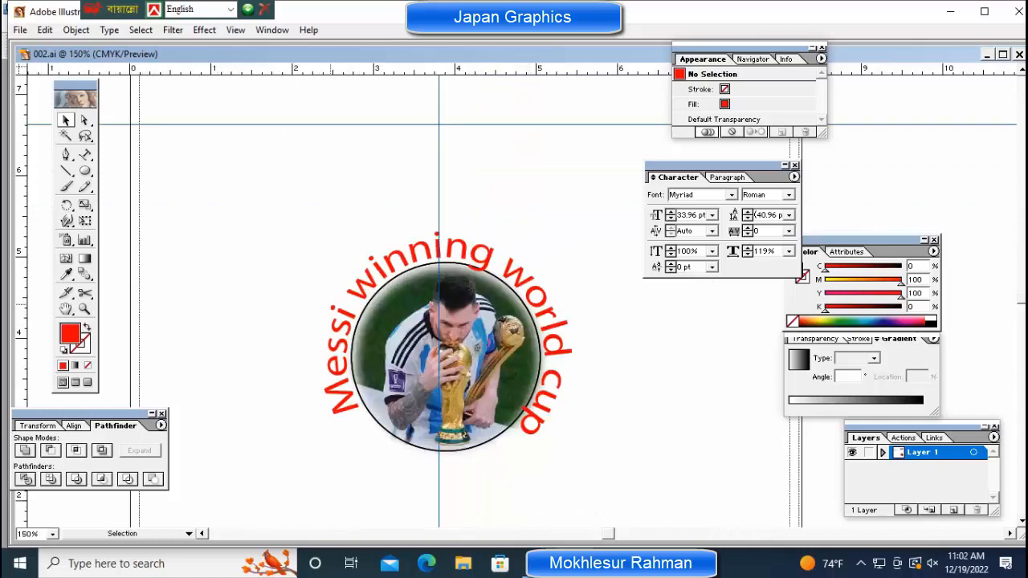
pyautogui.click(518, 273)
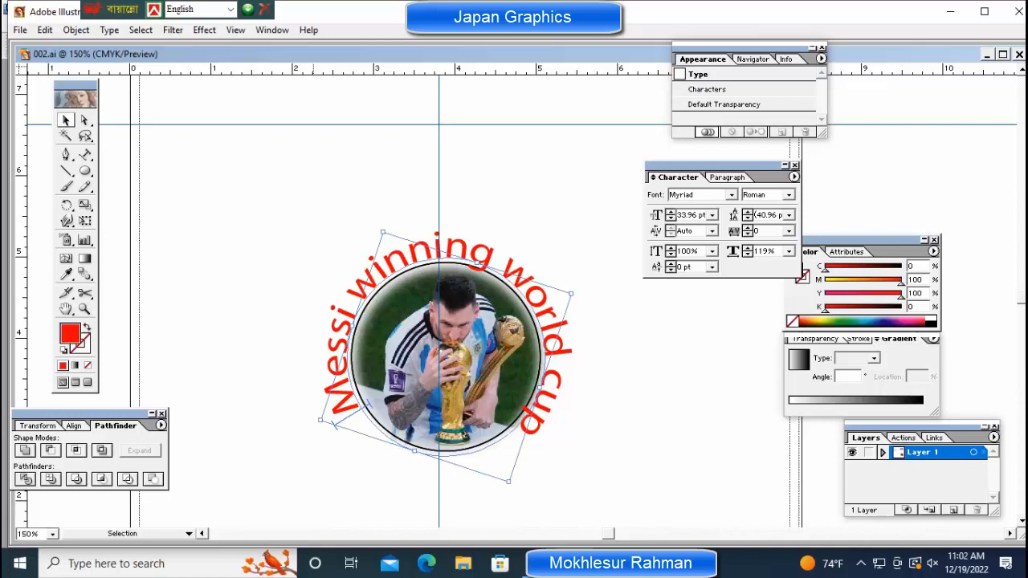
pyautogui.moveTo(574, 292); pyautogui.dragTo(570, 285)
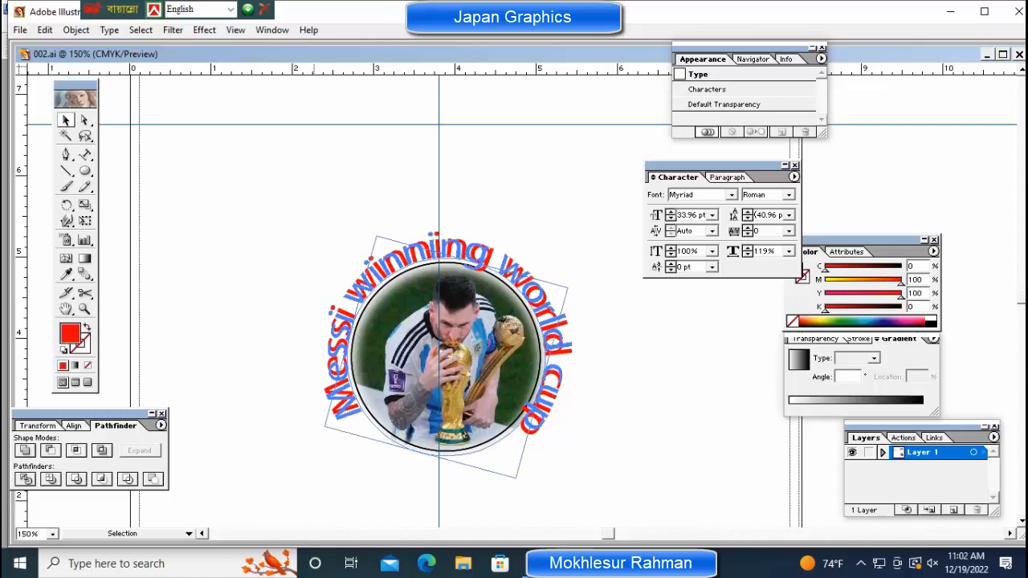
pyautogui.moveTo(314, 432); pyautogui.dragTo(317, 435)
pyautogui.click(295, 323)
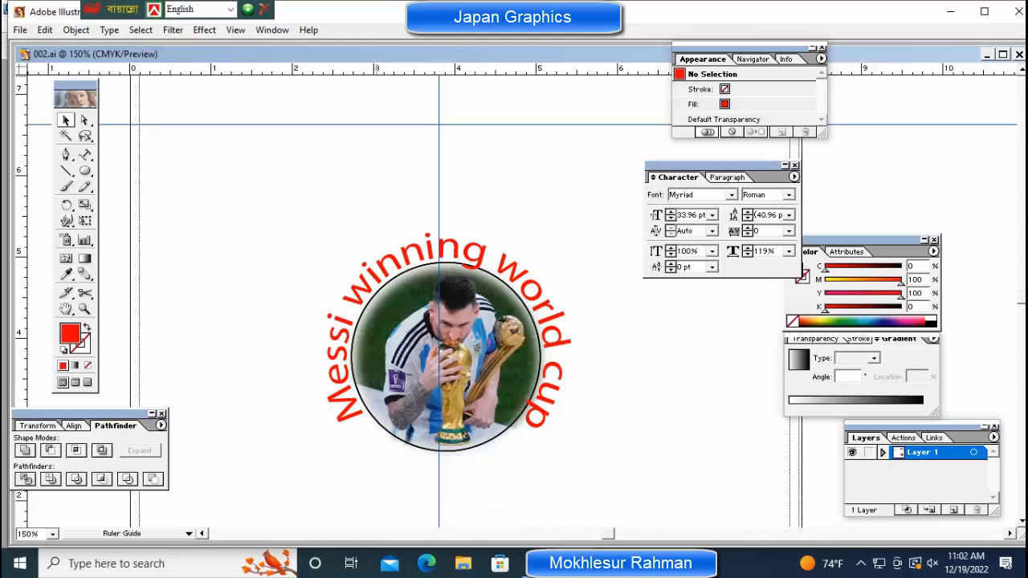
# Add a horizontal guide across the lower ends of the curved text to compare their heights
pyautogui.moveTo(321, 70); pyautogui.dragTo(321, 420)
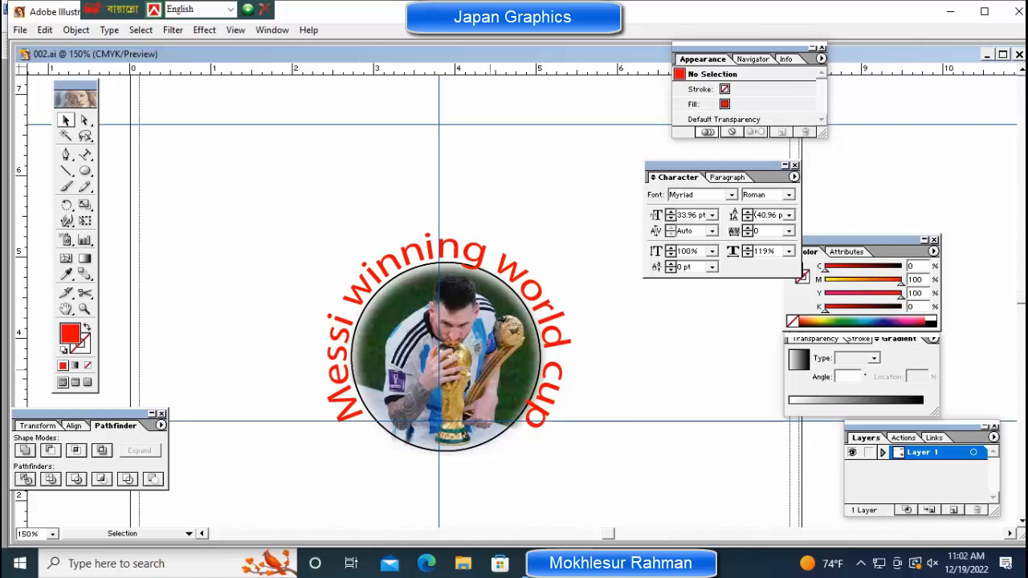
pyautogui.press('t')
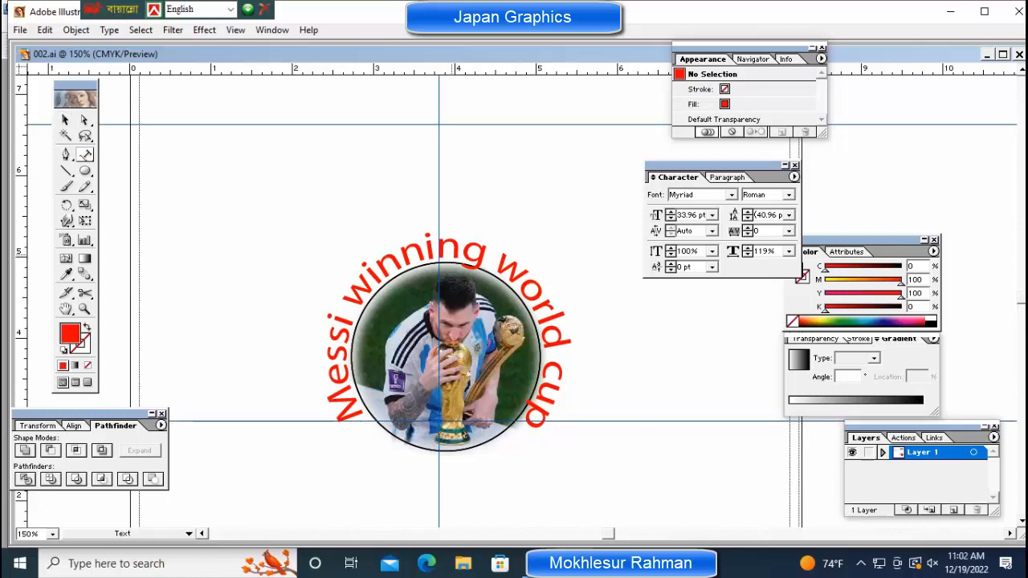
# Set the horizontal scale of the whole curved text to 118%
pyautogui.tripleClick(405, 259)
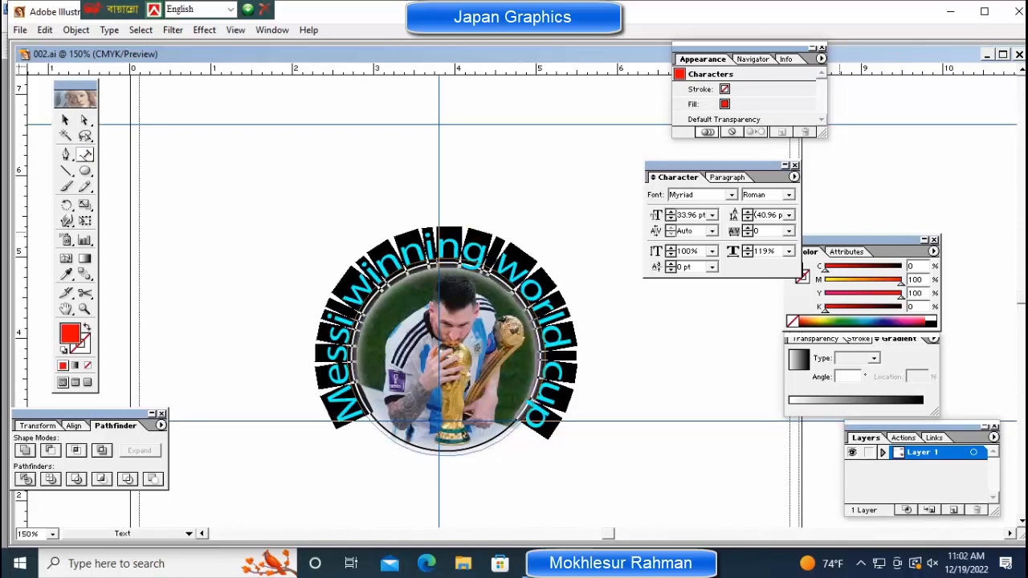
pyautogui.click(748, 255)
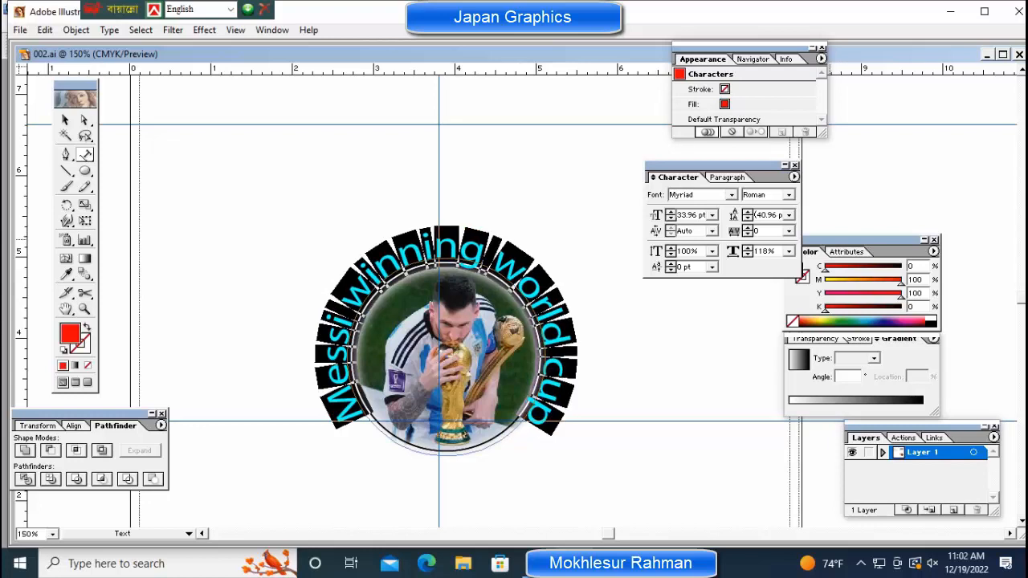
pyautogui.click(748, 255)
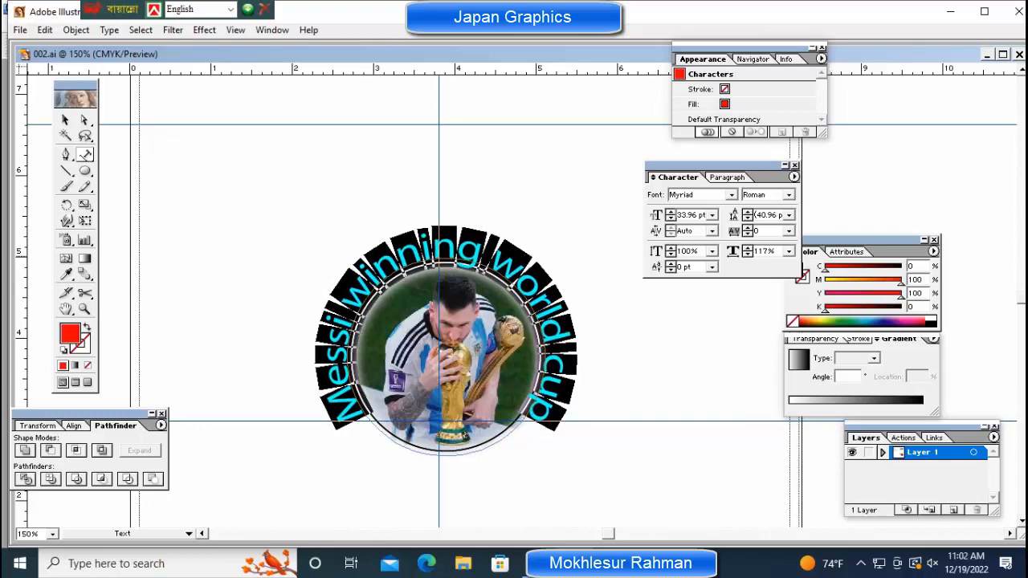
pyautogui.click(748, 248)
pyautogui.keyDown('ctrl'); pyautogui.click(521, 194); pyautogui.keyUp('ctrl')
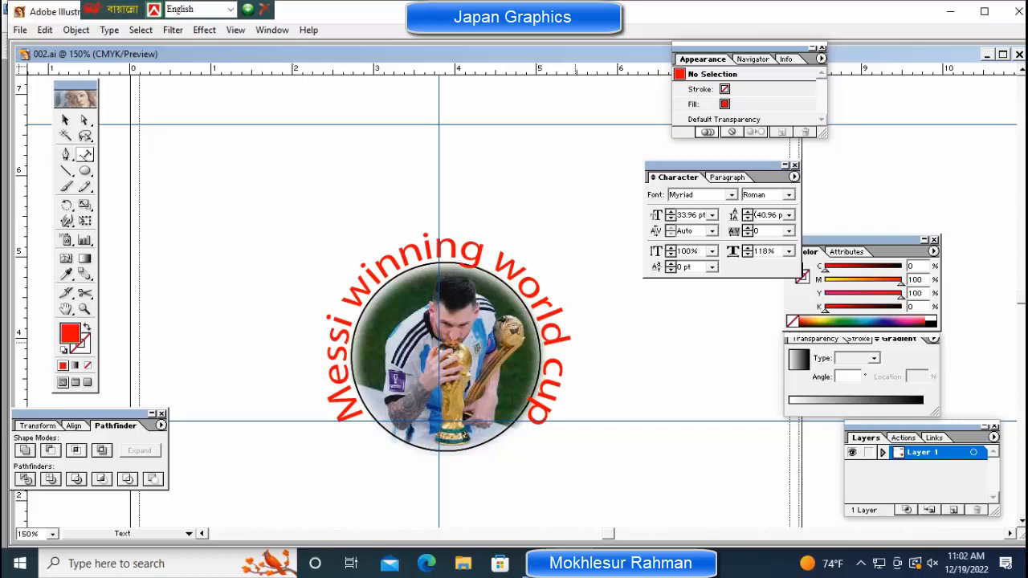
# Group the curved text with the circle that outlines the photo
pyautogui.moveTo(450, 346); pyautogui.dragTo(414, 219)
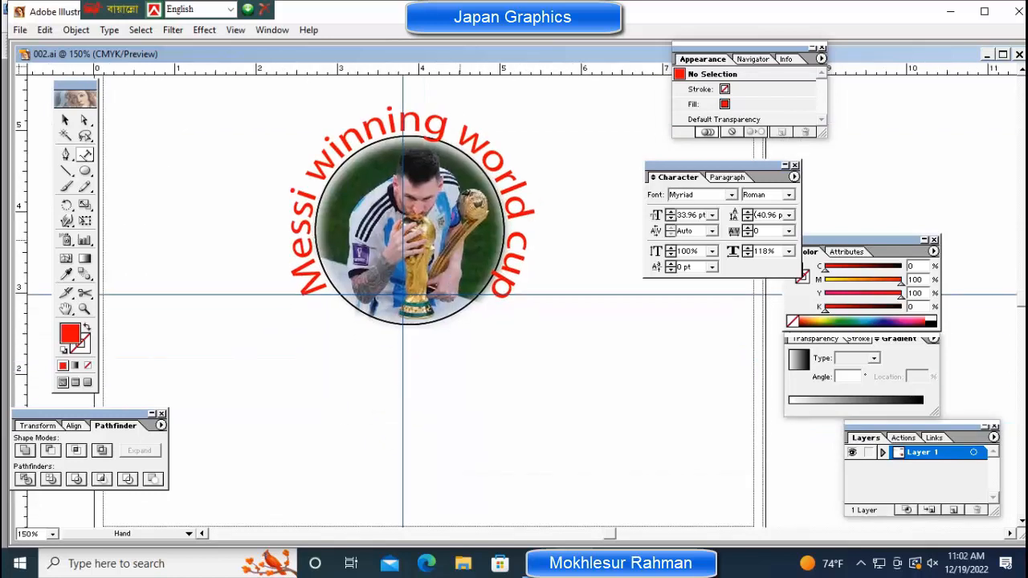
pyautogui.hotkey('ctrl', '-')
pyautogui.hotkey('ctrl', '-')
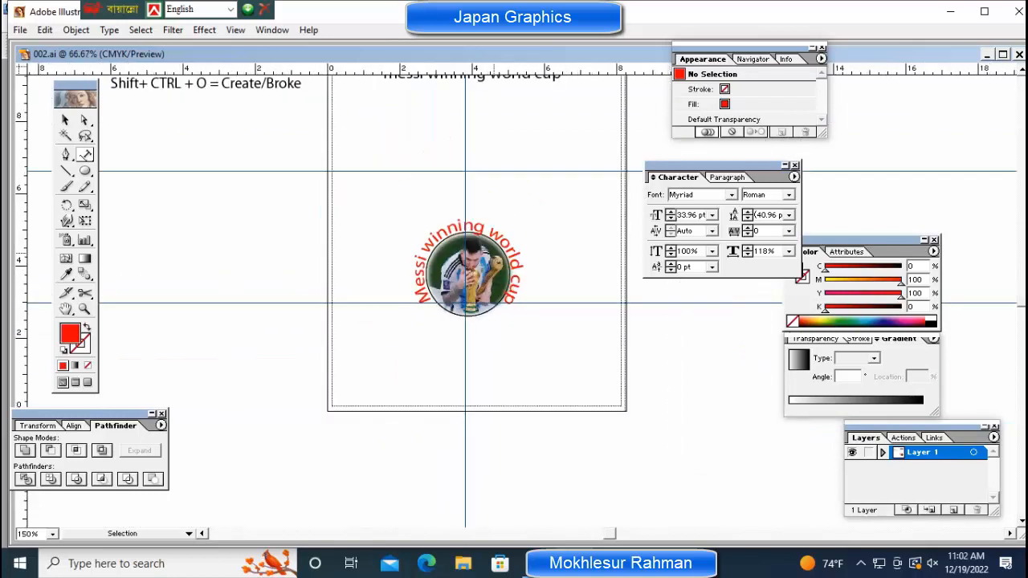
pyautogui.hotkey('ctrl', '-')
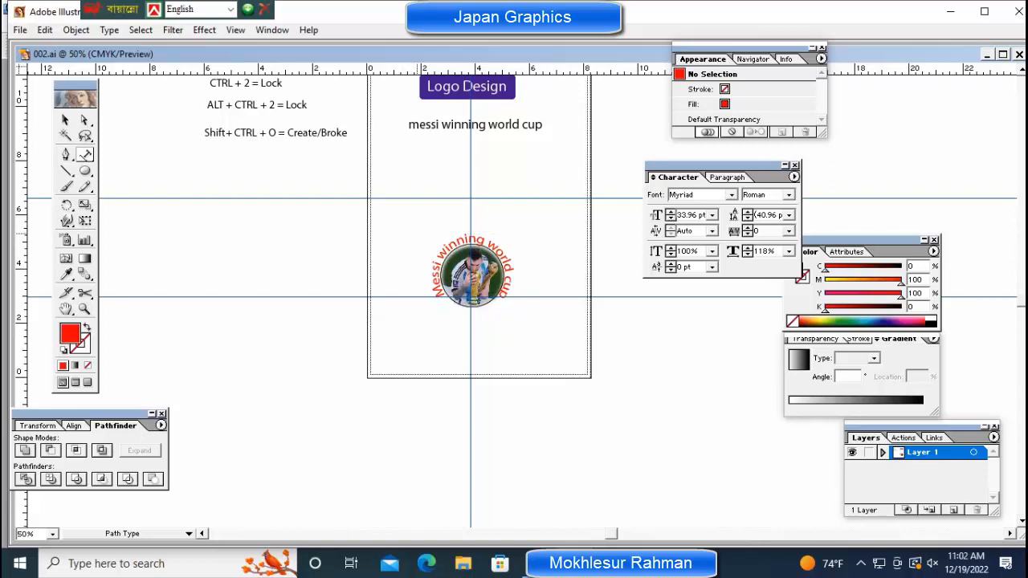
pyautogui.hotkey('ctrl', 'a')
pyautogui.click(369, 226)
pyautogui.moveTo(369, 225); pyautogui.dragTo(594, 328)
pyautogui.rightClick(476, 270)
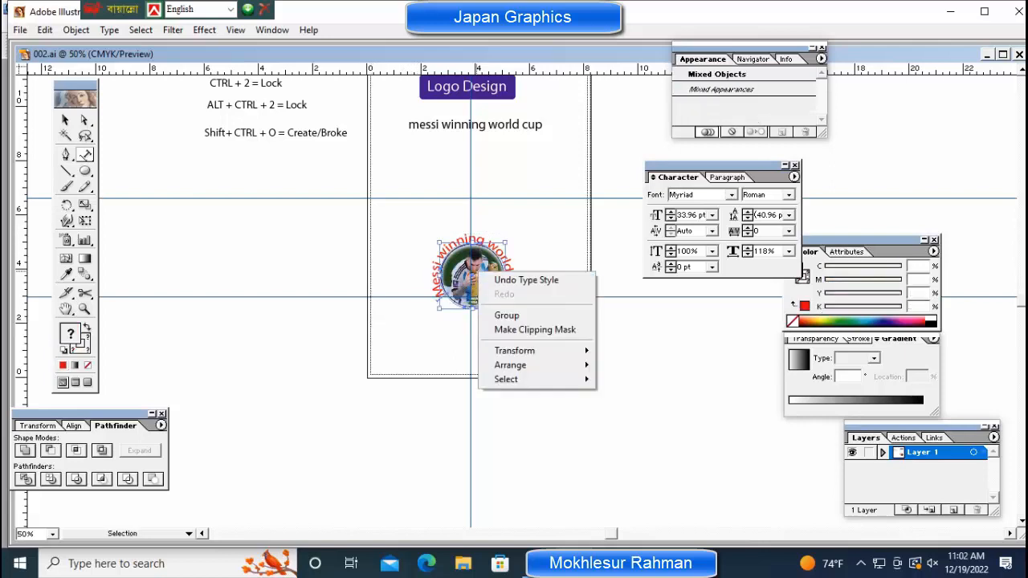
pyautogui.click(505, 314)
pyautogui.hotkey('ctrl', 'shift', 'a')
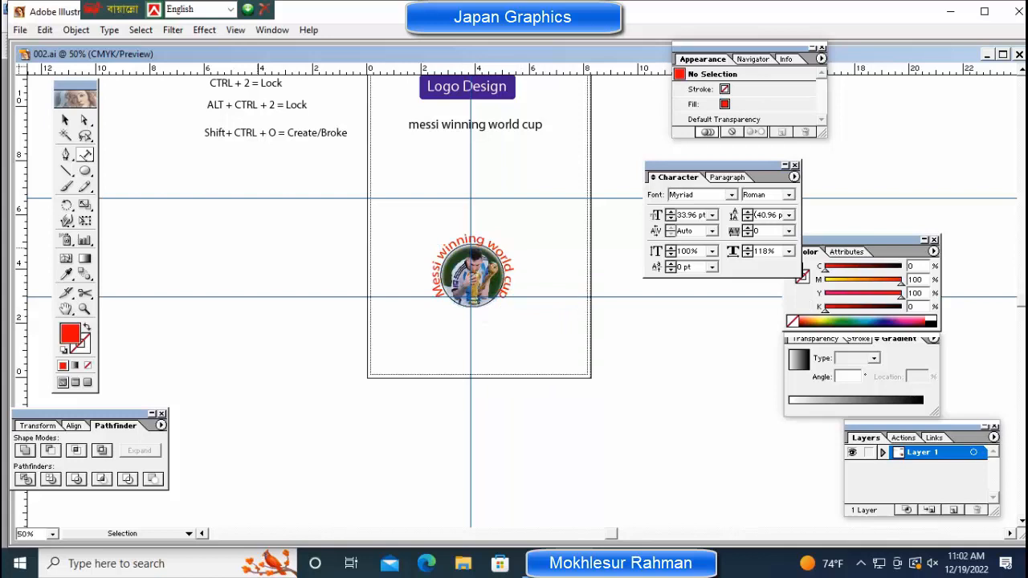
# Unlock the guides and delete all of them together with the stray unpainted circles beside the artboard
pyautogui.rightClick(195, 179)
pyautogui.click(235, 303)
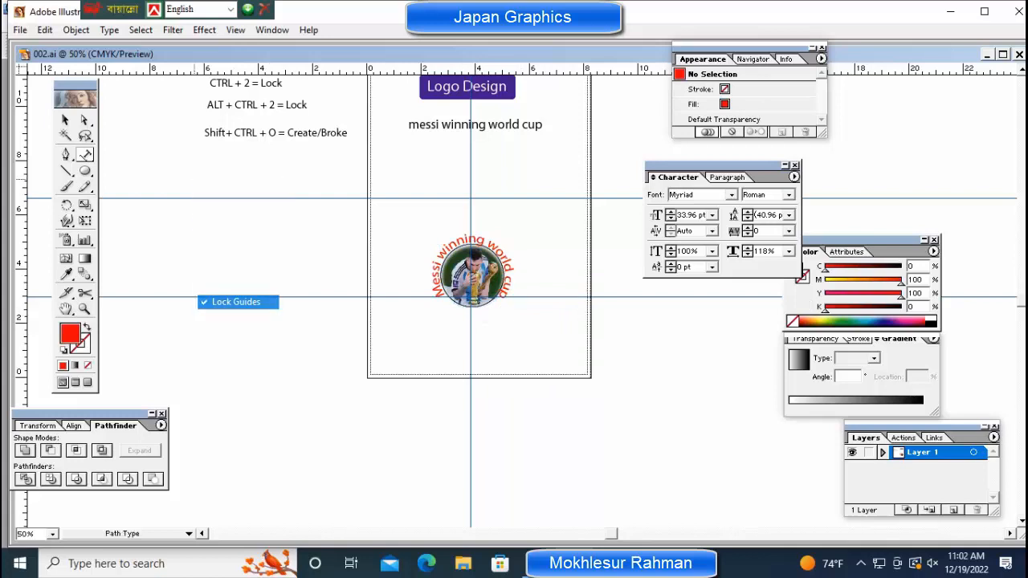
pyautogui.moveTo(196, 163); pyautogui.dragTo(295, 333)
pyautogui.press('Delete')
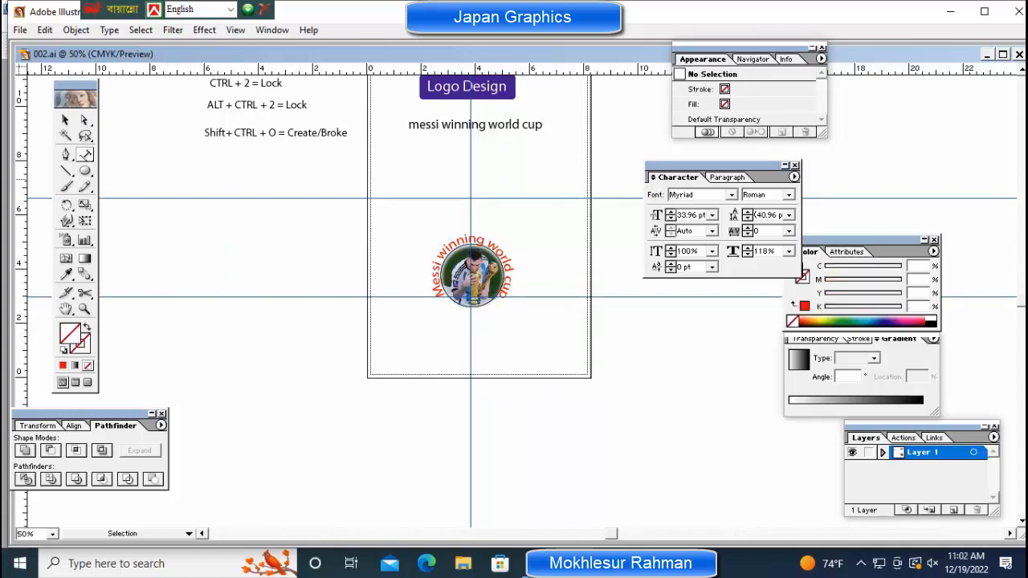
pyautogui.hotkey('ctrl', 'z')
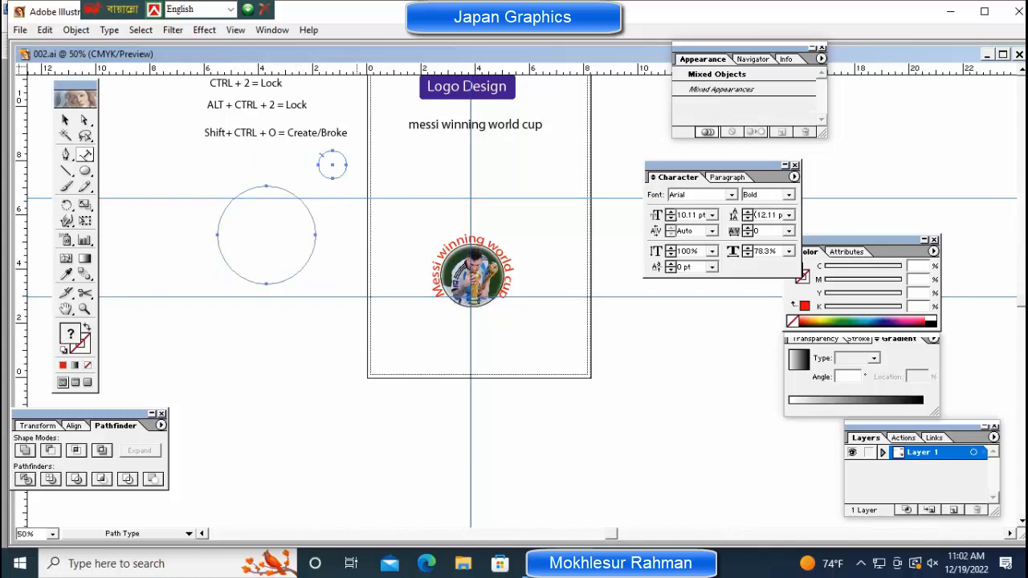
pyautogui.press('Delete')
pyautogui.click(471, 338)
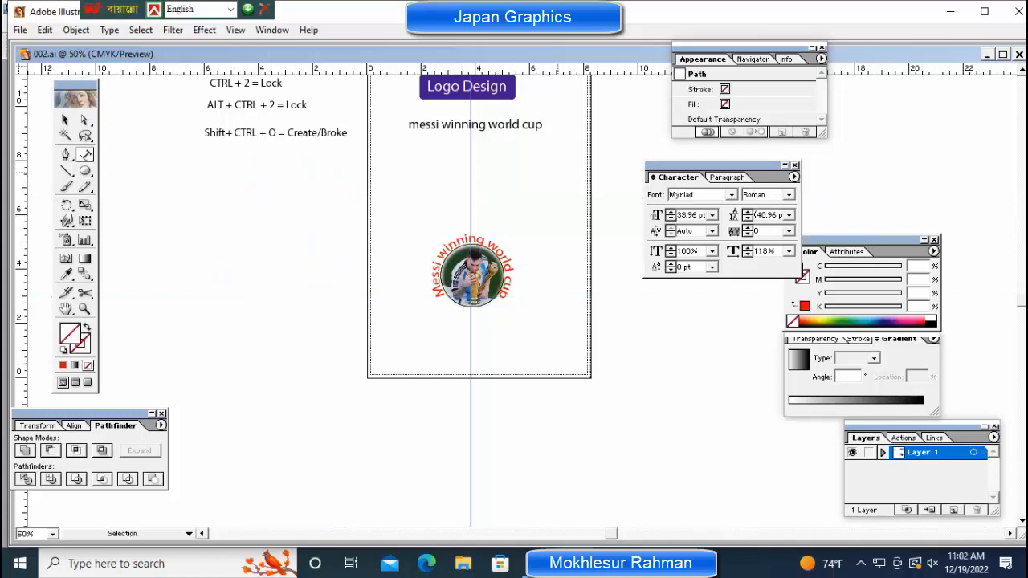
pyautogui.press('Delete')
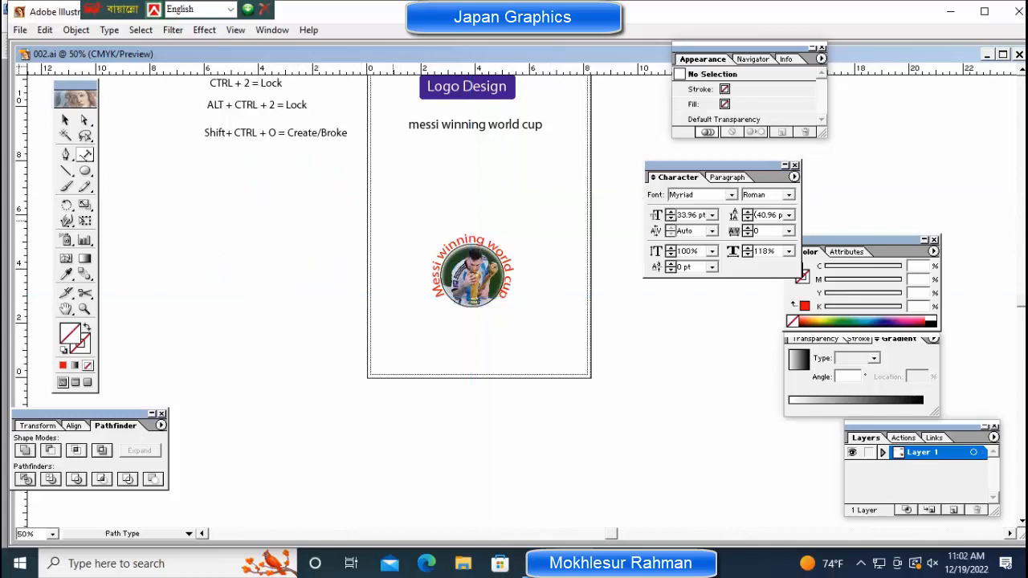
# Try to move the grouped logo up and left on the page
pyautogui.click(473, 272)
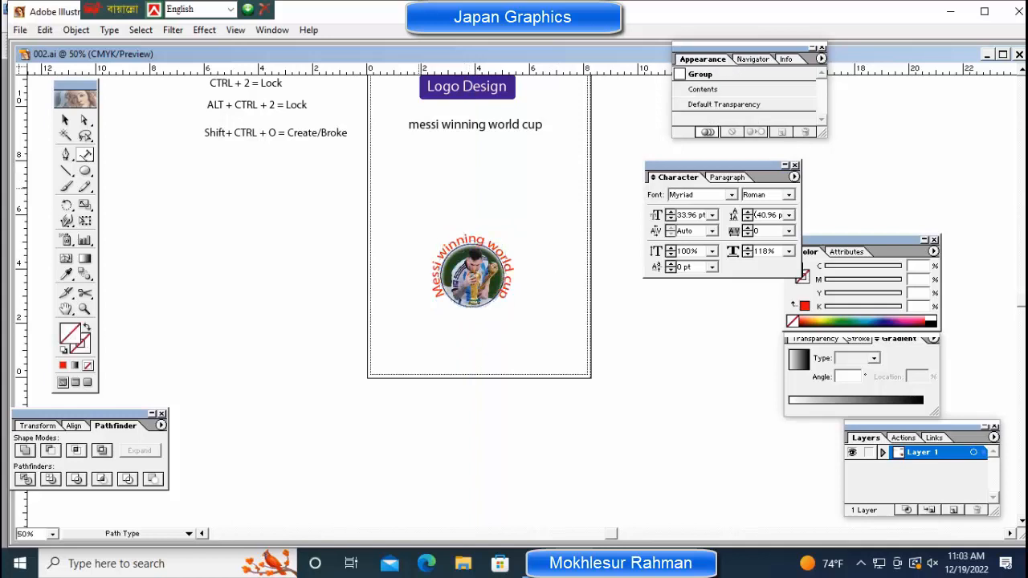
pyautogui.hotkey('ctrl', 'shift', 'a')
pyautogui.click(472, 271)
pyautogui.press('v')
pyautogui.moveTo(472, 272); pyautogui.dragTo(413, 187)
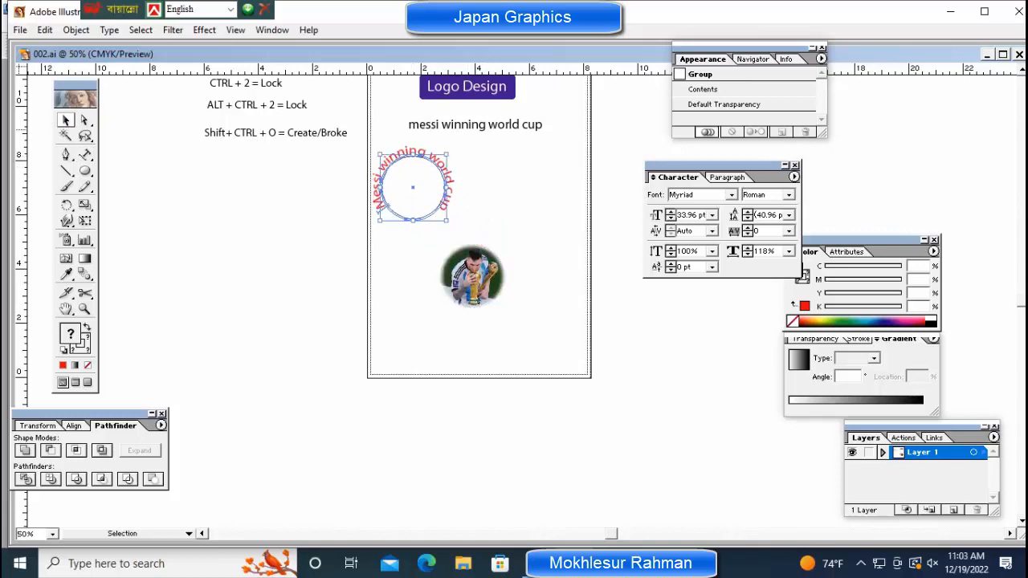
pyautogui.click(408, 125)
pyautogui.hotkey('ctrl', 'z')
pyautogui.hotkey('ctrl', 'shift', 'a')
pyautogui.click(472, 273)
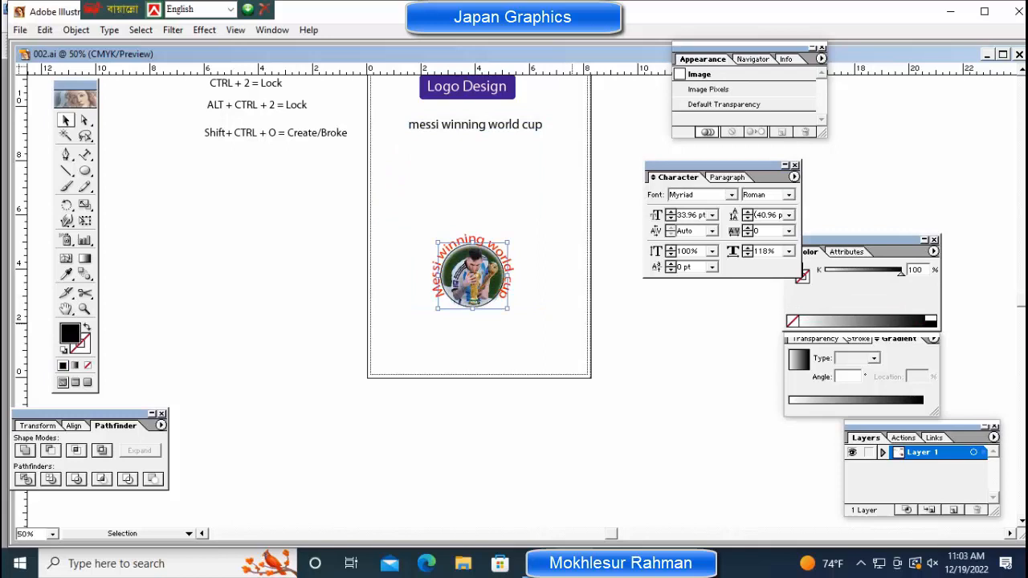
# Move the straight black "messi winning world cup" text line off the page, just above the artboard
pyautogui.click(473, 125)
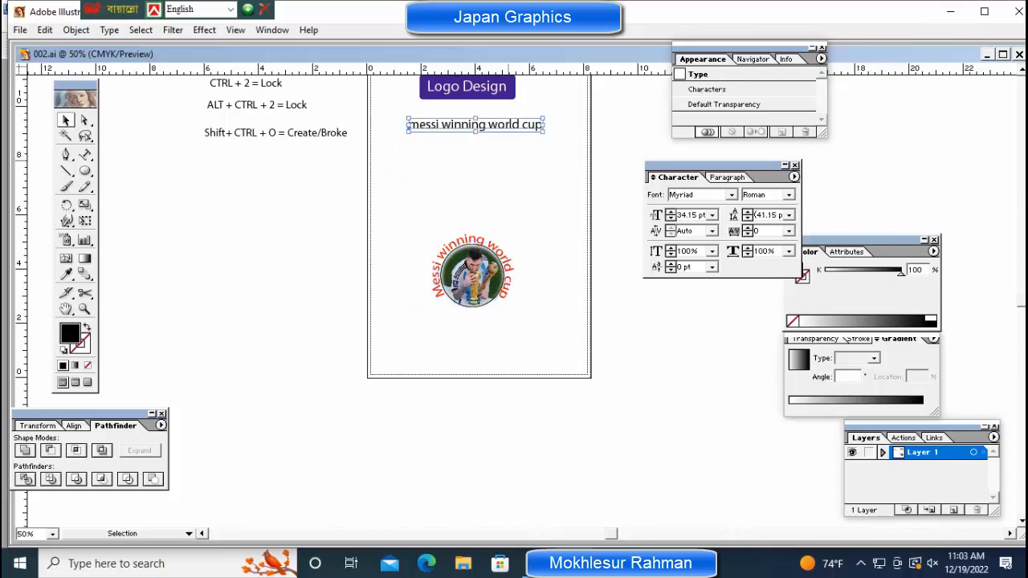
pyautogui.hotkey('ctrl', '-')
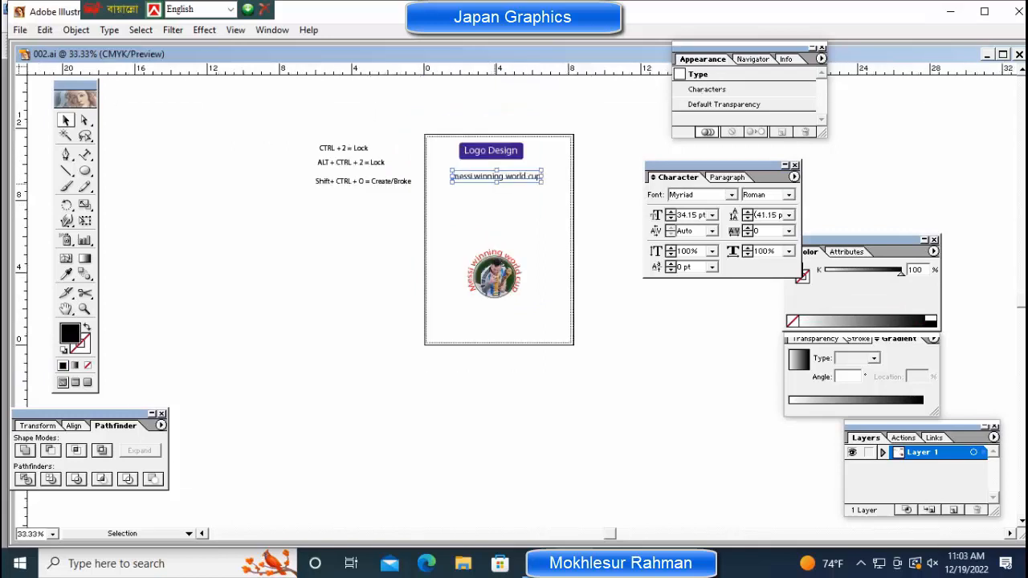
pyautogui.moveTo(495, 212); pyautogui.dragTo(506, 209)
pyautogui.hotkey('ctrl', 'z')
pyautogui.hotkey('ctrl', 'shift', 'a')
pyautogui.click(496, 173)
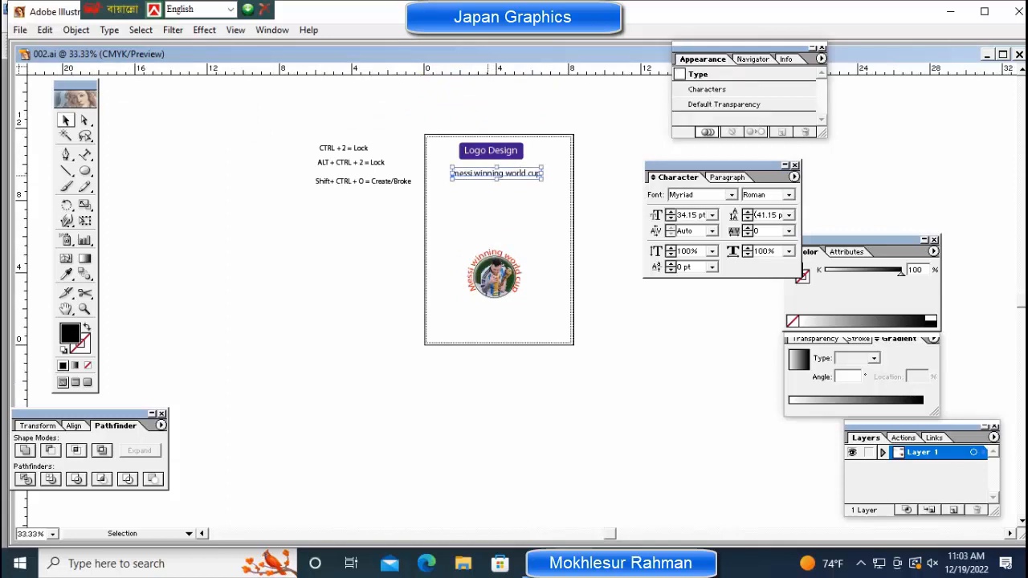
pyautogui.doubleClick(496, 172)
pyautogui.hotkey('ctrl', 'shift', 'a')
pyautogui.press('v')
pyautogui.moveTo(496, 172); pyautogui.dragTo(494, 120)
pyautogui.hotkey('ctrl', 'shift', 'a')
# Group the photo with the curved text and circle, and move the logo beneath the left side of the Logo Design heading
pyautogui.moveTo(428, 230); pyautogui.dragTo(617, 358)
pyautogui.rightClick(496, 265)
pyautogui.click(525, 308)
pyautogui.moveTo(494, 277); pyautogui.dragTo(454, 190)
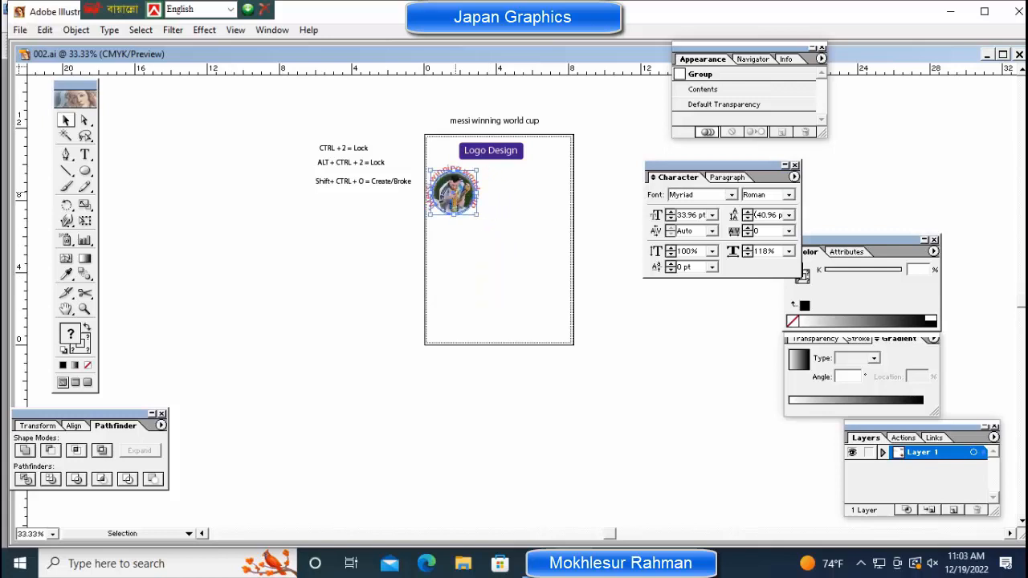
pyautogui.hotkey('ctrl', 'shift', 'a')
# Nudge the logo slightly right and up so it sits inside the page's left margin, just below the heading
pyautogui.hotkey('ctrl', '+')
pyautogui.hotkey('ctrl', '+')
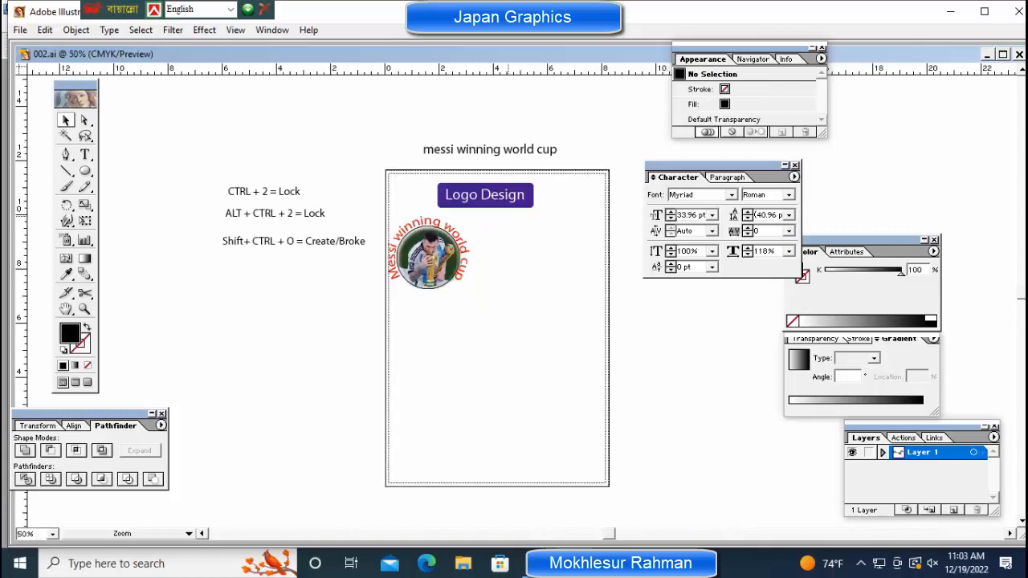
pyautogui.hotkey('ctrl', '+')
pyautogui.moveTo(482, 361); pyautogui.dragTo(321, 361)
pyautogui.click(245, 287)
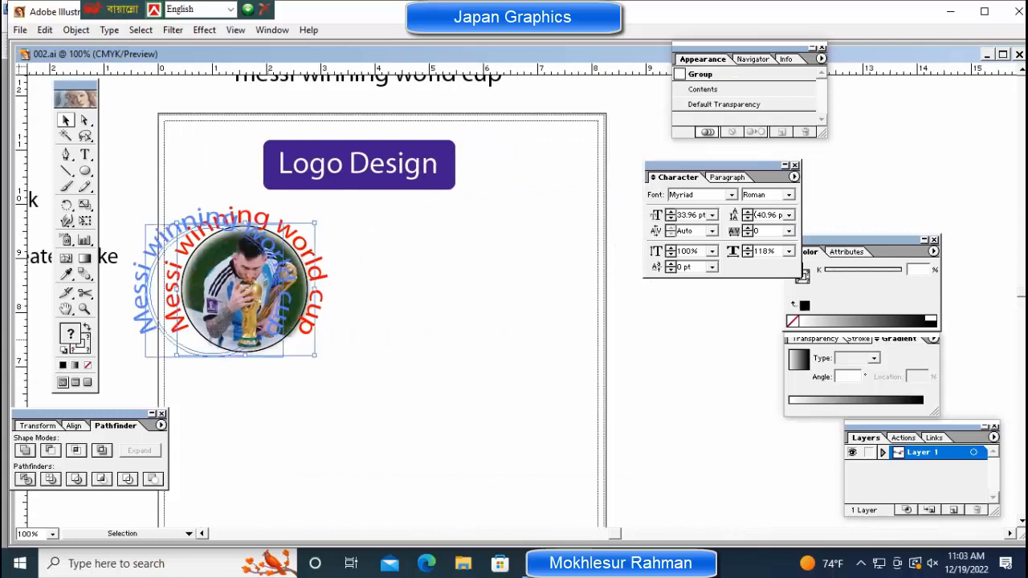
pyautogui.moveTo(245, 287); pyautogui.dragTo(157, 289)
pyautogui.hotkey('ctrl', 'z')
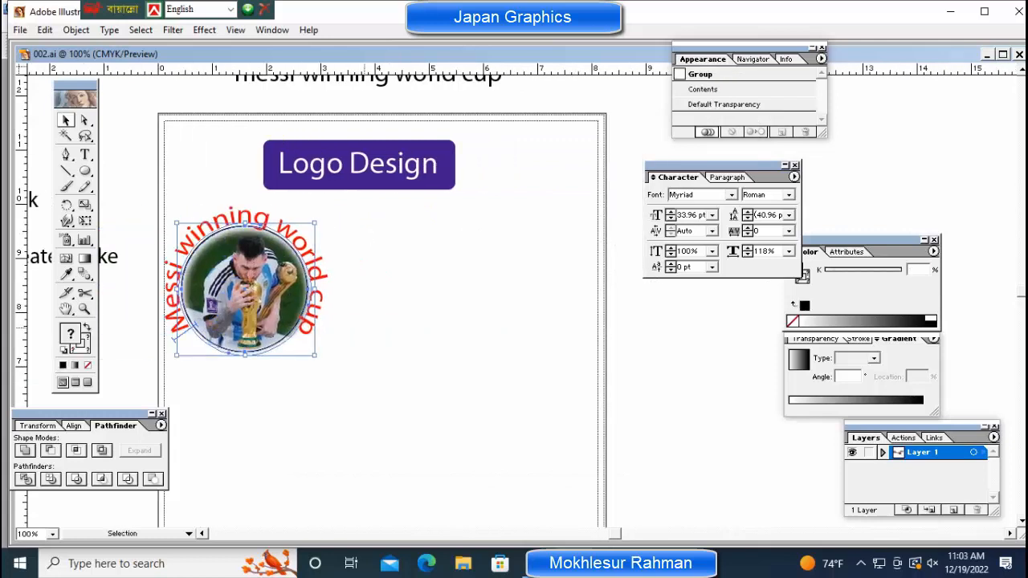
pyautogui.hotkey('shift', 'Right')
pyautogui.hotkey('shift', 'Right')
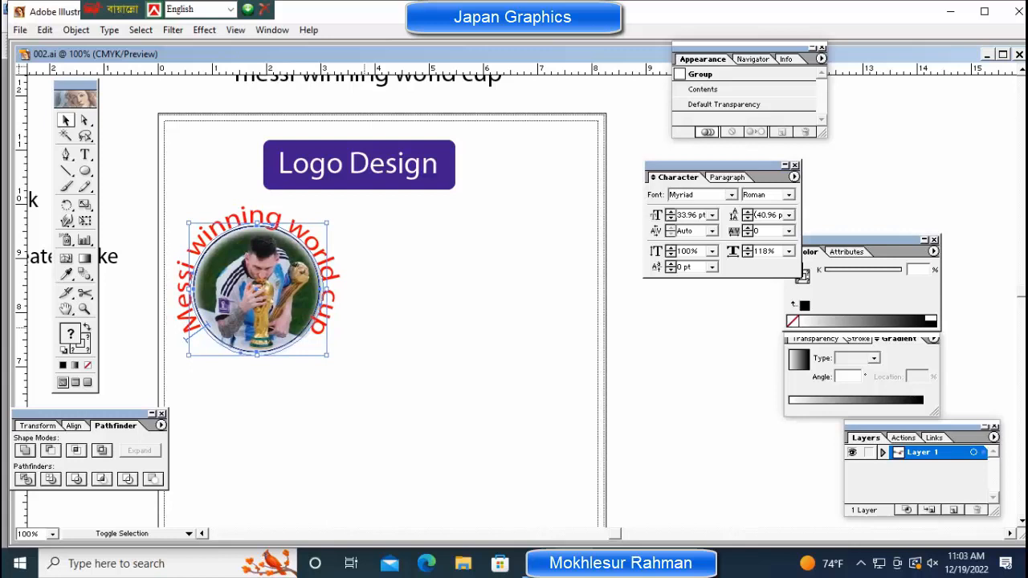
pyautogui.hotkey('shift', 'Left')
pyautogui.hotkey('shift', 'Up')
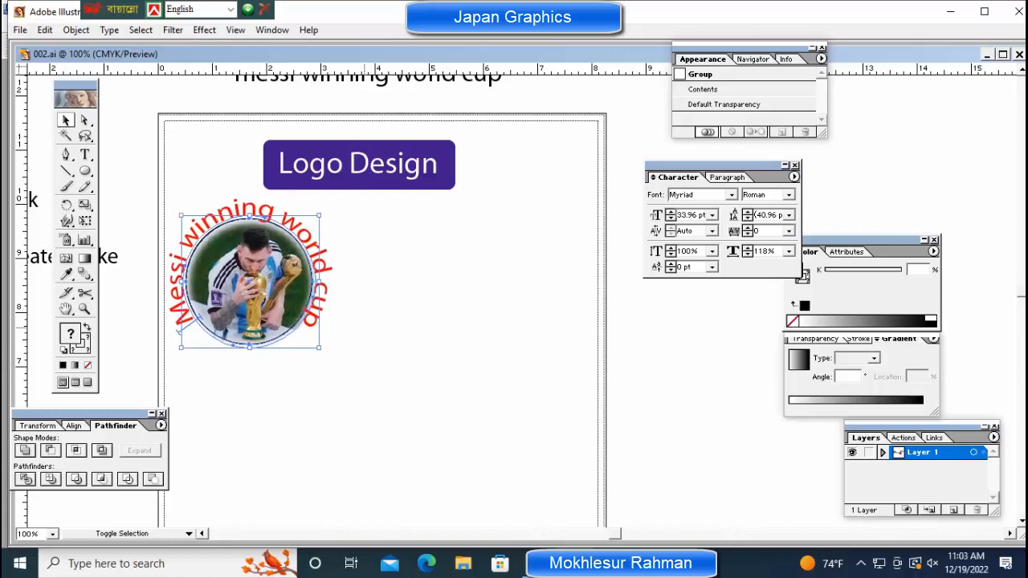
pyautogui.hotkey('ctrl', 'shift', 'a')
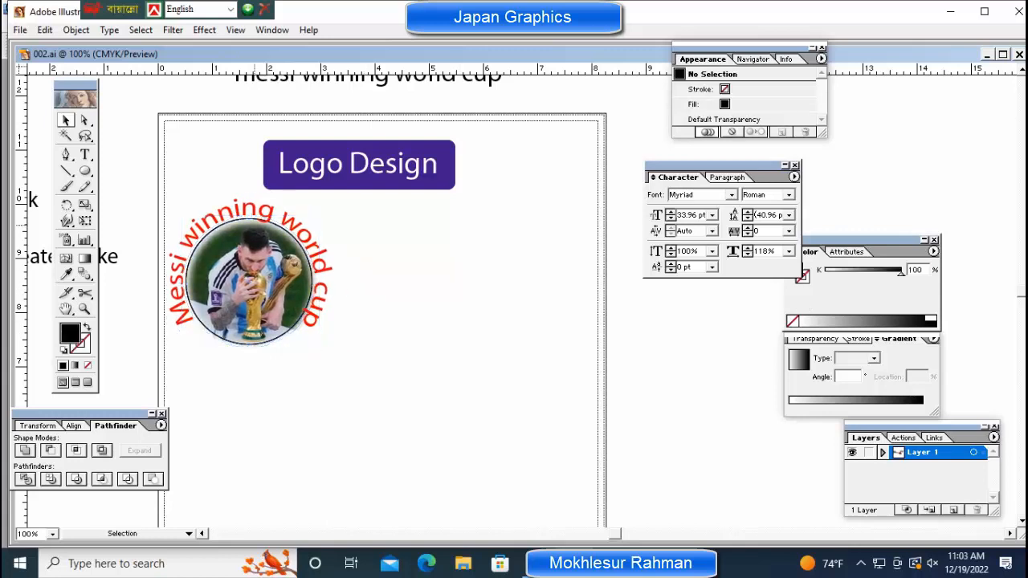
# Place a copy of the logo level with the original on the right side of the page, and ungroup the copy
pyautogui.moveTo(248, 273); pyautogui.dragTo(465, 273)
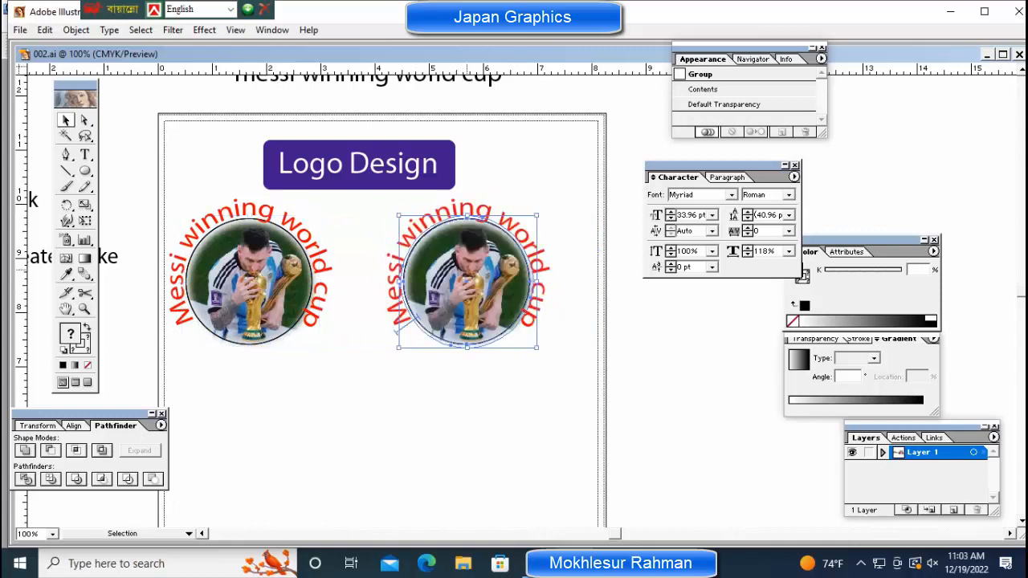
pyautogui.rightClick(477, 268)
pyautogui.click(498, 312)
pyautogui.hotkey('ctrl', 'shift', 'a')
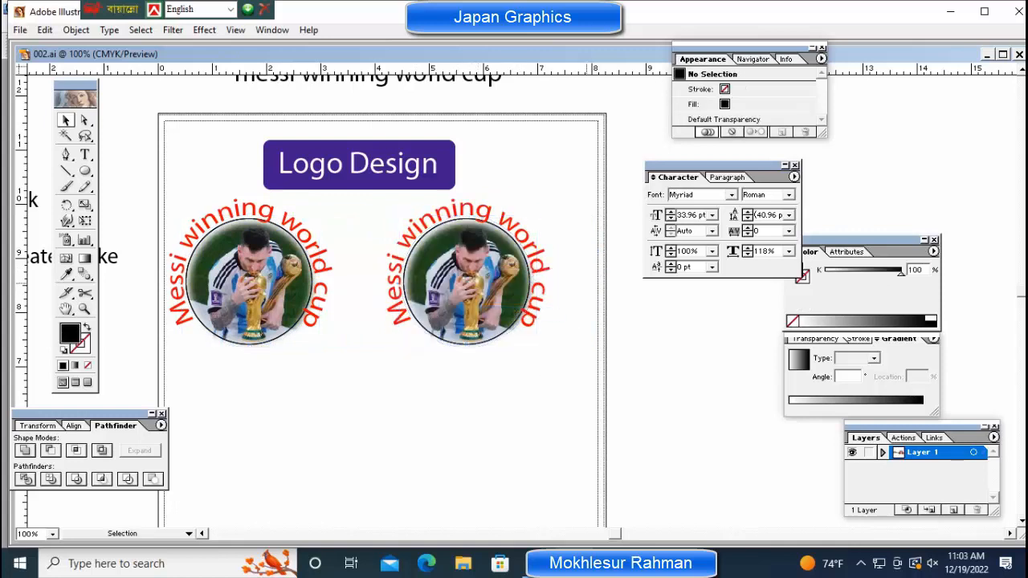
# Recolor the copied logo's curved text dark blue with a fill of C 100, M 100, Y 0, K 0
pyautogui.click(85, 155)
pyautogui.click(85, 155)
pyautogui.click(66, 120)
pyautogui.click(506, 257)
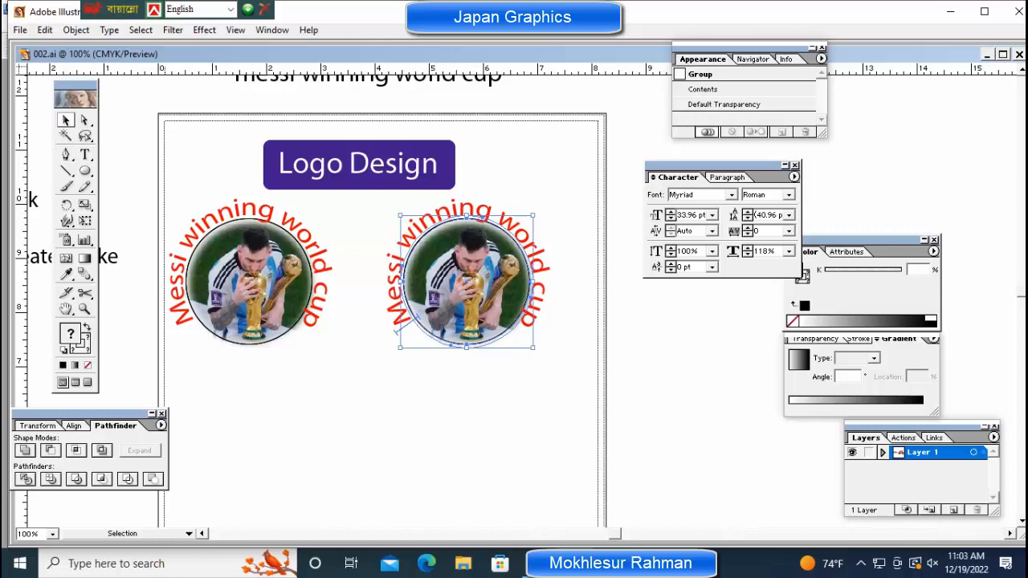
pyautogui.press('t')
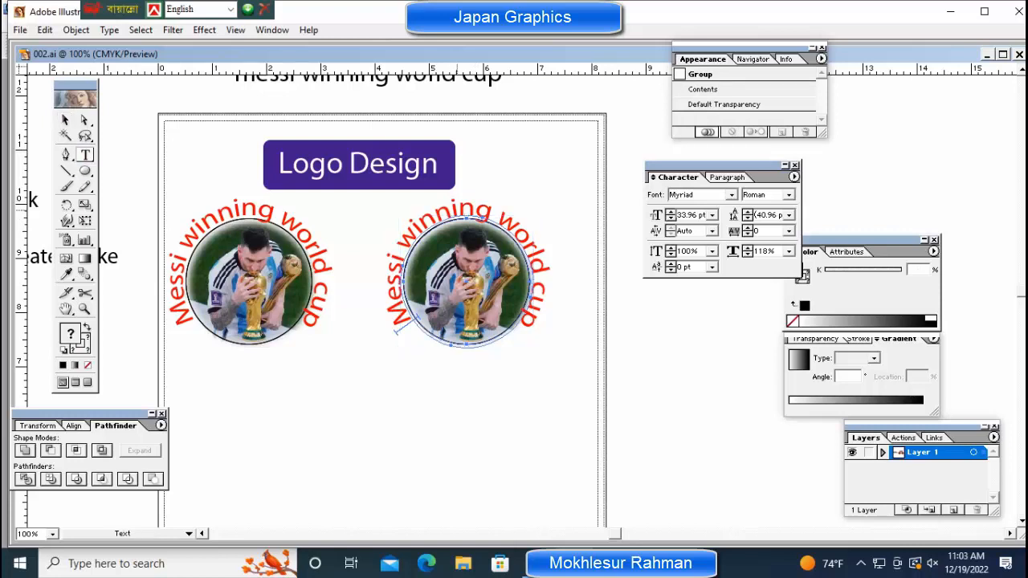
pyautogui.hotkey('ctrl', 'a')
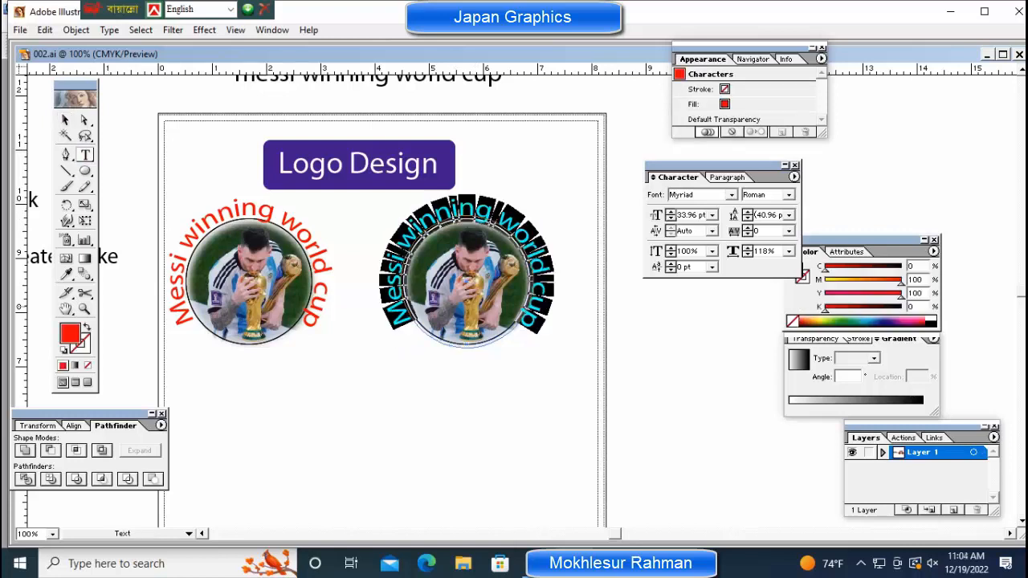
pyautogui.click(913, 266)
pyautogui.write('100')
pyautogui.press('Tab')
pyautogui.press('Tab')
pyautogui.write('0')
pyautogui.press('Tab')
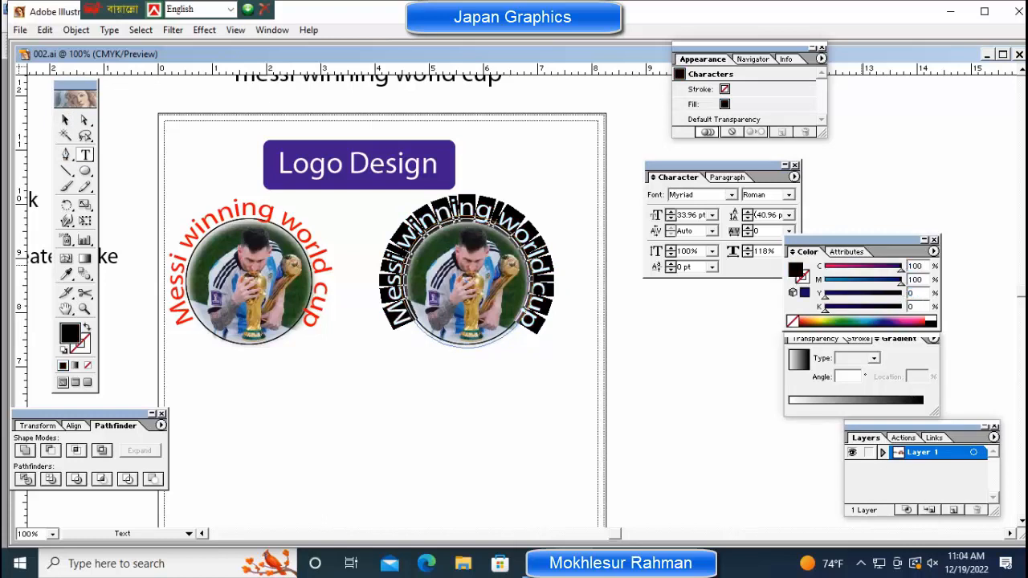
pyautogui.hotkey('ctrl', 'shift', 'a')
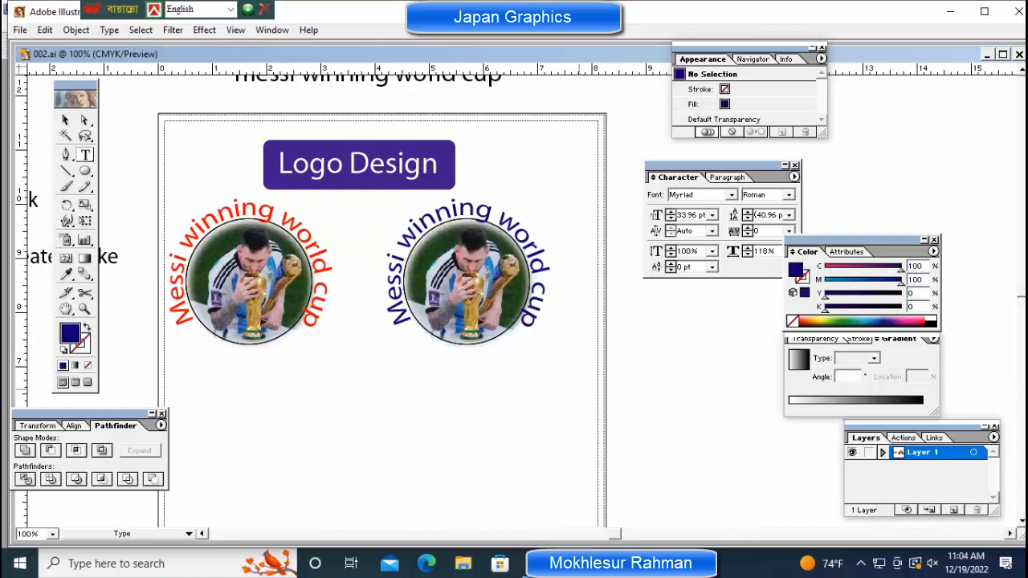
pyautogui.hotkey('ctrl', '-')
pyautogui.hotkey('ctrl', '-')
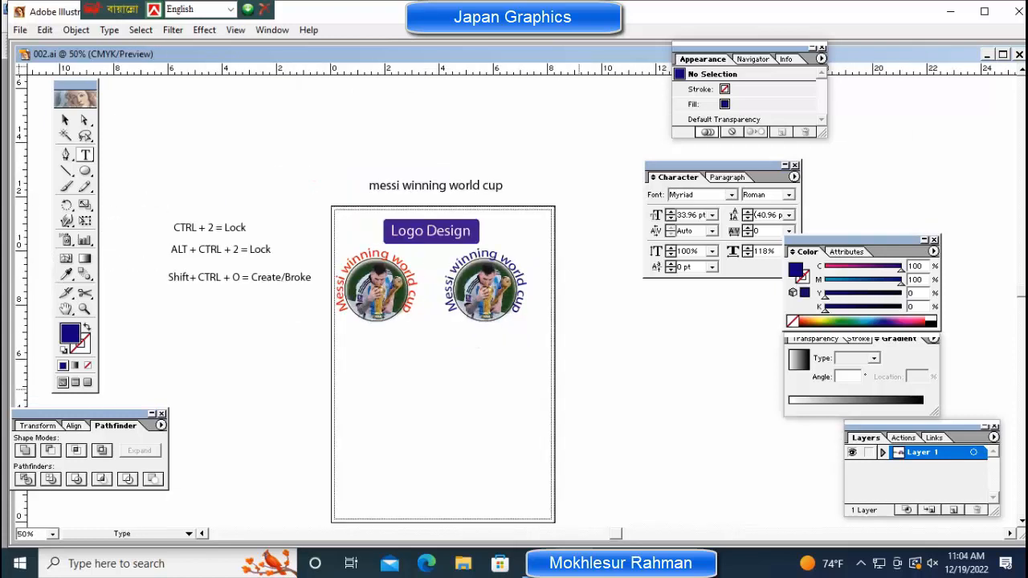
# Copy the logo with the red curved text to the clipboard
pyautogui.hotkey('ctrl', '+')
pyautogui.hotkey('ctrl', '+')
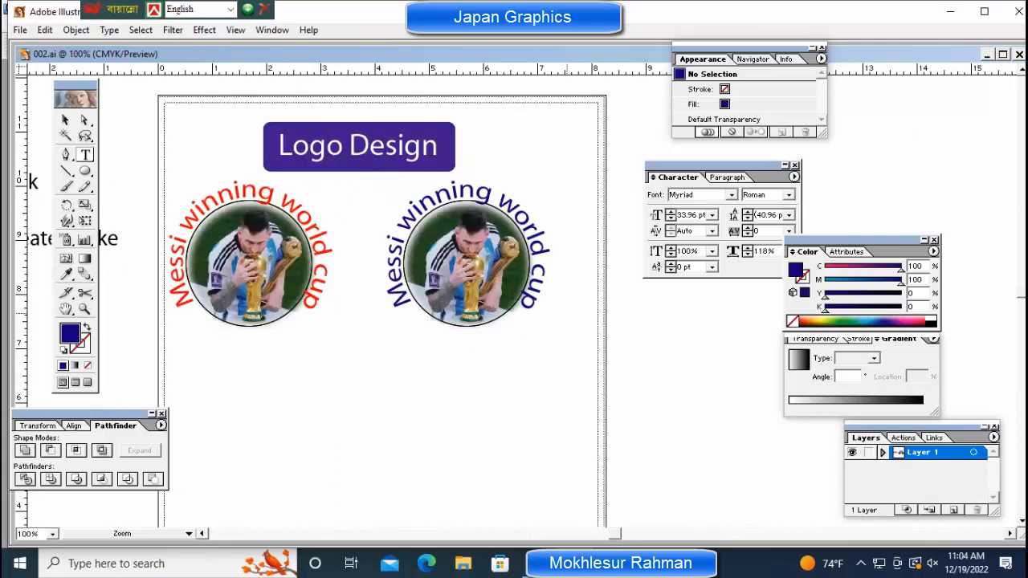
pyautogui.click(244, 265)
pyautogui.rightClick(245, 265)
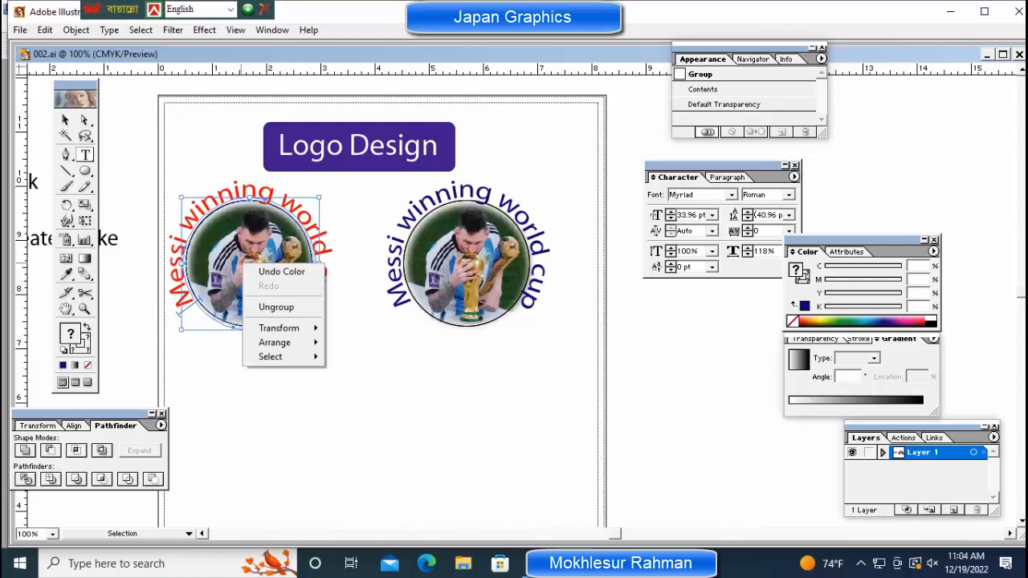
pyautogui.press('Escape')
pyautogui.hotkey('ctrl', 'shift', 'a')
pyautogui.click(181, 197)
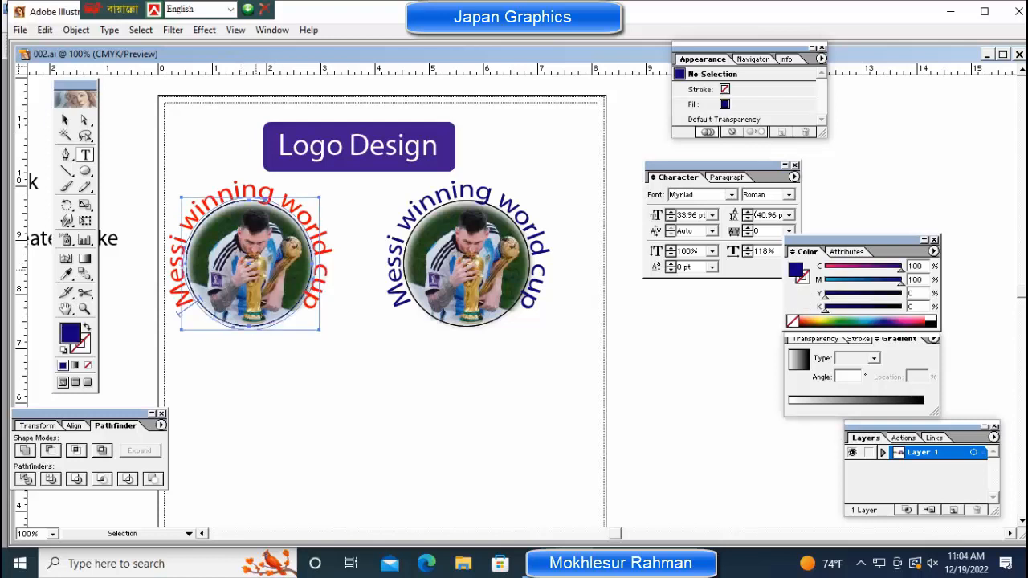
pyautogui.click(45, 29)
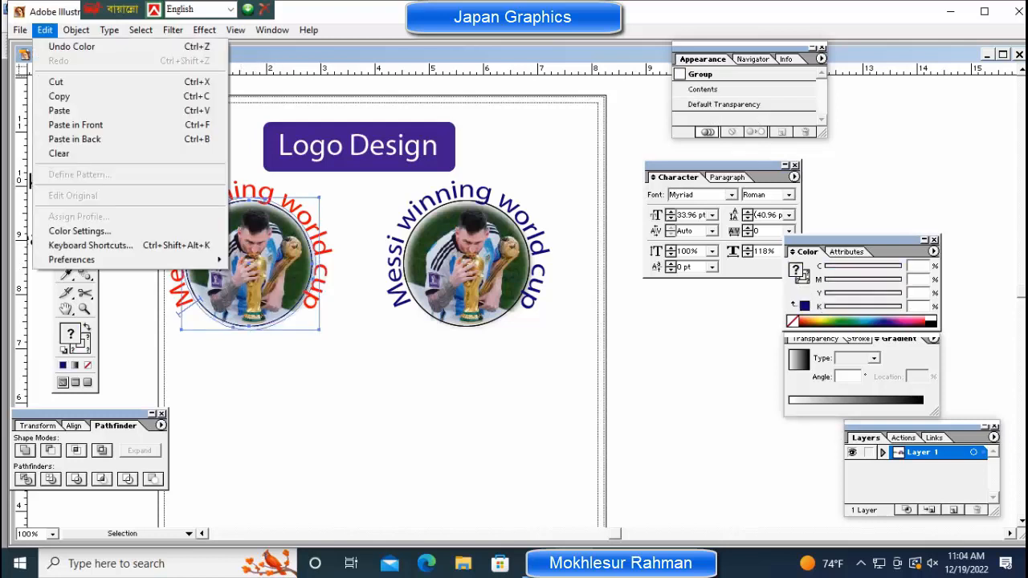
pyautogui.click(58, 96)
pyautogui.hotkey('ctrl', 'shift', 'a')
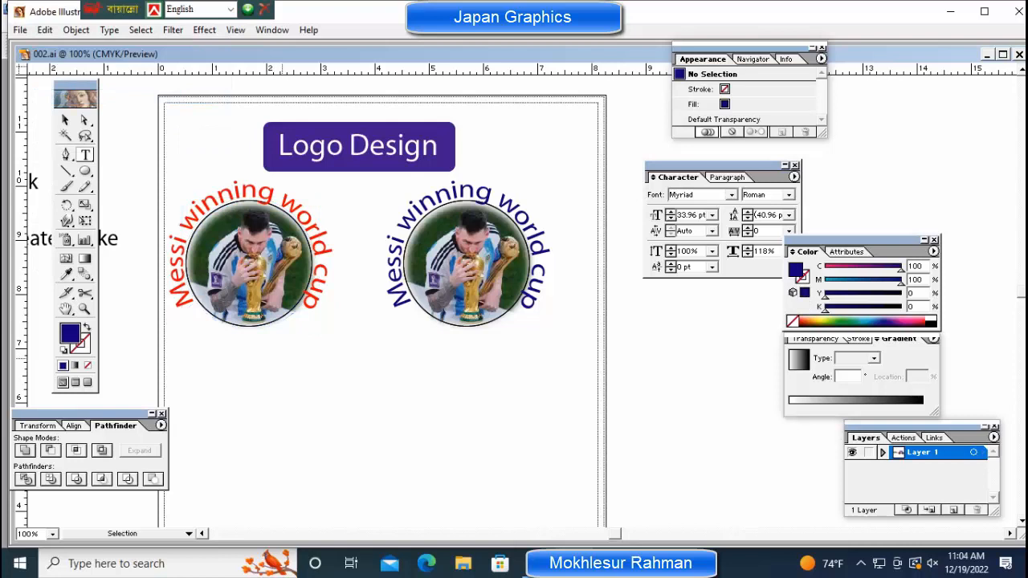
# Paste a copy of the red-text logo and place it directly beneath the original
pyautogui.hotkey('ctrl', '-')
pyautogui.hotkey('ctrl', '-')
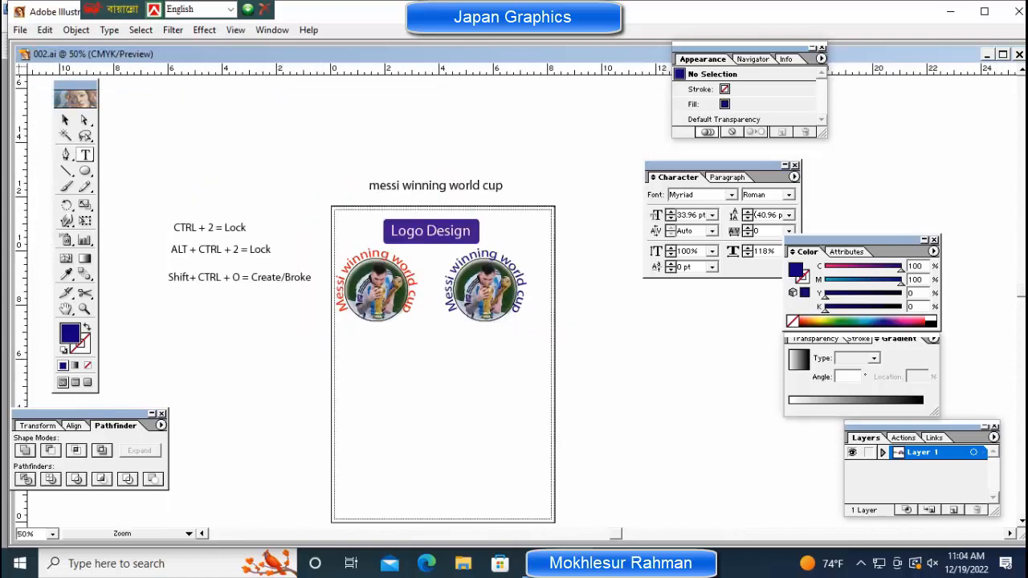
pyautogui.moveTo(442, 362); pyautogui.dragTo(350, 235)
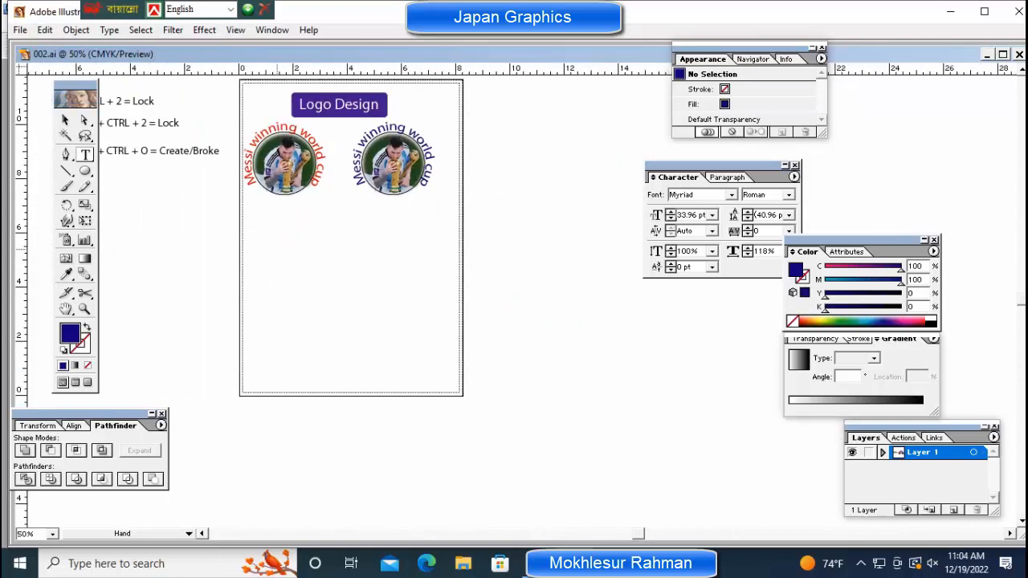
pyautogui.hotkey('alt', 'e')
pyautogui.press('Down')
pyautogui.press('Down')
pyautogui.press('Down')
pyautogui.press('Down')
pyautogui.press('Return')
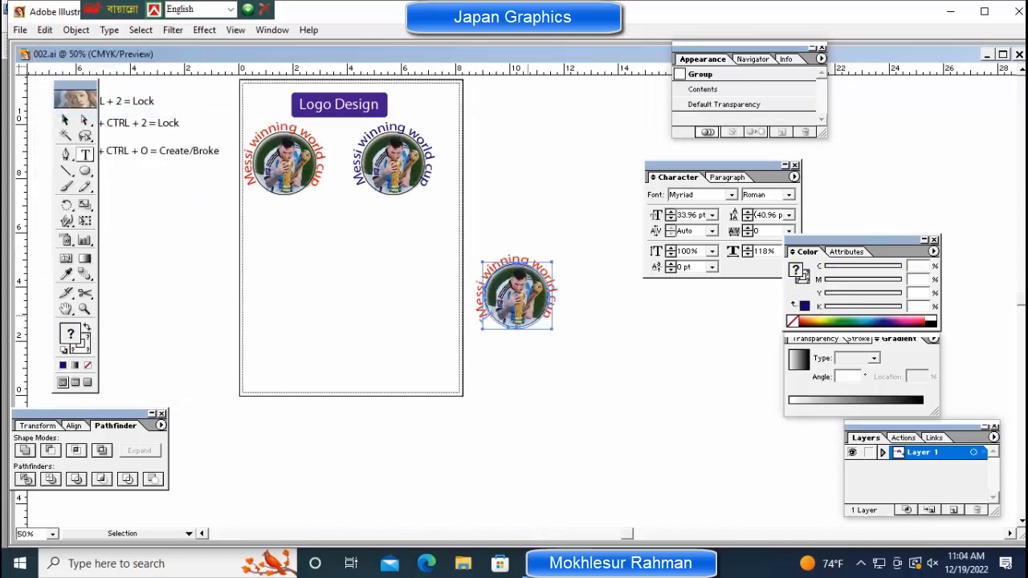
pyautogui.moveTo(516, 294); pyautogui.dragTo(284, 245)
pyautogui.hotkey('ctrl', 'shift', 'a')
# Ungroup the new logo copy beneath the red-text original
pyautogui.hotkey('ctrl', '+')
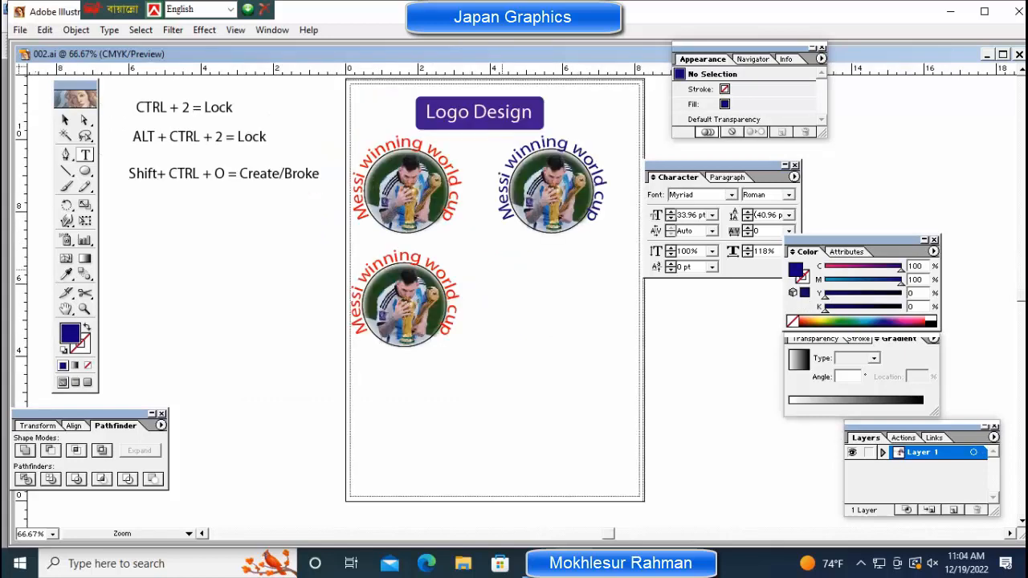
pyautogui.keyDown('ctrl'); pyautogui.click(507, 272); pyautogui.keyUp('ctrl')
pyautogui.moveTo(513, 309); pyautogui.dragTo(402, 231)
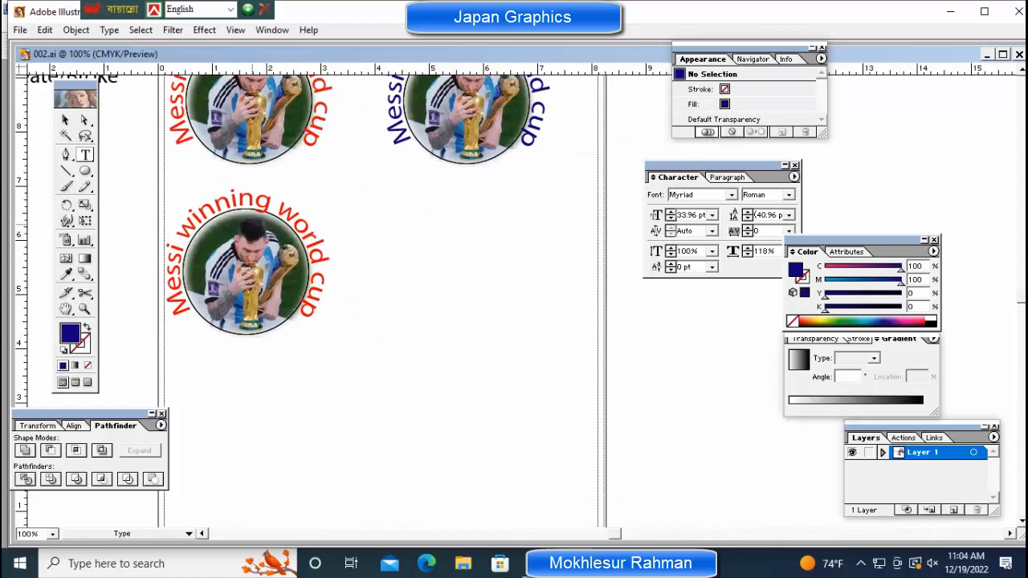
pyautogui.click(235, 208)
pyautogui.rightClick(235, 209)
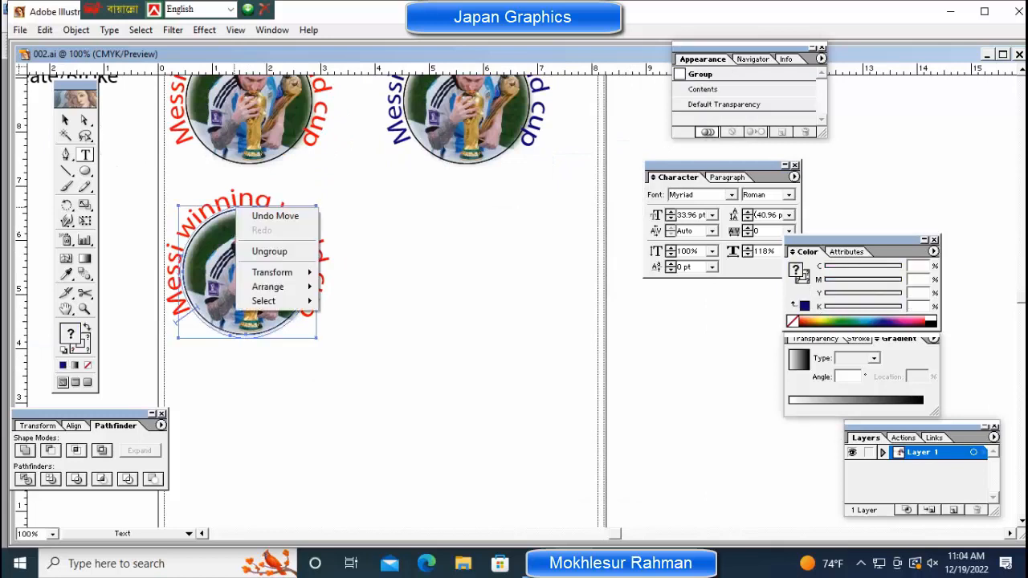
pyautogui.click(269, 251)
pyautogui.hotkey('ctrl', 'shift', 'a')
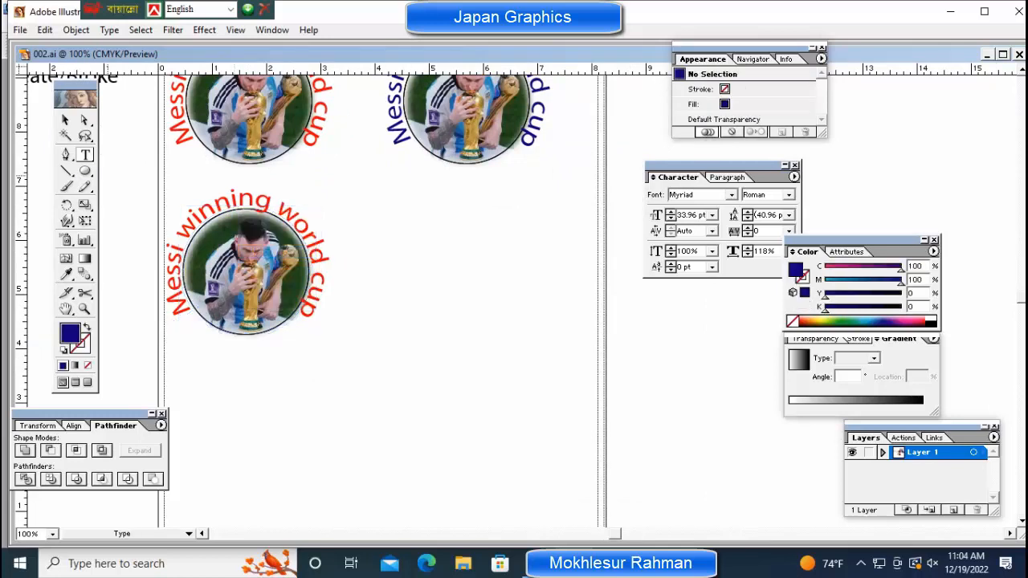
# Recolor the lower logo's curved text green with a fill of C 100, M 0, Y 100, K 0
pyautogui.click(65, 119)
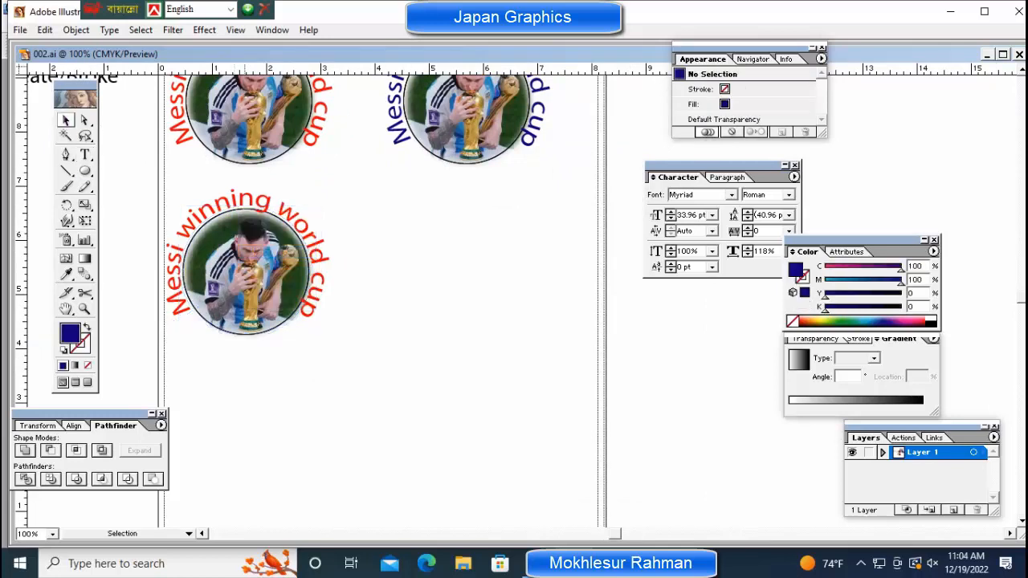
pyautogui.click(175, 318)
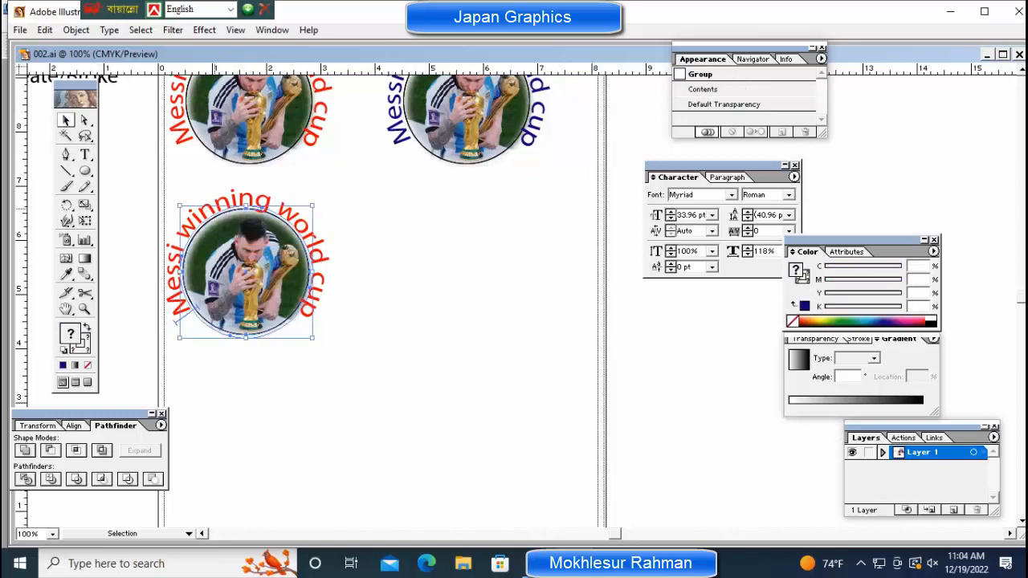
pyautogui.doubleClick(216, 205)
pyautogui.hotkey('ctrl', 'a')
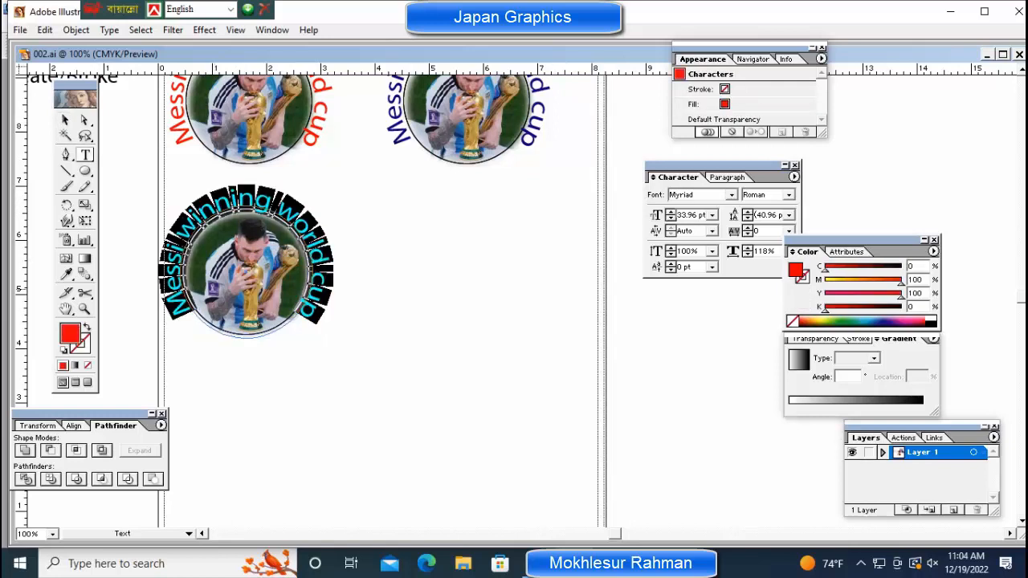
pyautogui.click(920, 280)
pyautogui.press('Tab')
pyautogui.write('0')
pyautogui.press('Return')
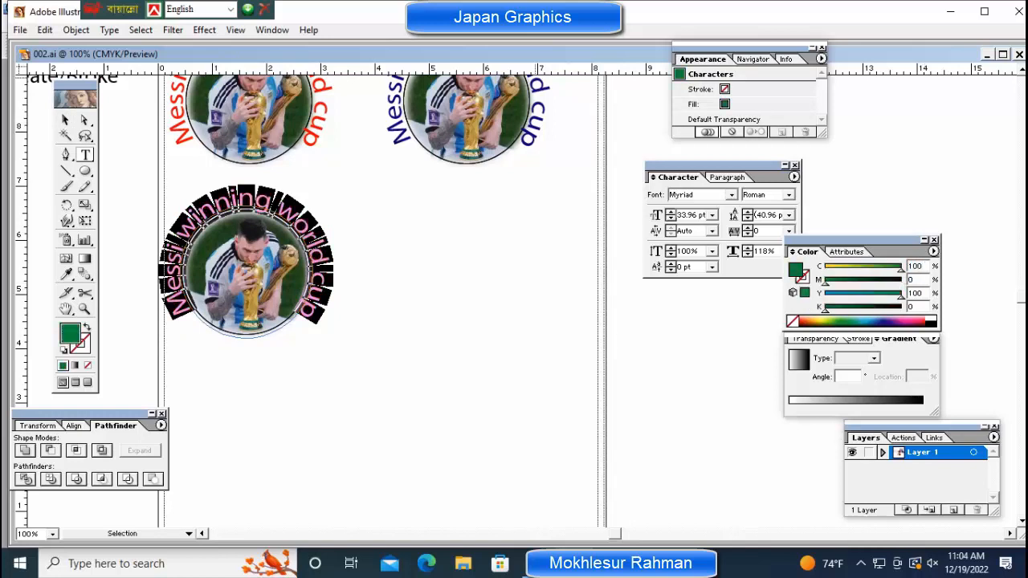
pyautogui.keyDown('ctrl'); pyautogui.click(387, 298); pyautogui.keyUp('ctrl')
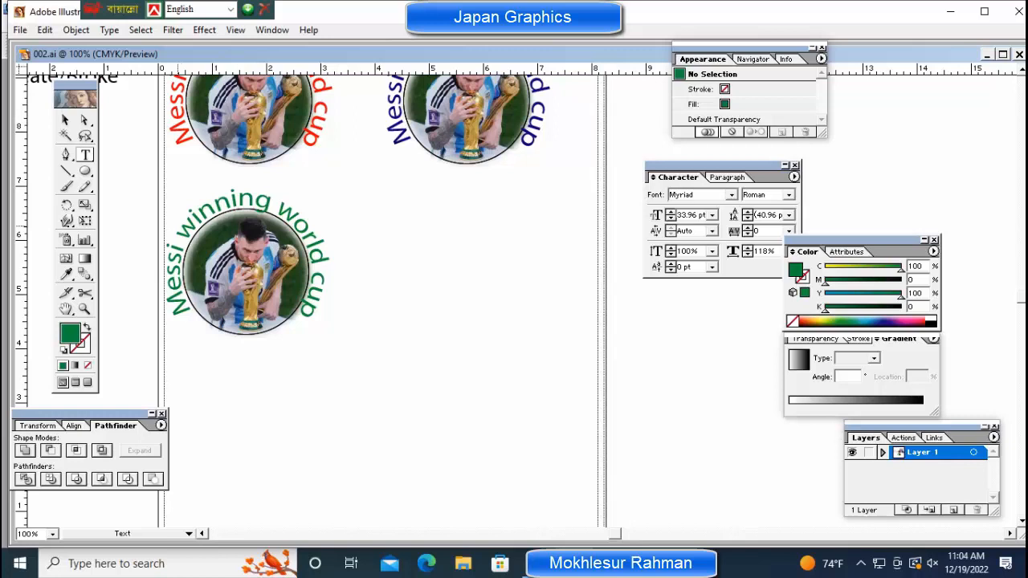
# Change the font of the green curved text to Myanmar Text Regular
pyautogui.tripleClick(233, 201)
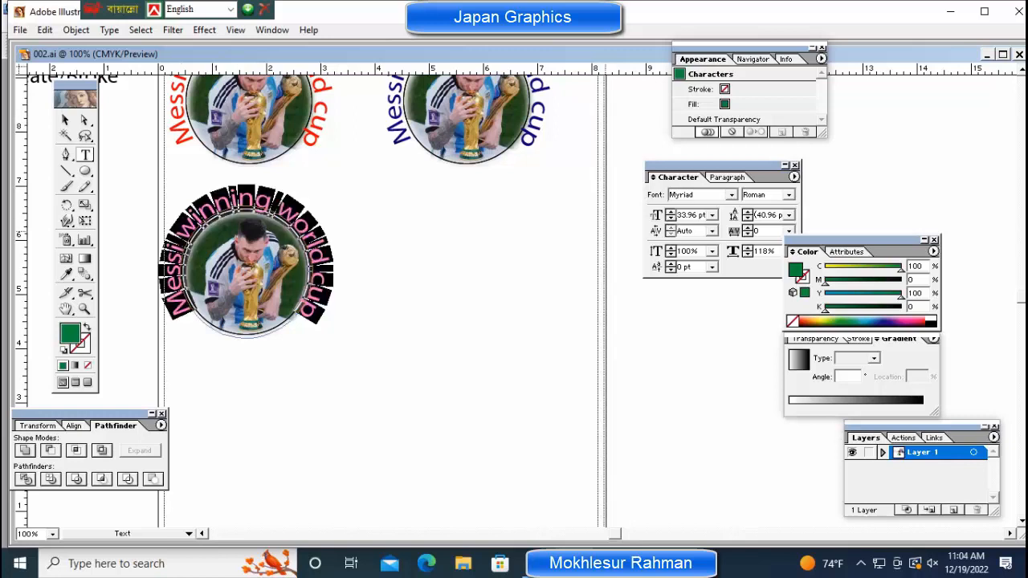
pyautogui.click(691, 194)
pyautogui.press('Down')
pyautogui.press('Down')
pyautogui.press('Up')
pyautogui.press('Up')
pyautogui.press('Up')
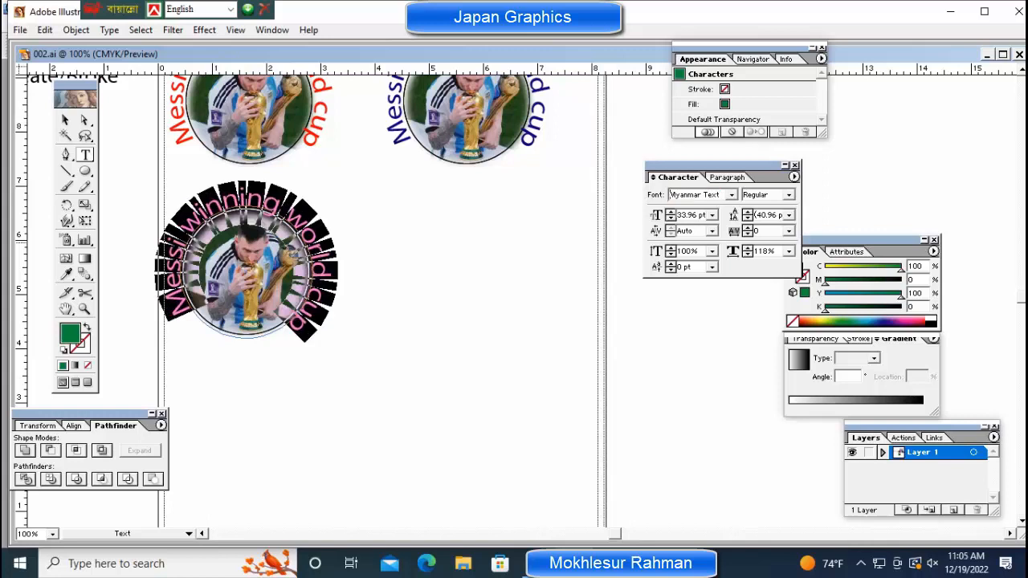
pyautogui.hotkey('ctrl', 'shift', 'a')
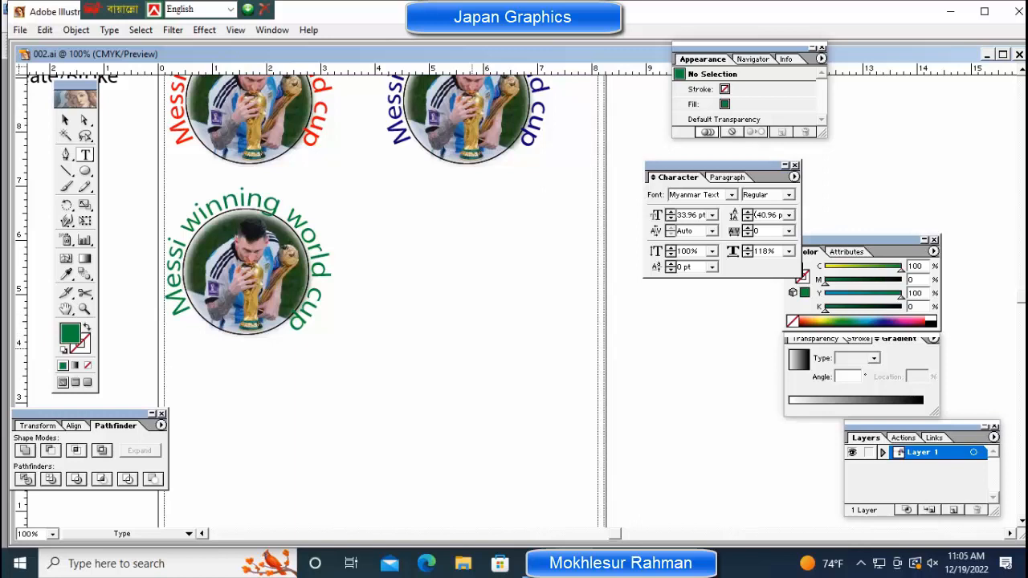
# Try to enlarge the green-text logo slightly around its center
pyautogui.keyDown('ctrl'); pyautogui.click(171, 325); pyautogui.keyUp('ctrl')
pyautogui.keyDown('shift'); pyautogui.click(172, 324); pyautogui.keyUp('shift')
pyautogui.keyDown('shift'); pyautogui.click(172, 326); pyautogui.keyUp('shift')
pyautogui.keyDown('shift'); pyautogui.click(172, 325); pyautogui.keyUp('shift')
pyautogui.keyDown('shift'); pyautogui.click(172, 324); pyautogui.keyUp('shift')
pyautogui.keyDown('shift'); pyautogui.click(172, 325); pyautogui.keyUp('shift')
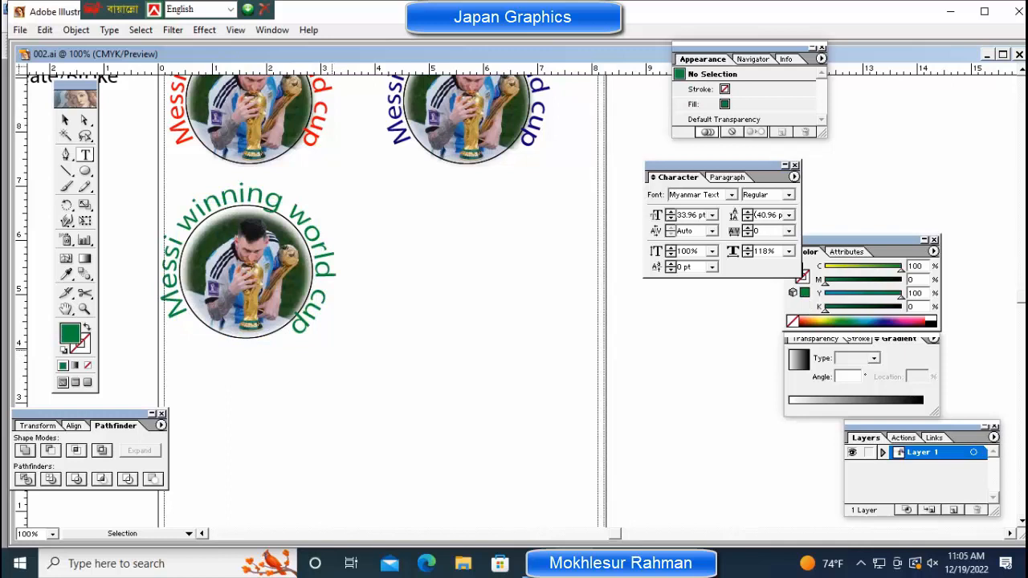
pyautogui.keyDown('shift'); pyautogui.click(172, 325); pyautogui.keyUp('shift')
pyautogui.keyDown('shift'); pyautogui.click(172, 324); pyautogui.keyUp('shift')
pyautogui.press('t')
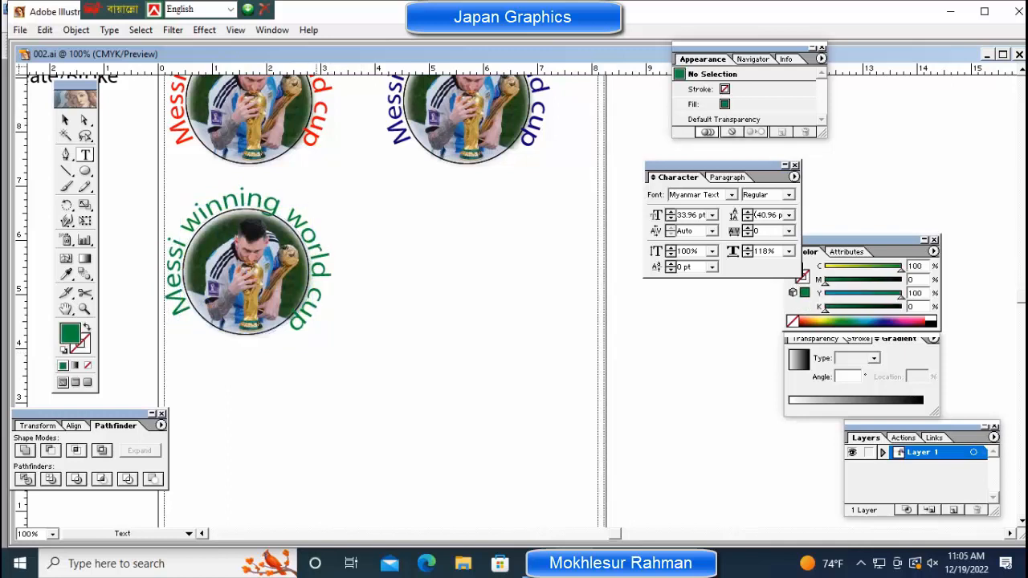
# Rotate the green-text logo slightly counterclockwise to balance the curved text around the photo
pyautogui.keyDown('ctrl'); pyautogui.click(172, 324); pyautogui.keyUp('ctrl')
pyautogui.moveTo(172, 325); pyautogui.dragTo(173, 328)
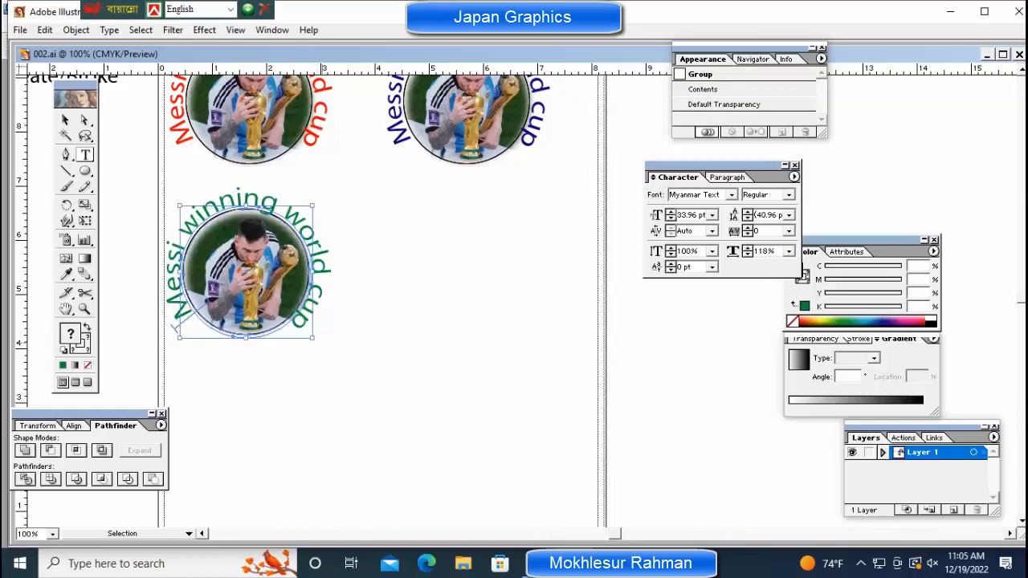
pyautogui.hotkey('ctrl', 'shift', 'a')
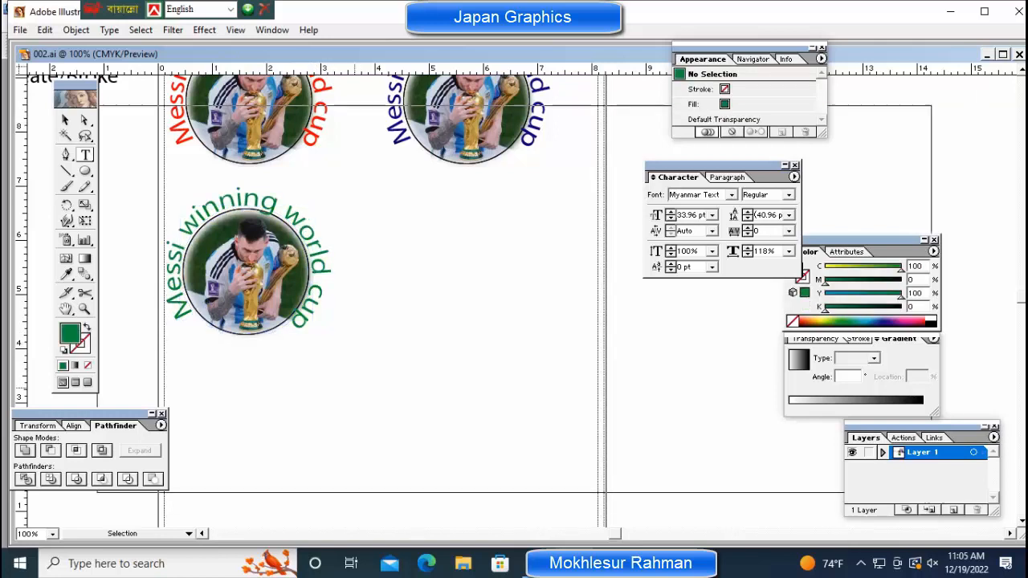
# Paste another copy of the red-text logo and place it beneath the blue-text logo, level with the green one
pyautogui.hotkey('ctrl', '-')
pyautogui.hotkey('ctrl', '-')
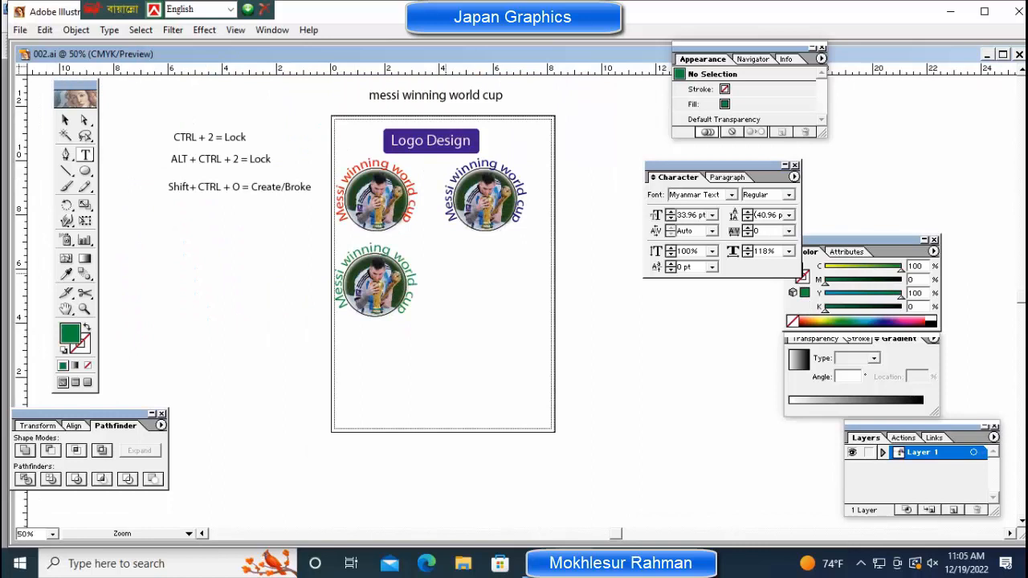
pyautogui.hotkey('ctrl', '+')
pyautogui.hscroll(5, 442, 289)
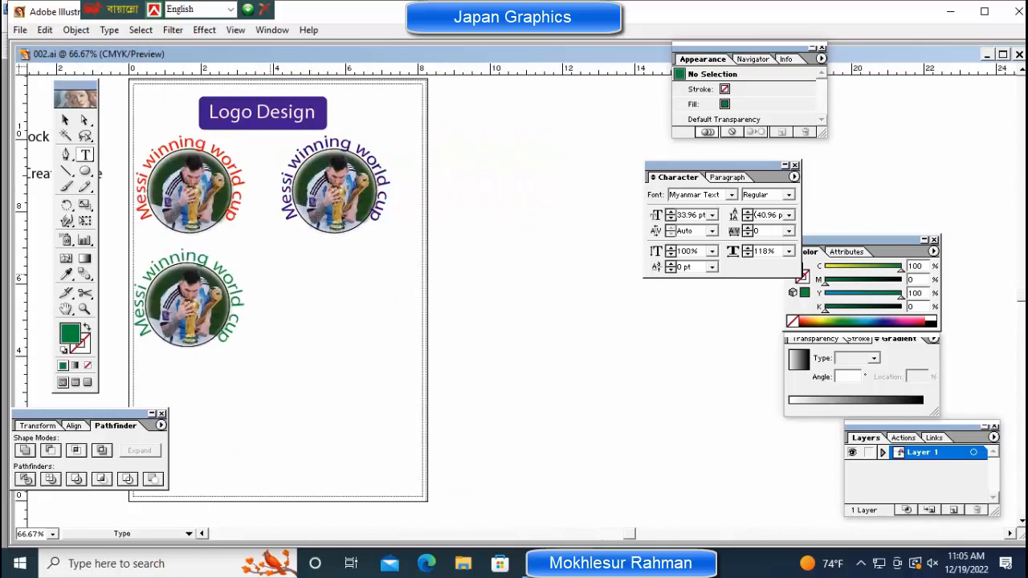
pyautogui.click(44, 30)
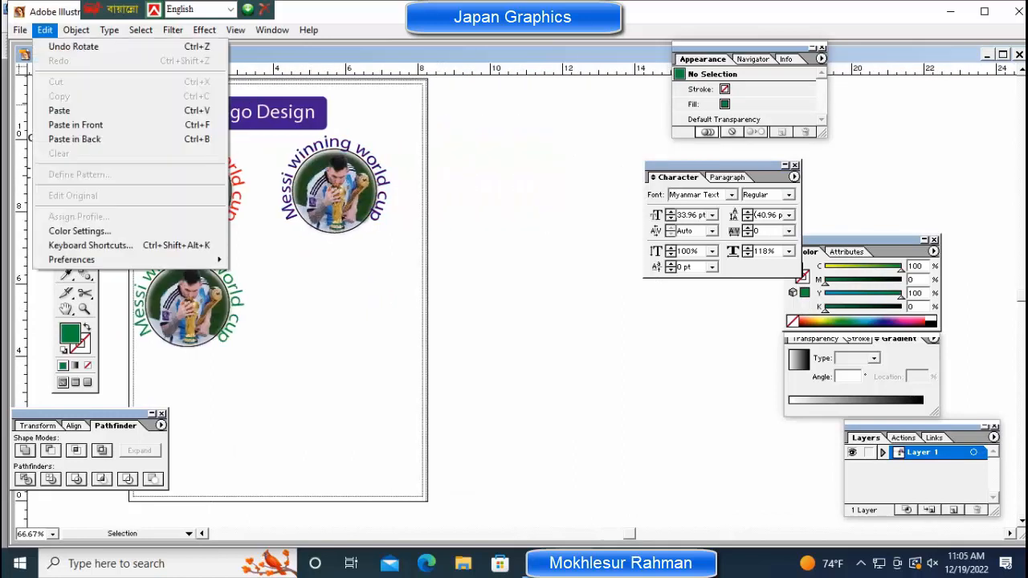
pyautogui.click(58, 110)
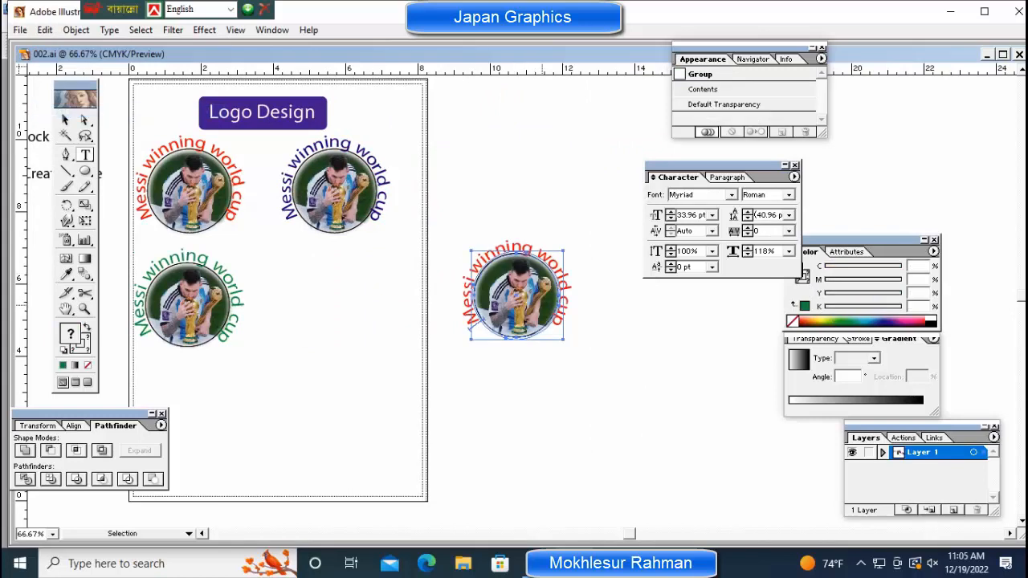
pyautogui.moveTo(516, 293); pyautogui.dragTo(334, 299)
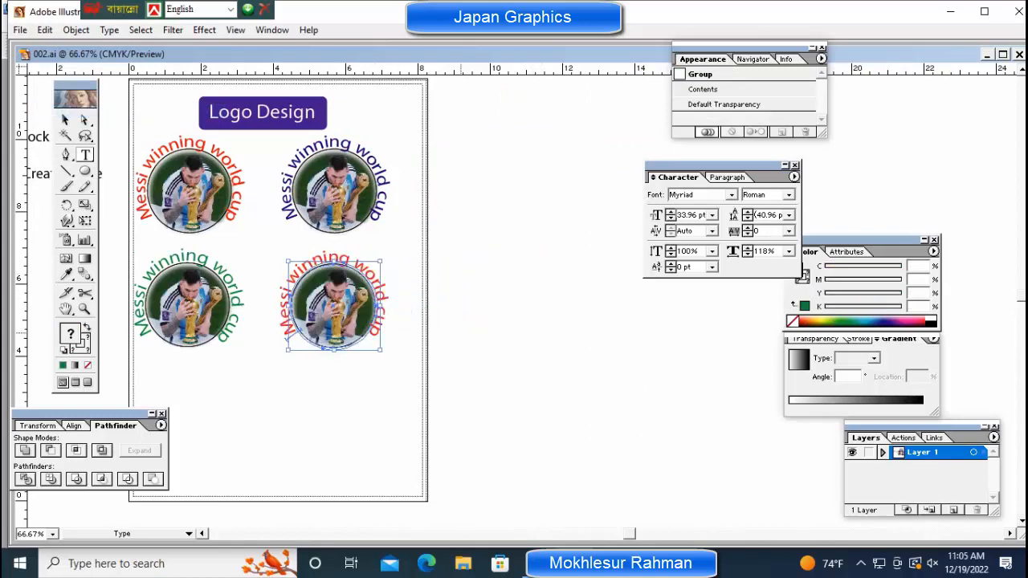
pyautogui.hotkey('ctrl', 'shift', 'a')
# Save the document in the logo folder as messi in Illustrator 10 format, keeping the default format options
pyautogui.click(20, 30)
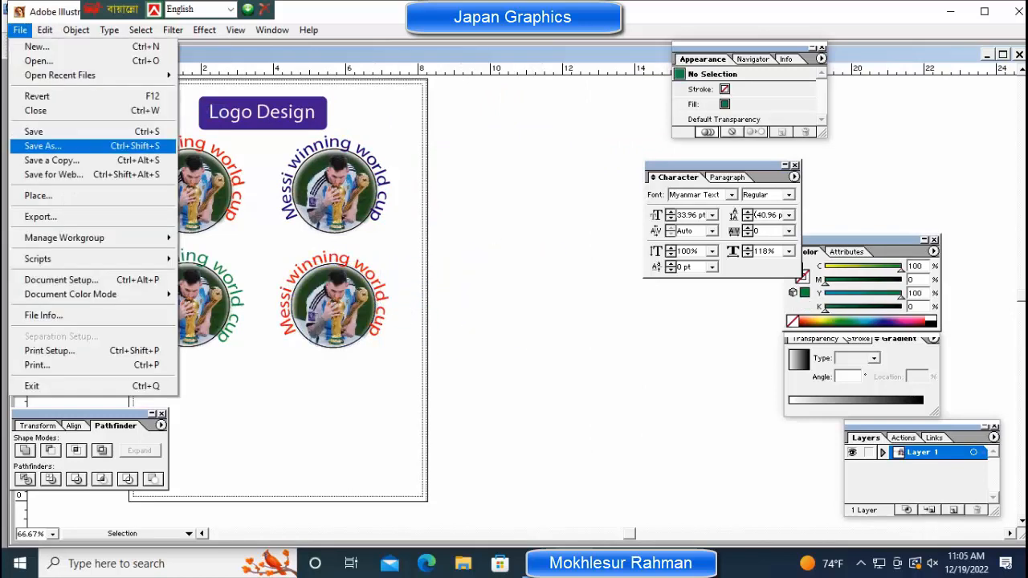
pyautogui.click(43, 145)
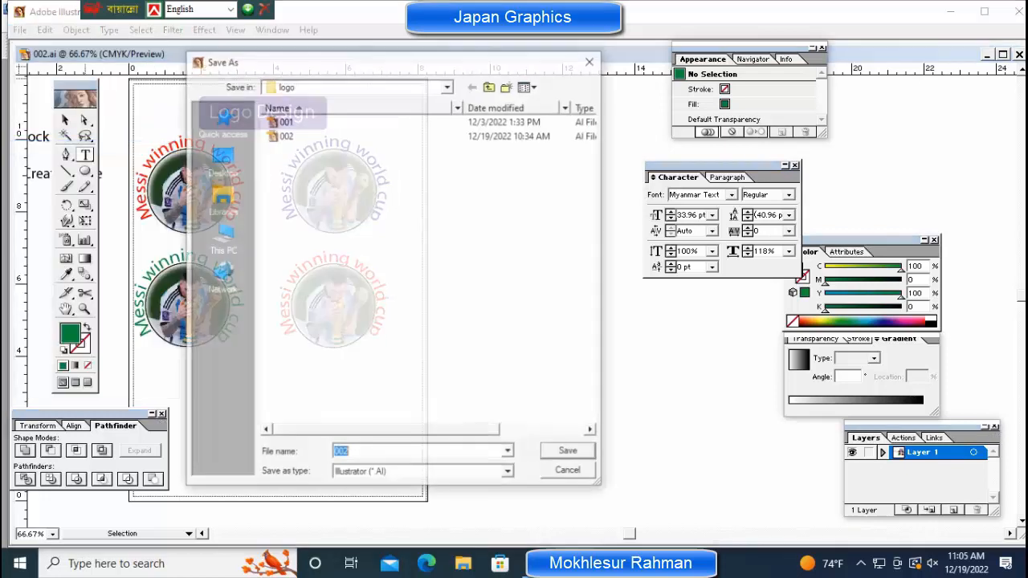
pyautogui.write('me')
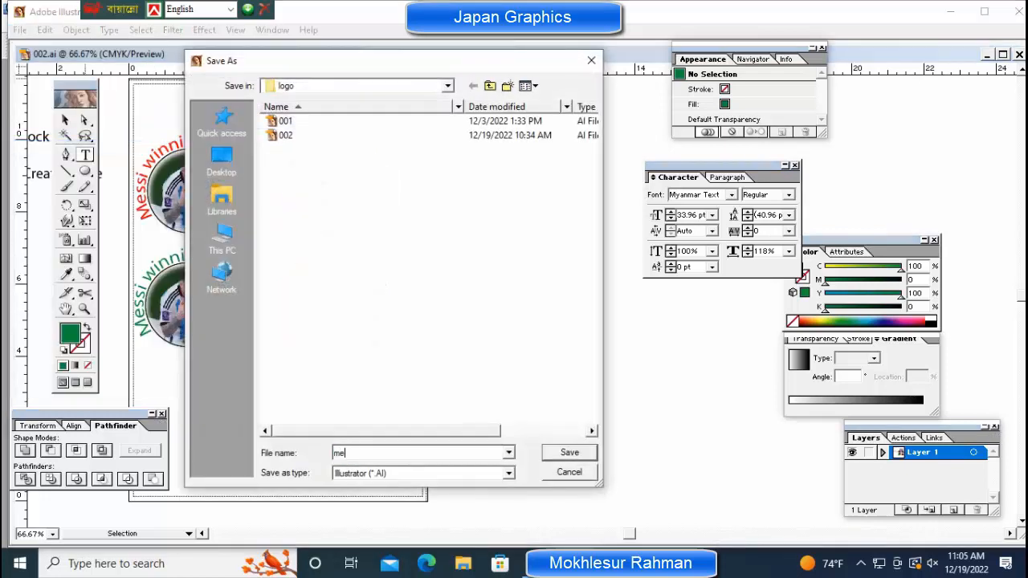
pyautogui.write('ssi')
pyautogui.press('Return')
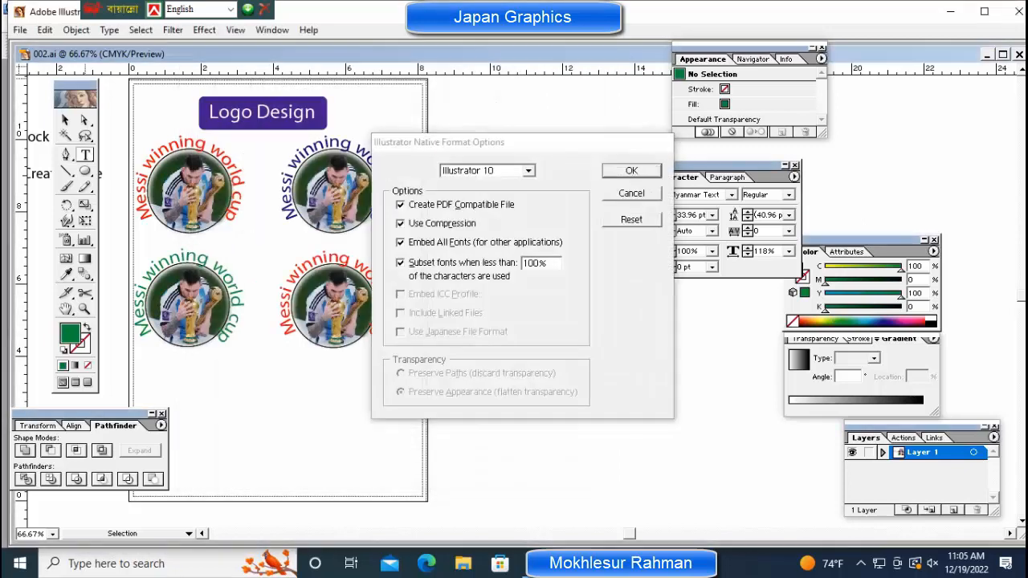
pyautogui.press('Return')
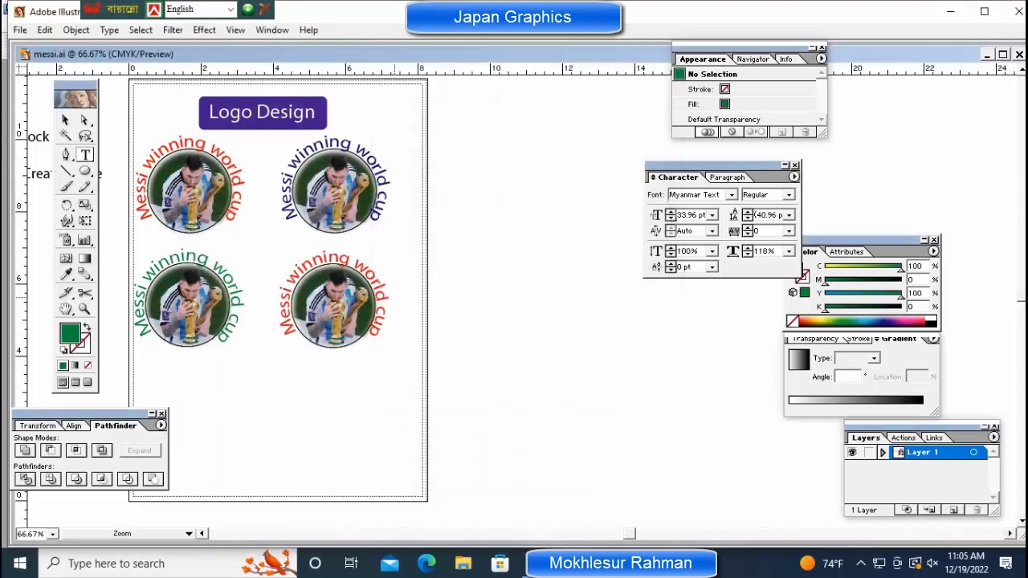
# Recolor the curved text of the red logo beneath the blue one yellow by setting magenta to 0%
pyautogui.hotkey('ctrl', '1')
pyautogui.click(464, 250)
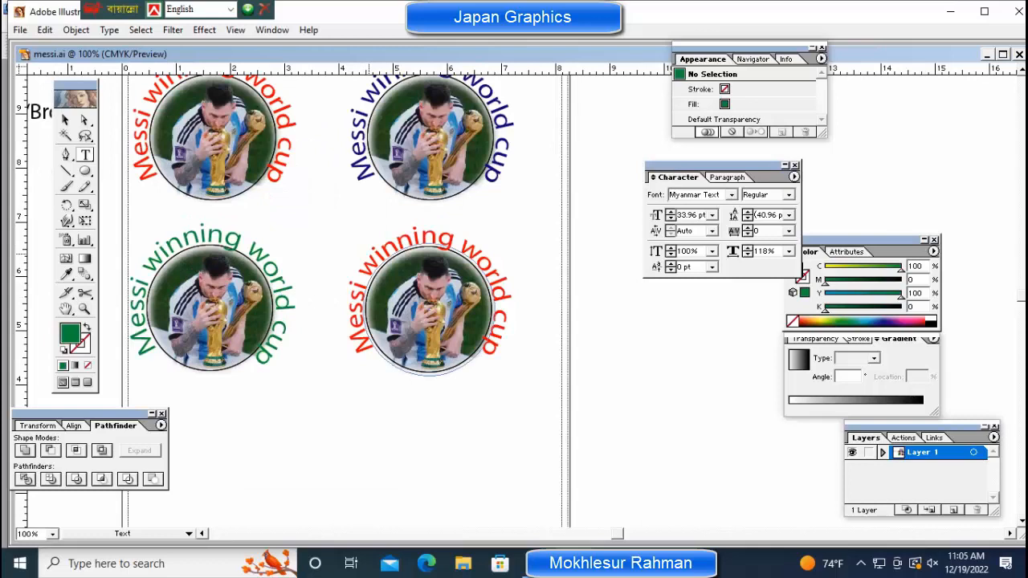
pyautogui.hotkey('ctrl', 'a')
pyautogui.doubleClick(915, 280)
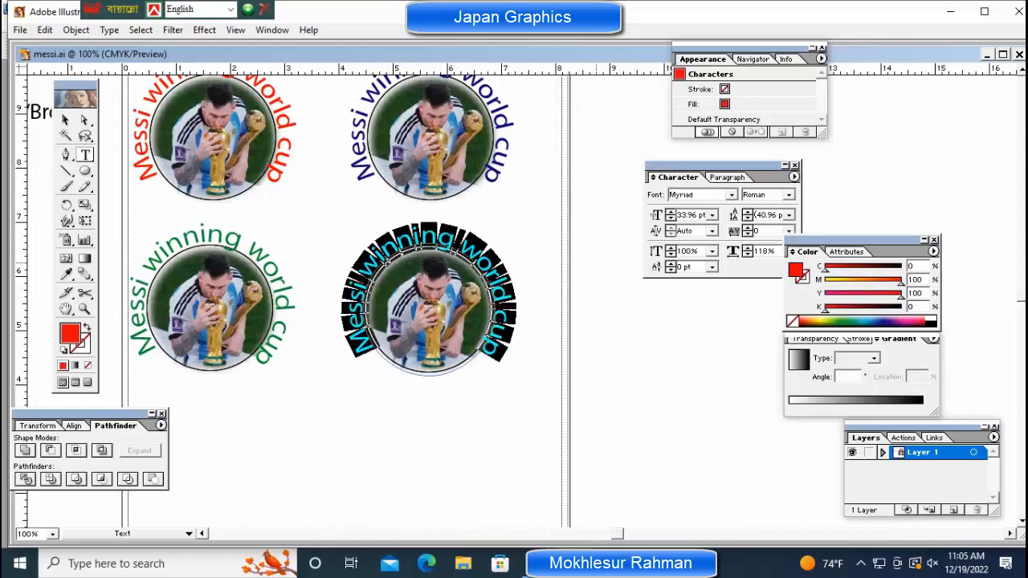
pyautogui.write('0')
pyautogui.press('Return')
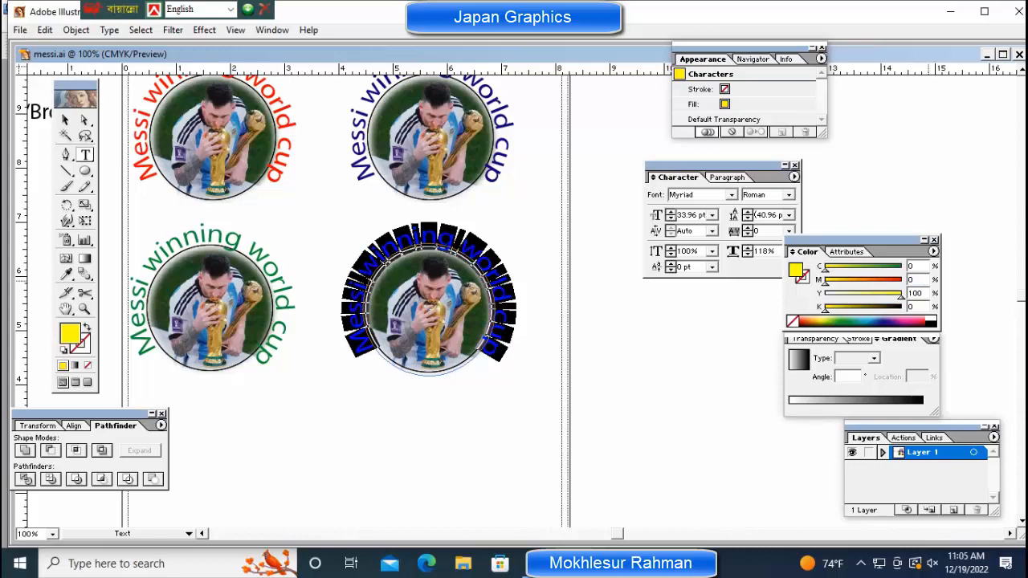
pyautogui.hotkey('ctrl', 'shift', 'a')
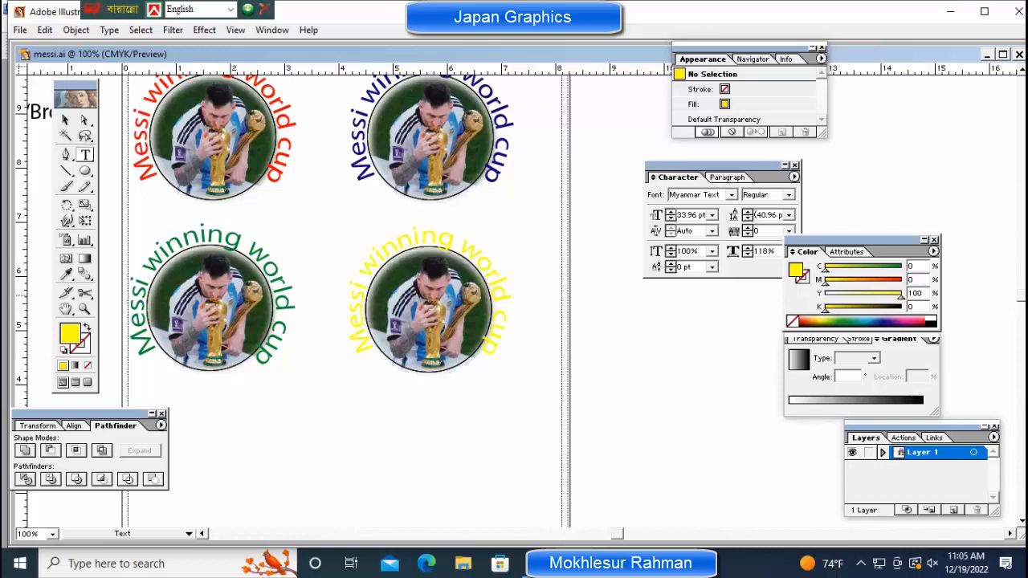
# Darken the yellow curved text to olive by setting its black value to 50%
pyautogui.tripleClick(355, 296)
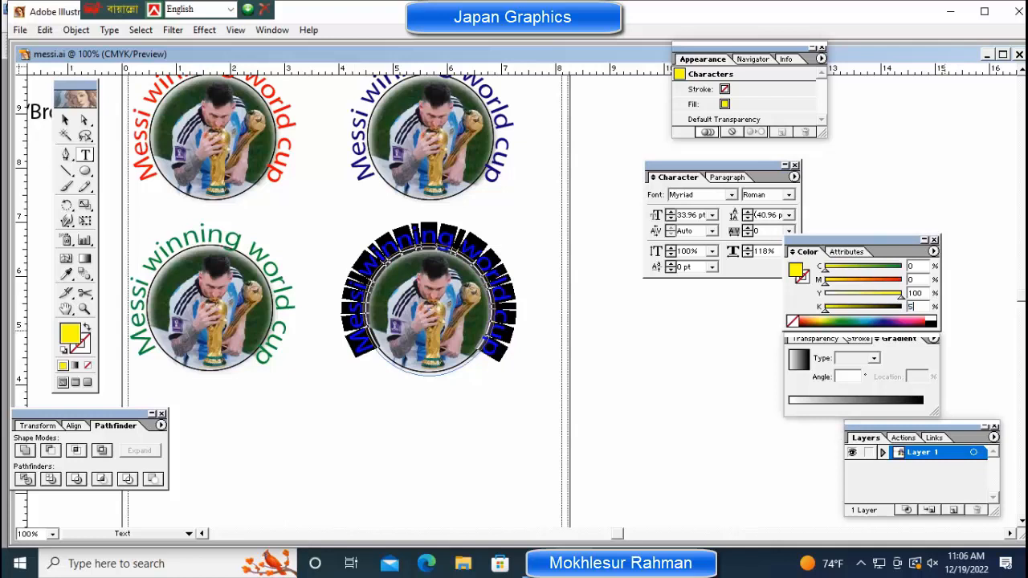
pyautogui.press('Return')
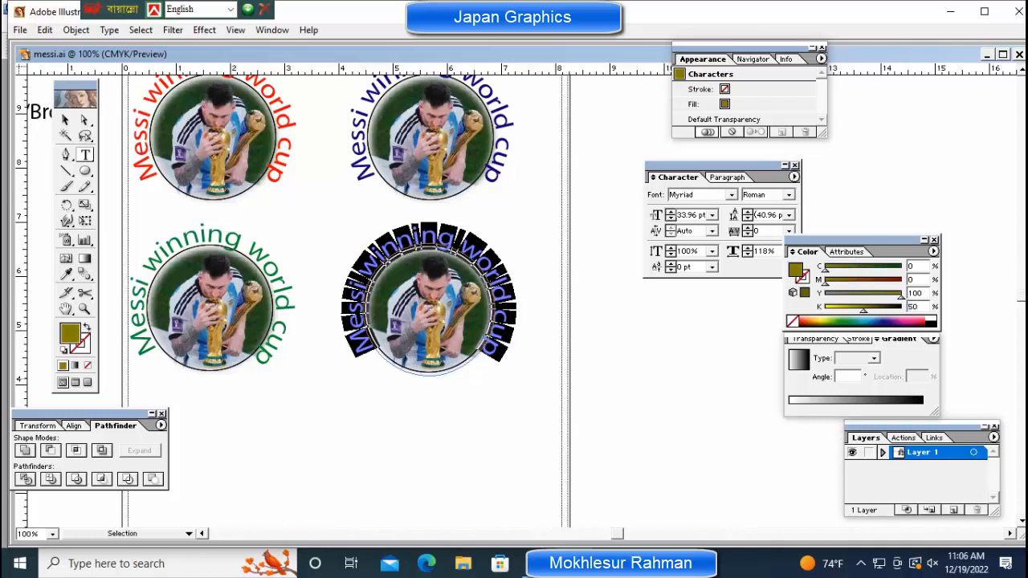
pyautogui.hotkey('ctrl', 'shift', 'a')
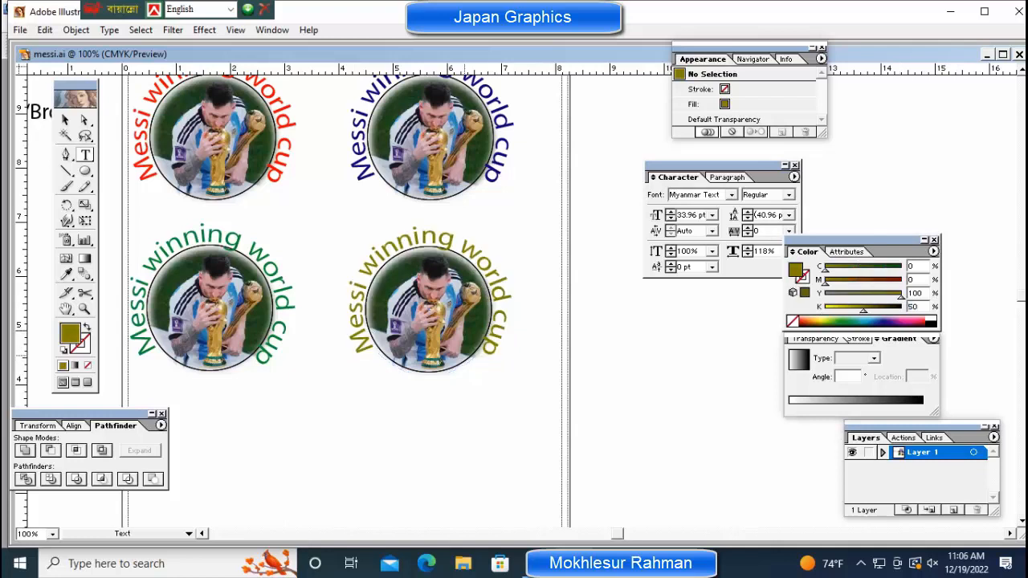
# Try several fonts on the olive curved text and set it to Noto Serif
pyautogui.tripleClick(364, 283)
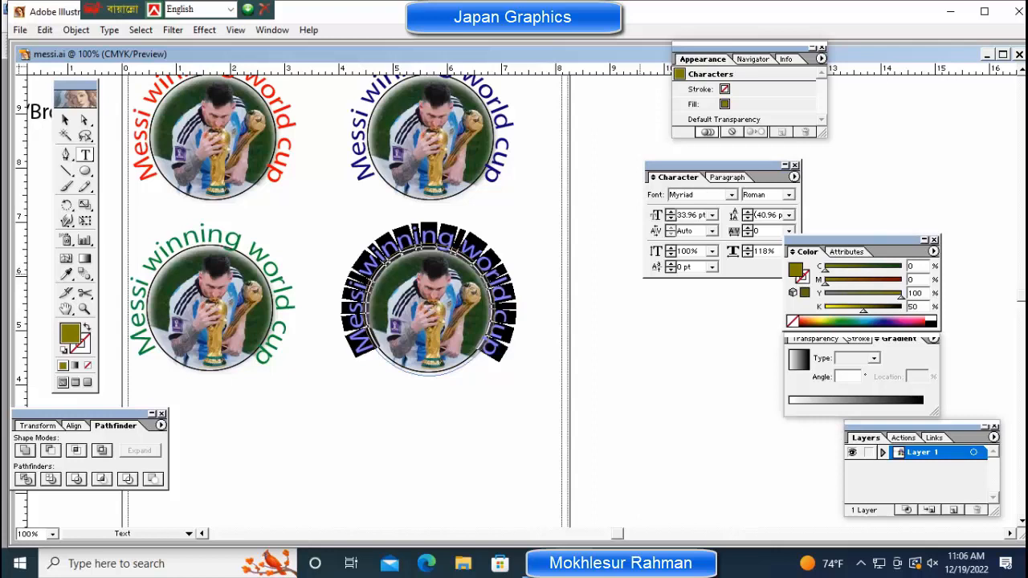
pyautogui.doubleClick(683, 196)
pyautogui.press('Down')
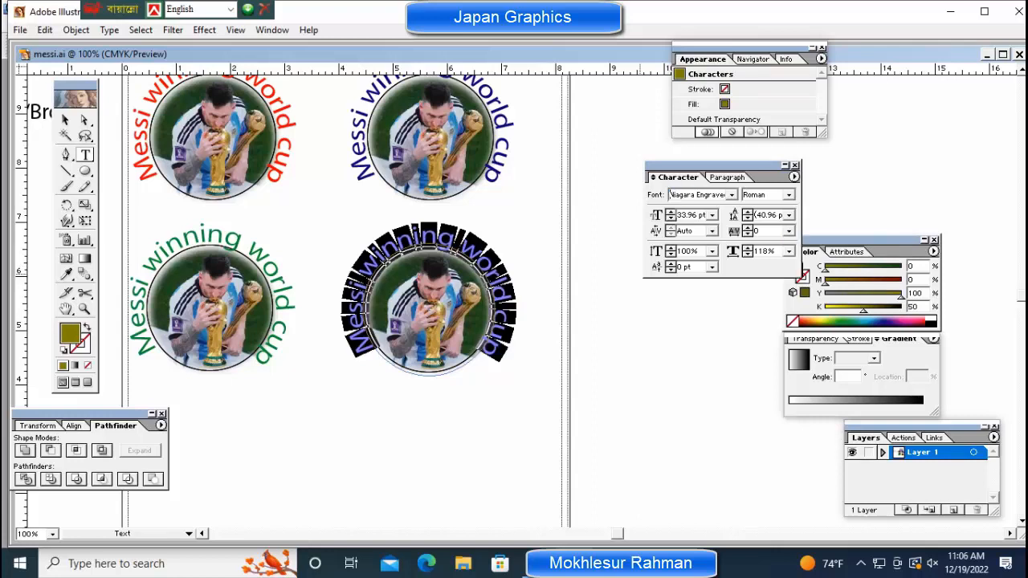
pyautogui.press('Up')
pyautogui.press('Up')
pyautogui.press('Up')
pyautogui.press('Up')
pyautogui.press('Up')
pyautogui.press('Up')
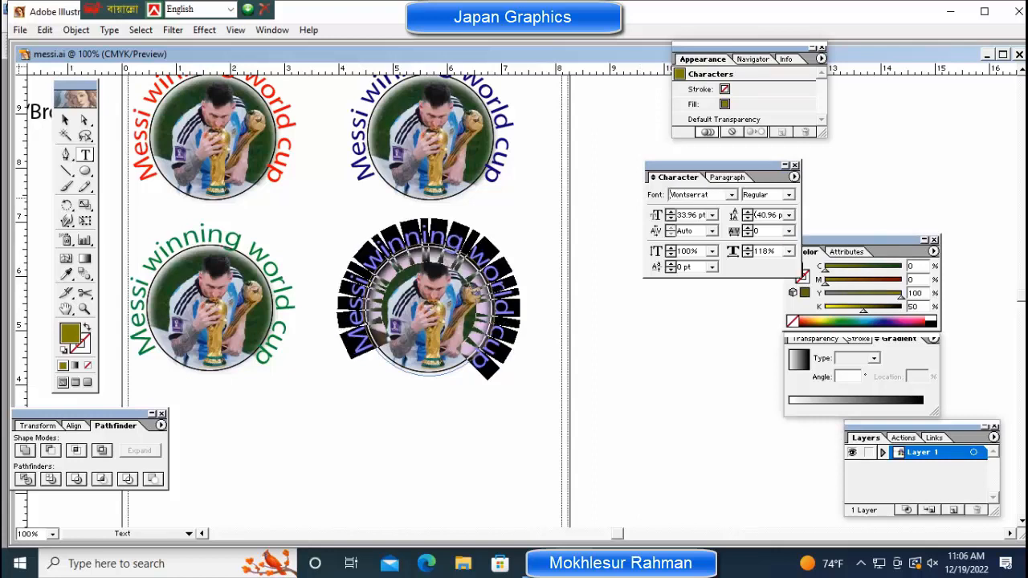
pyautogui.press('Up')
pyautogui.press('Up')
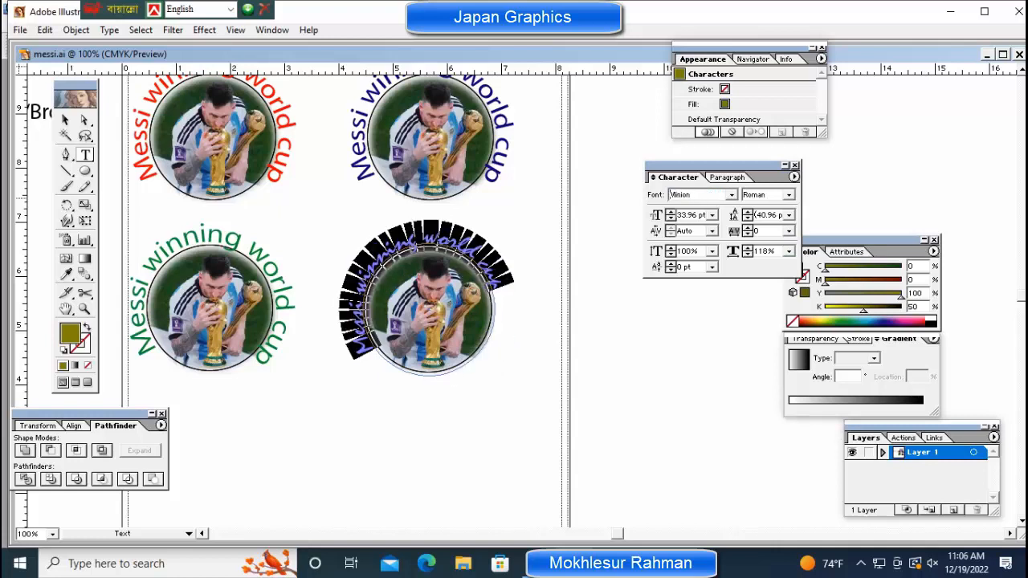
pyautogui.press('Up')
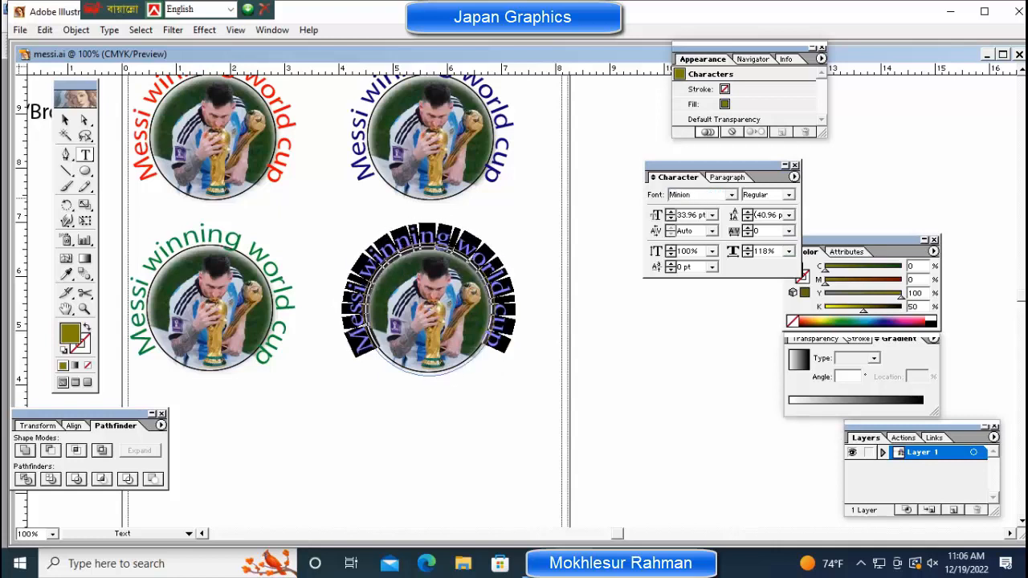
pyautogui.press('Up')
pyautogui.press('Up')
pyautogui.press('Up')
pyautogui.press('Up')
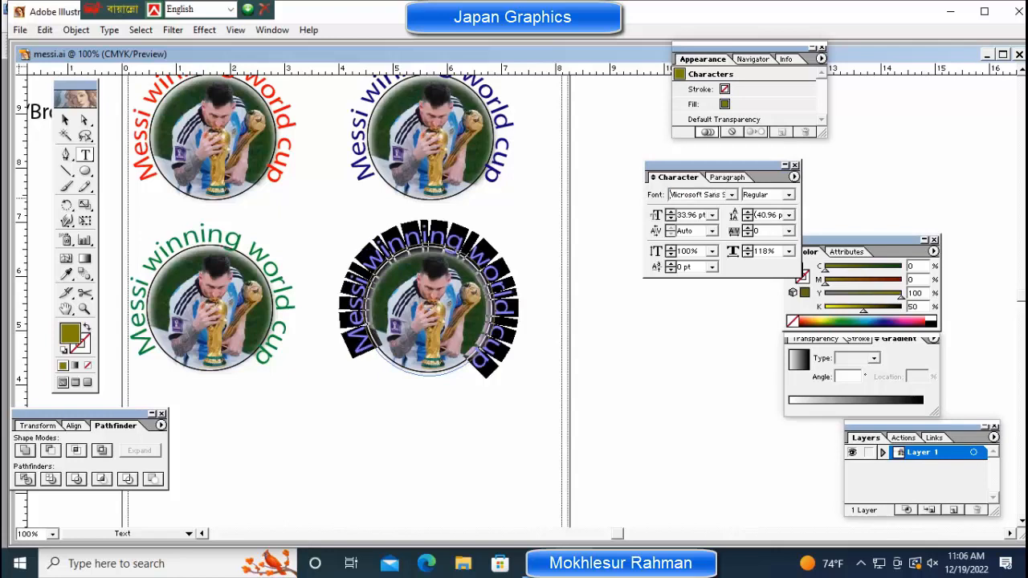
pyautogui.press('Up')
pyautogui.press('Up')
pyautogui.press('Up')
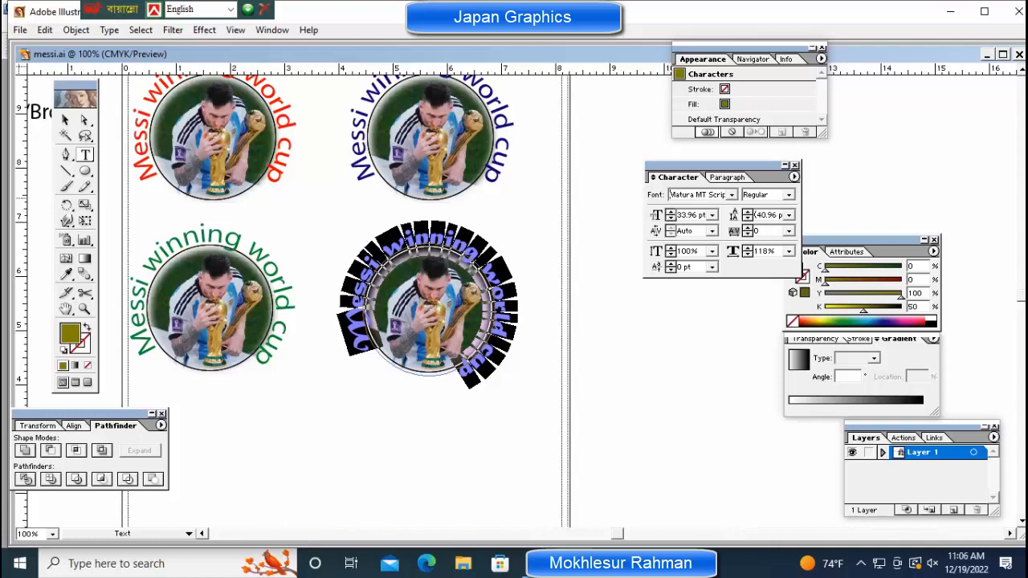
pyautogui.press('Return')
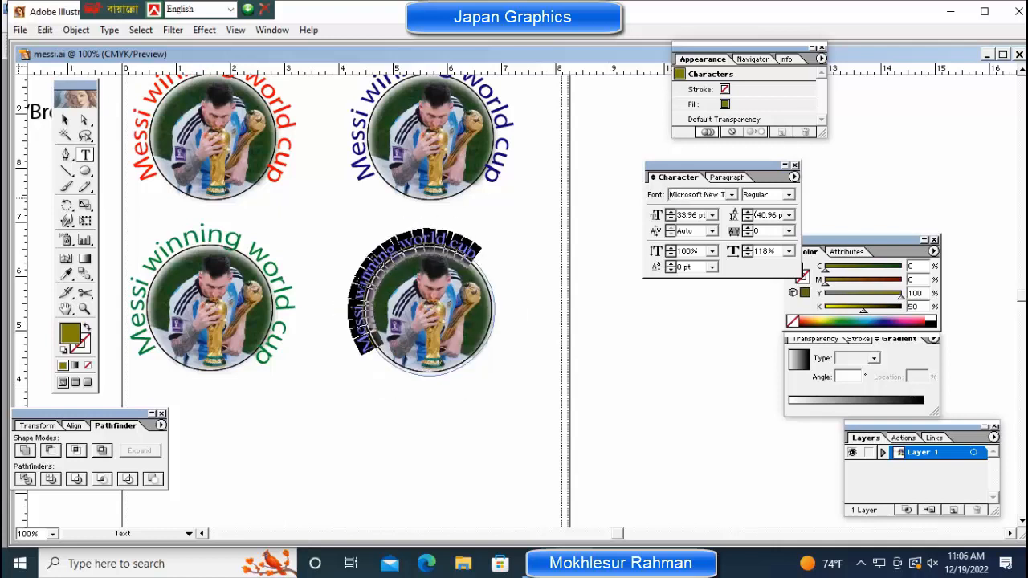
pyautogui.press('Down')
pyautogui.press('Down')
pyautogui.press('Down')
pyautogui.press('Down')
pyautogui.press('Down')
pyautogui.press('Down')
pyautogui.press('Down')
pyautogui.press('Down')
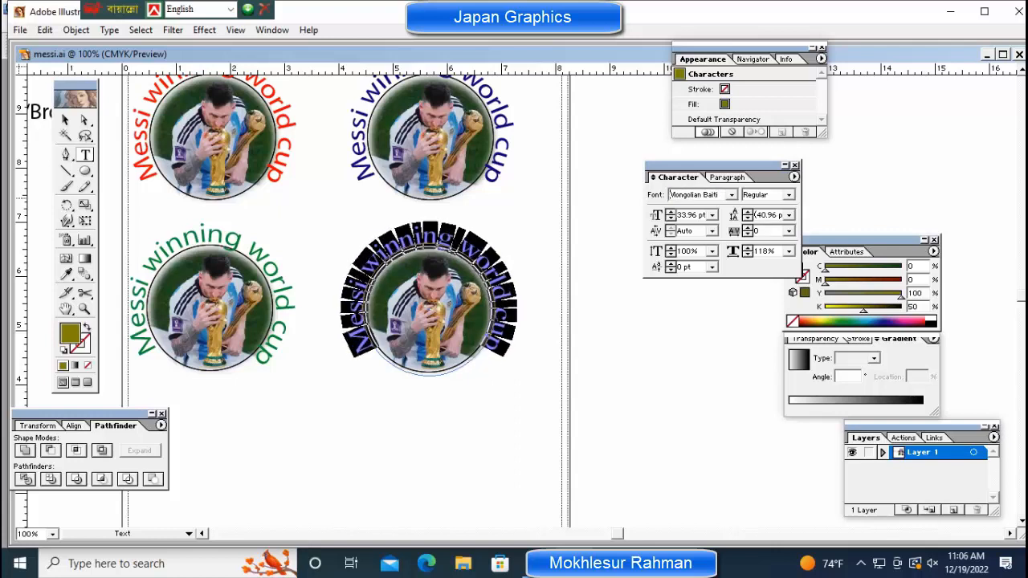
pyautogui.press('Down')
pyautogui.press('Down')
pyautogui.press('Down')
pyautogui.press('Down')
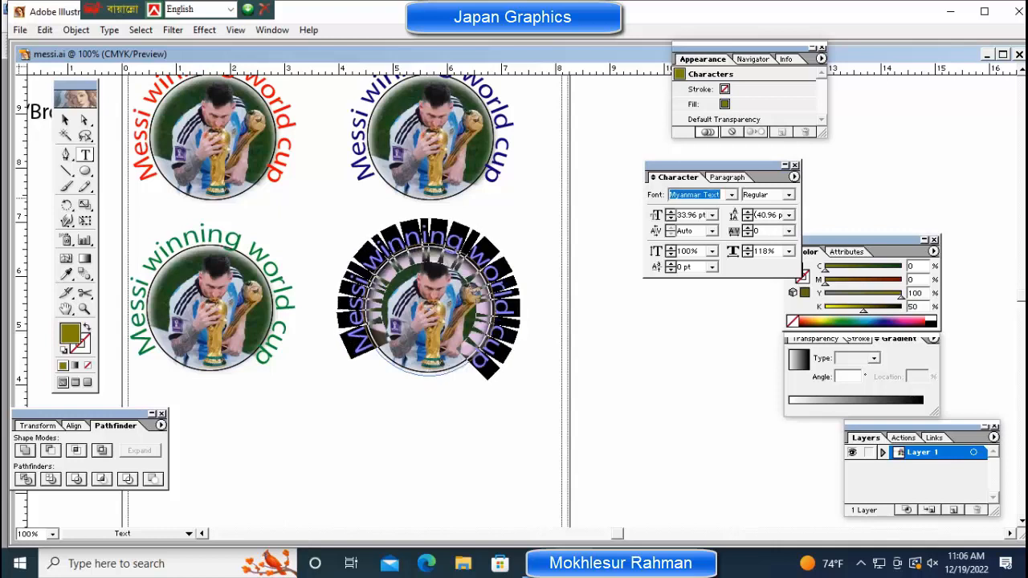
pyautogui.press('Down')
pyautogui.press('Down')
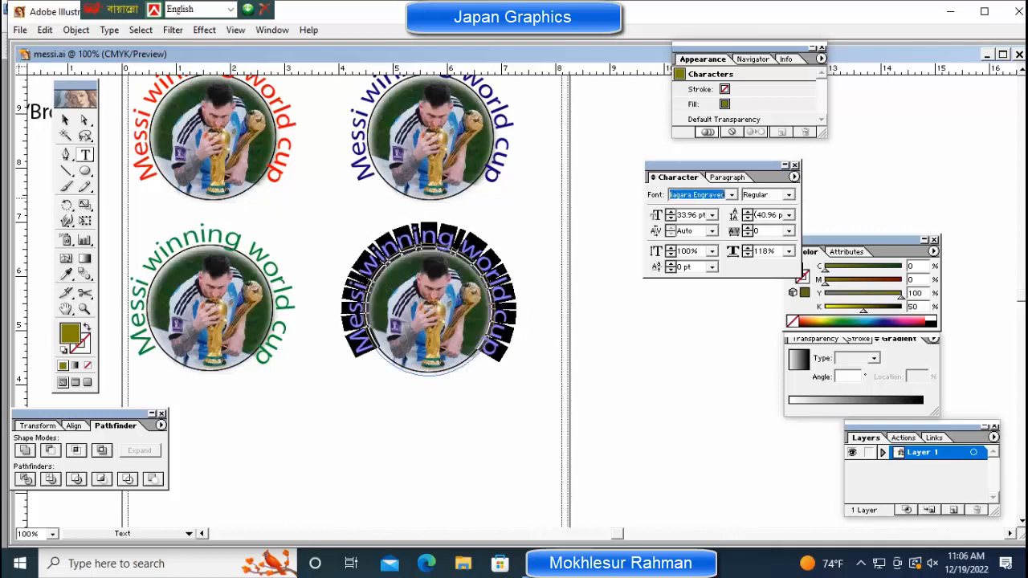
pyautogui.press('Down')
pyautogui.press('Down')
pyautogui.press('Down')
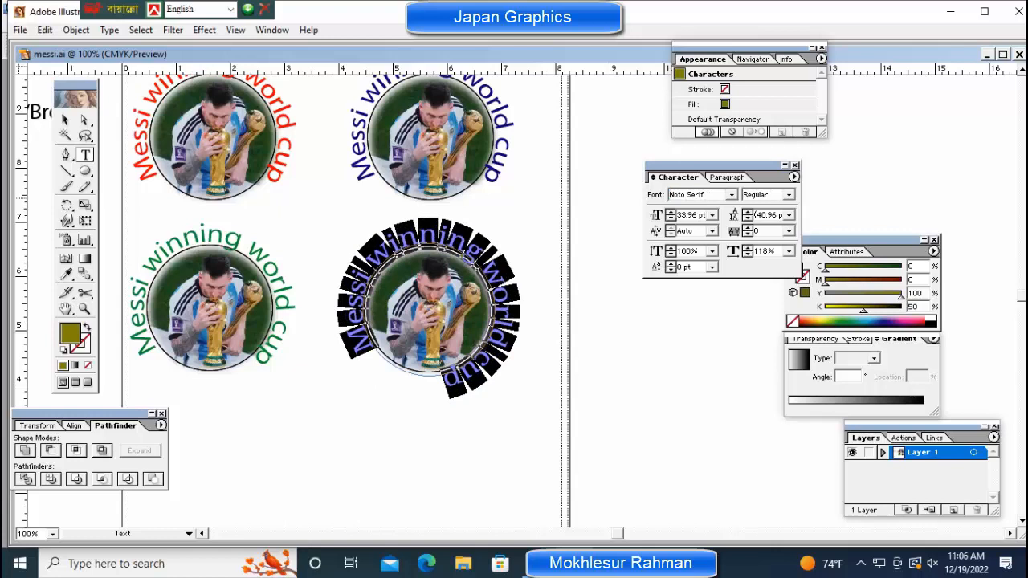
pyautogui.hotkey('ctrl', 'shift', 'a')
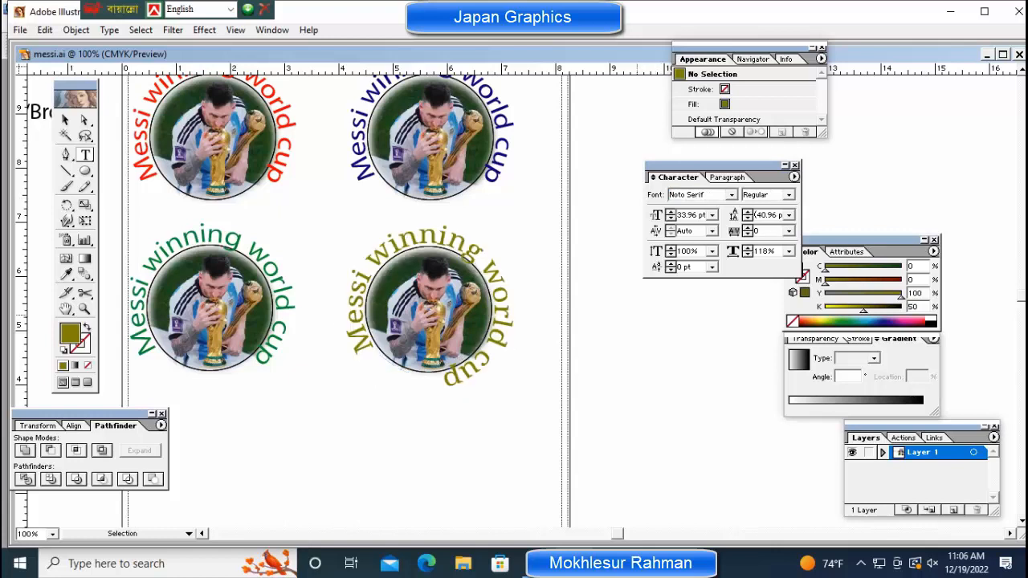
# Rotate the olive-text logo slightly counterclockwise to balance the curved text around the photo
pyautogui.click(355, 360)
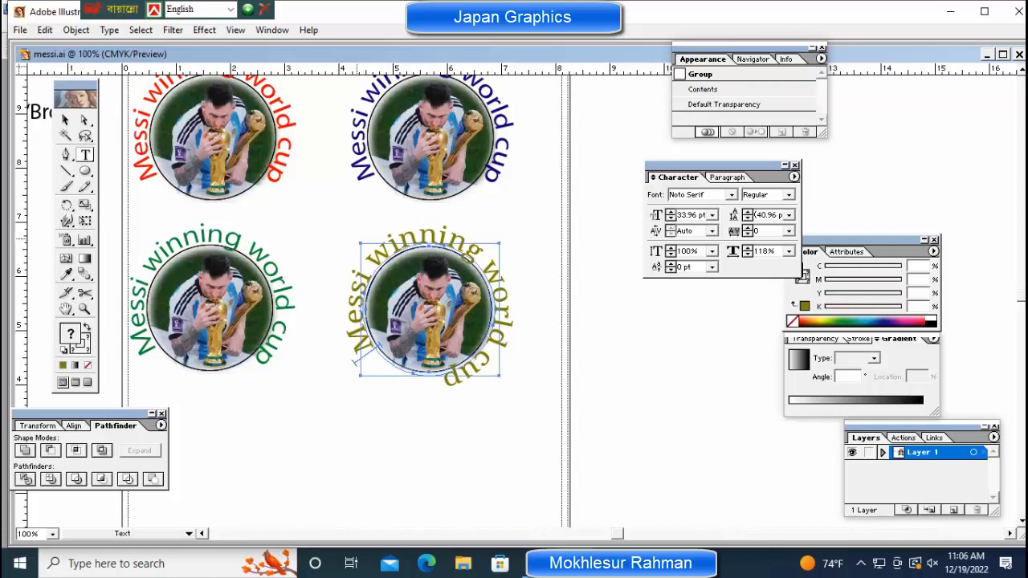
pyautogui.click(357, 358)
pyautogui.click(345, 260)
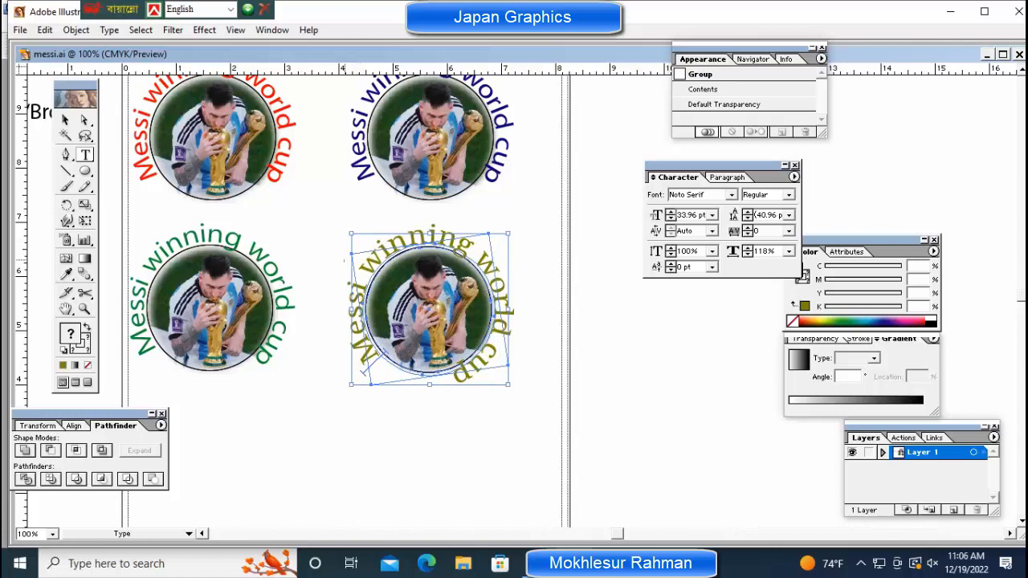
# Try rotating the olive-text logo further counterclockwise and partly back clockwise
pyautogui.click(343, 265)
pyautogui.click(355, 329)
pyautogui.moveTo(363, 373); pyautogui.dragTo(373, 381)
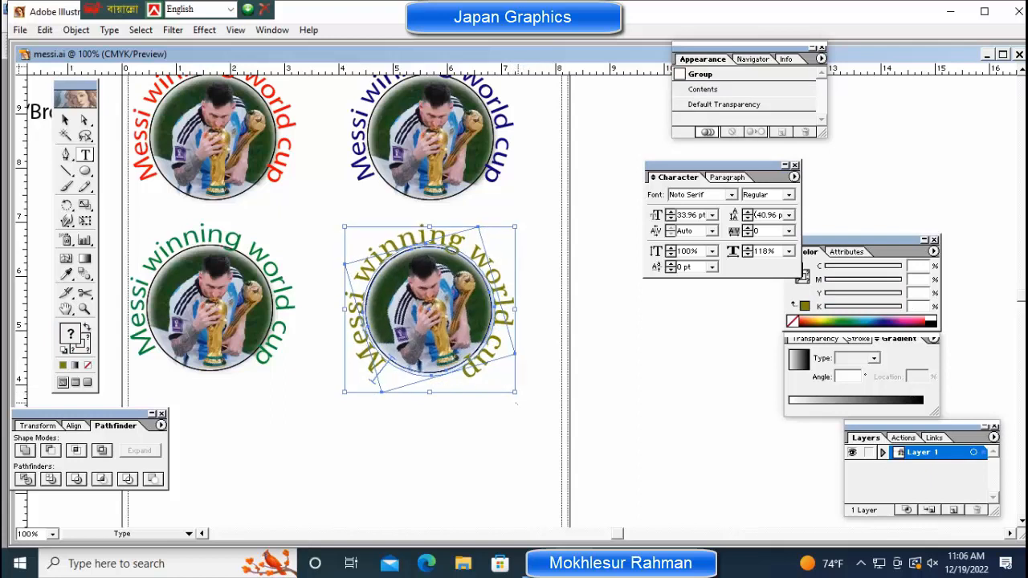
pyautogui.click(371, 381)
pyautogui.click(371, 381)
pyautogui.click(371, 380)
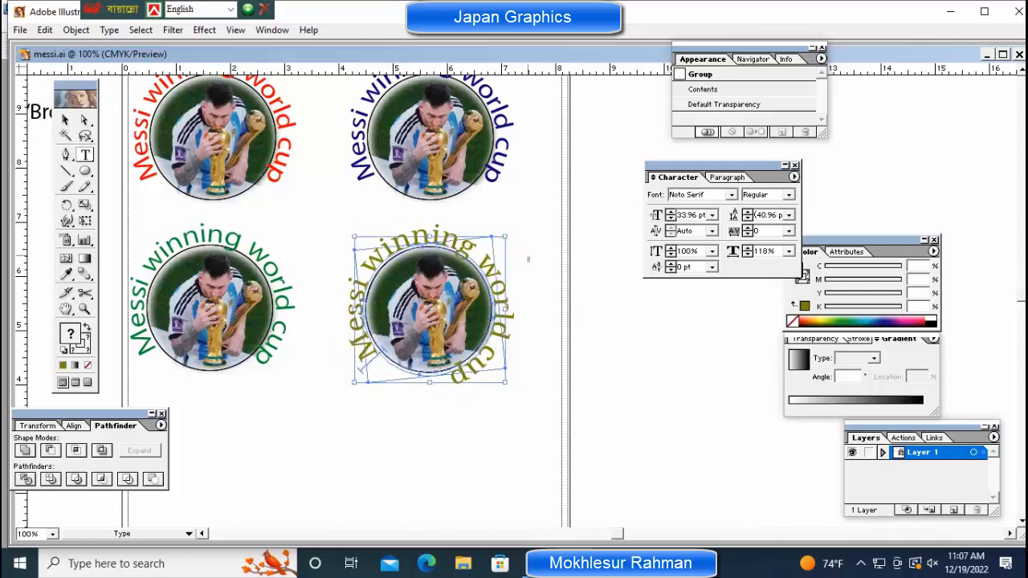
pyautogui.hotkey('ctrl', 'shift', 'a')
# Undo the latest rotation adjustments of the olive-text logo and deselect it
pyautogui.hotkey('ctrl', 'z')
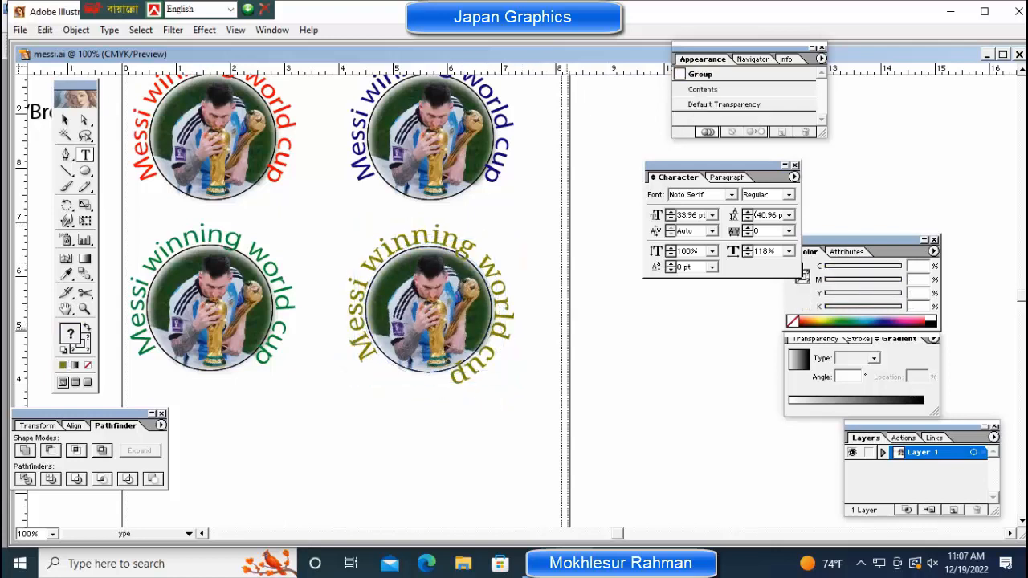
pyautogui.hotkey('ctrl', 'shift', 'a')
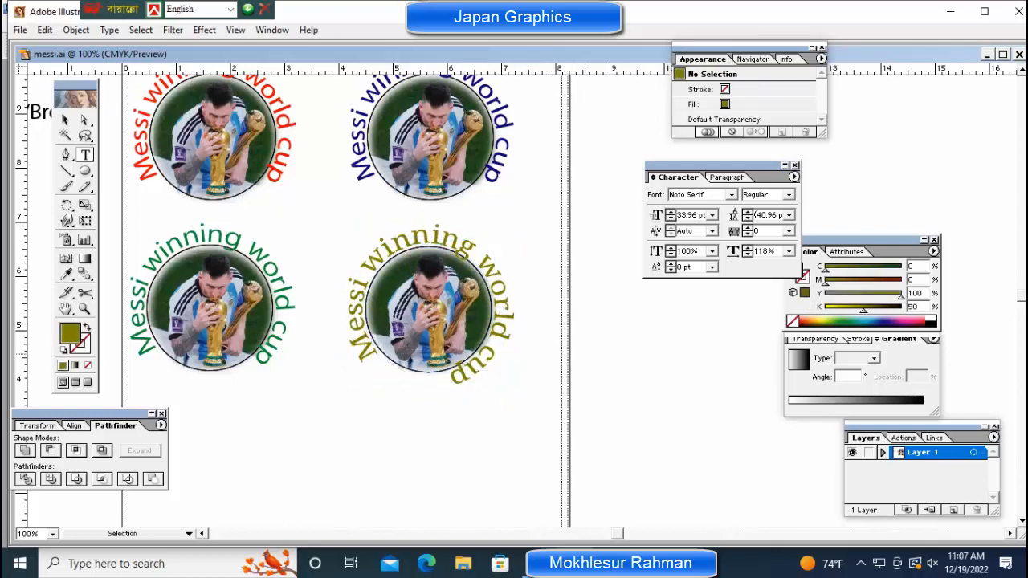
pyautogui.hotkey('ctrl', 'z')
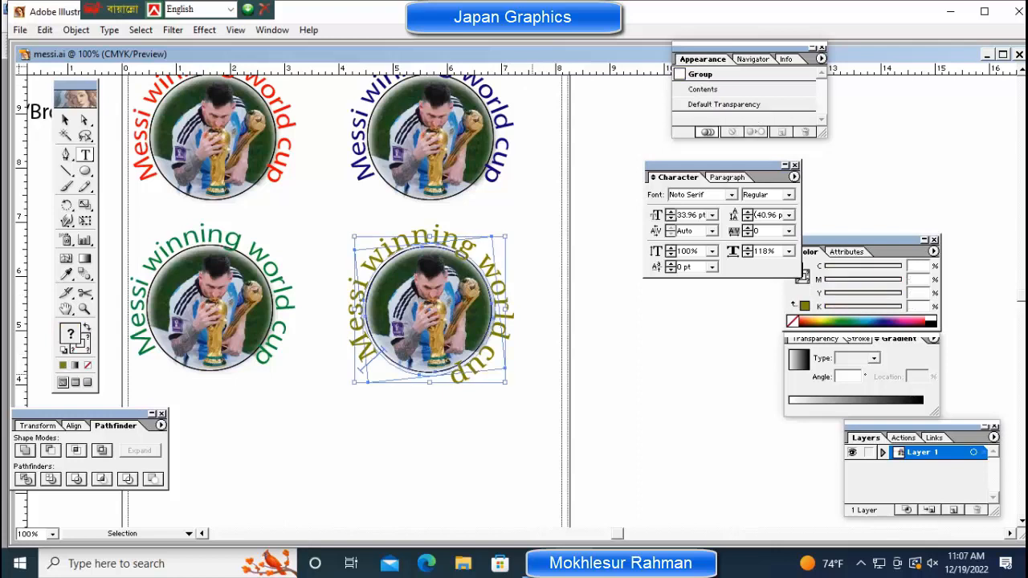
pyautogui.hotkey('ctrl', 'z')
pyautogui.hotkey('ctrl', 'z')
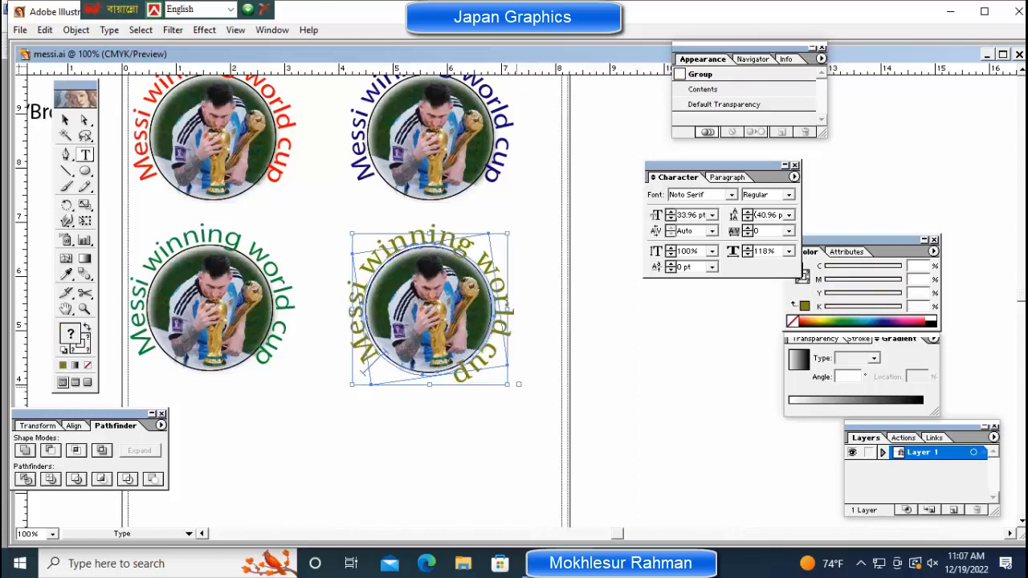
pyautogui.hotkey('ctrl', 'z')
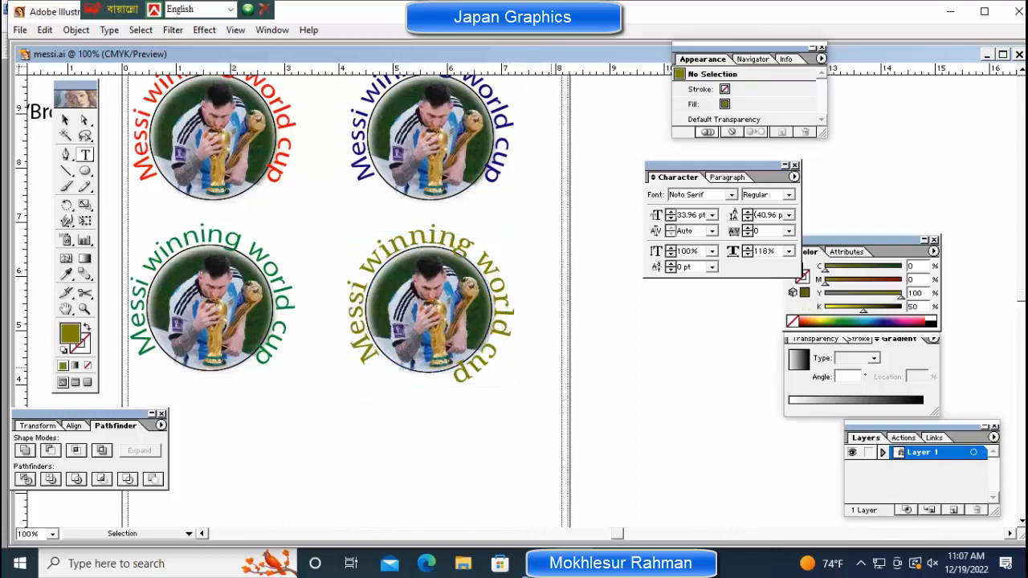
# Add the caption "Messi Logo" as black text on the page beneath the four logos
pyautogui.hotkey('ctrl', '-')
pyautogui.hotkey('ctrl', '-')
pyautogui.hotkey('ctrl', '-')
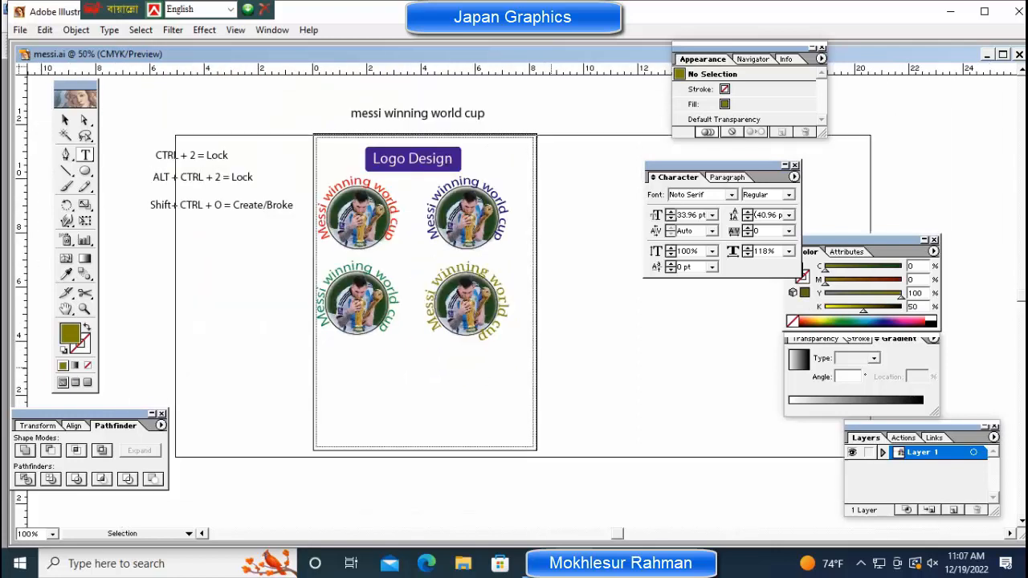
pyautogui.hotkey('ctrl', '+')
pyautogui.hotkey('ctrl', '+')
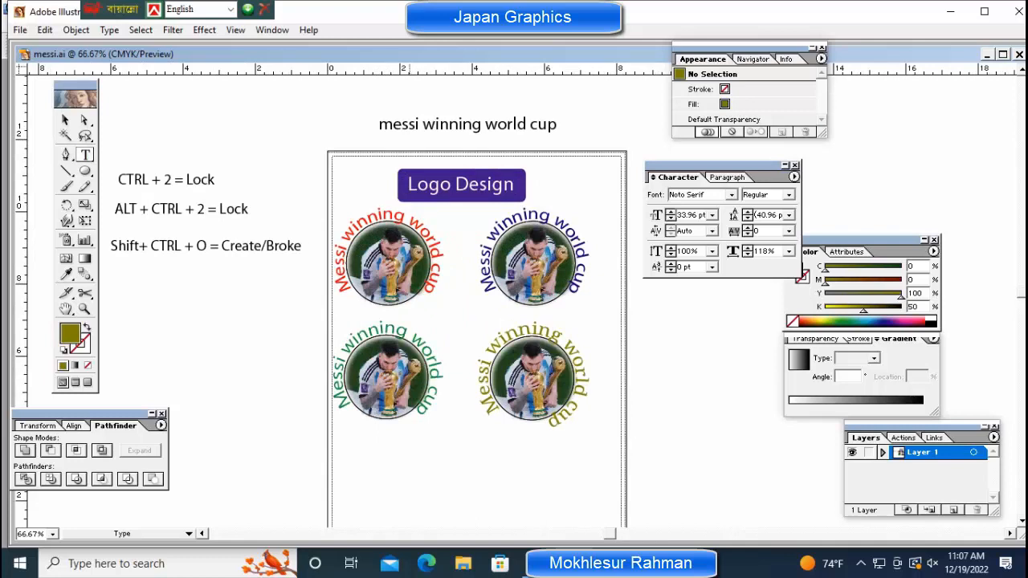
pyautogui.click(410, 471)
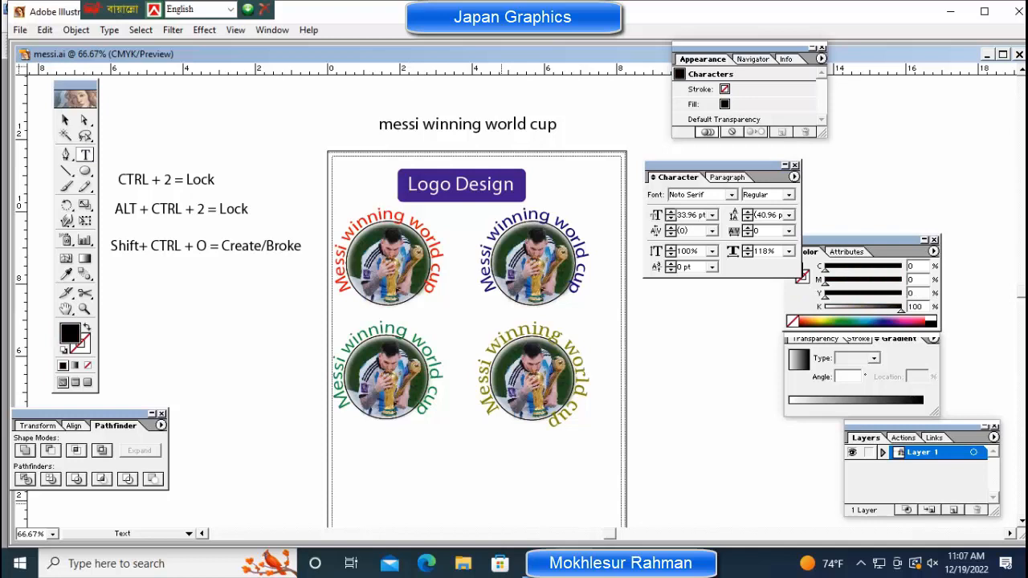
pyautogui.write('Messi Logo')
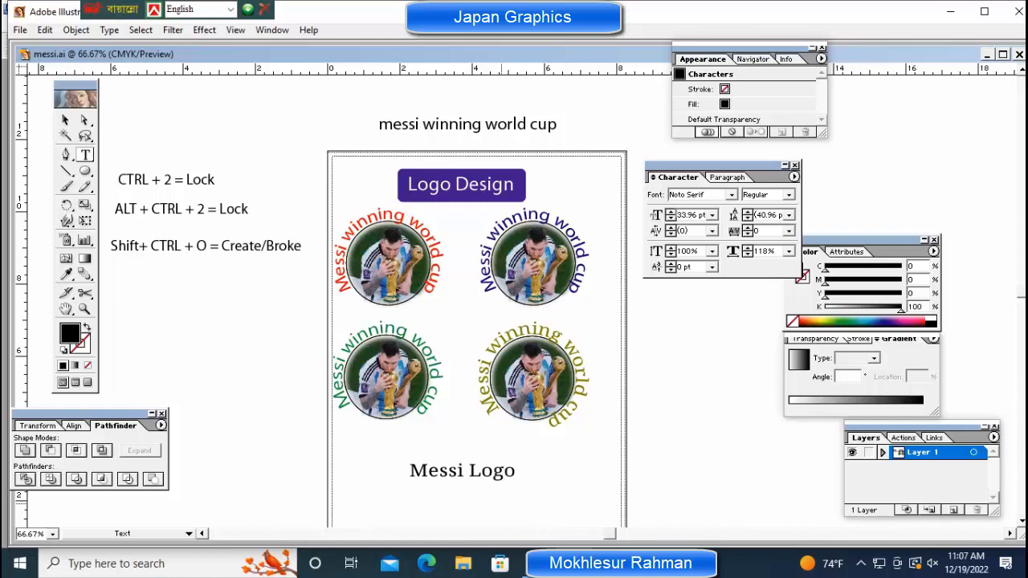
# Enlarge the "Messi Logo" caption proportionally around its center to about 46.5 pt
pyautogui.keyDown('ctrl'); pyautogui.click(474, 470); pyautogui.keyUp('ctrl')
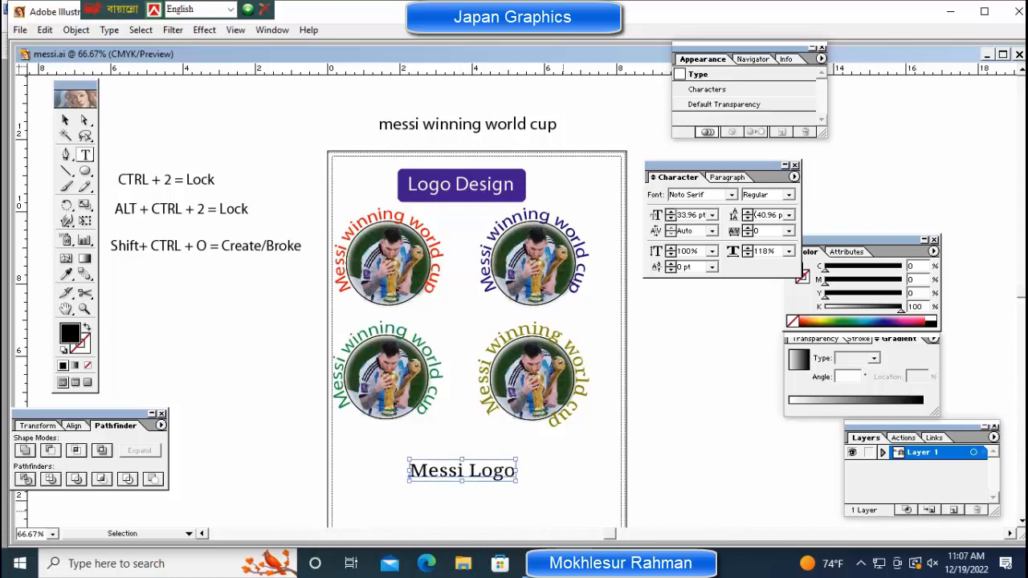
pyautogui.press('shift')
pyautogui.moveTo(517, 481); pyautogui.dragTo(534, 486)
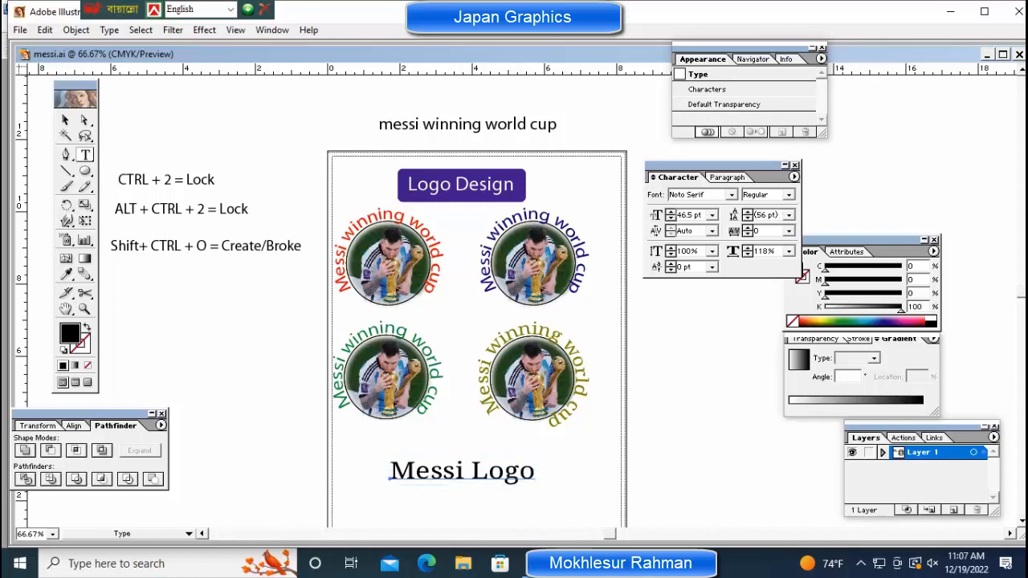
# Recolor the "Messi Logo" caption to a pinkish red and deselect it
pyautogui.click(811, 252)
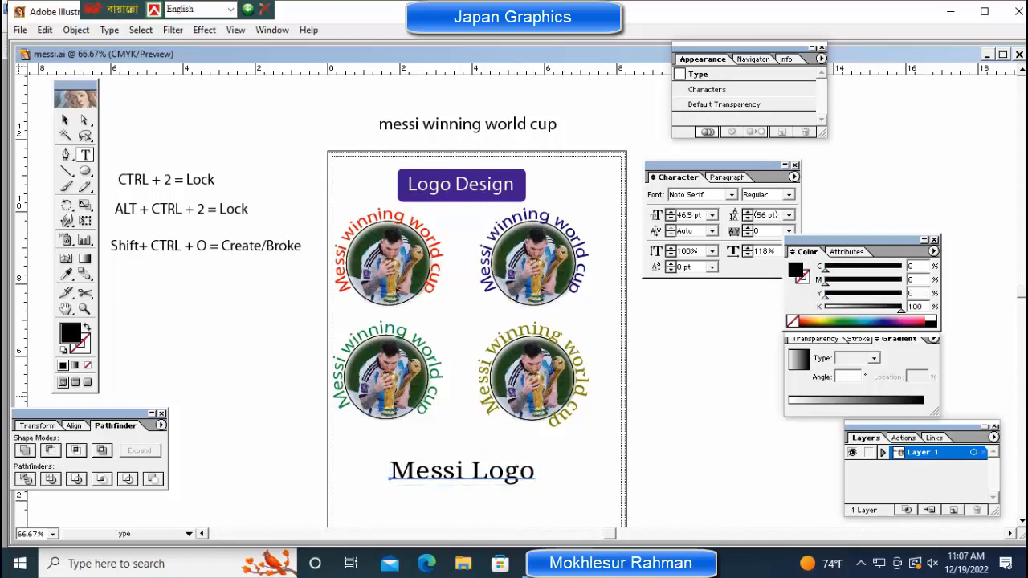
pyautogui.click(924, 321)
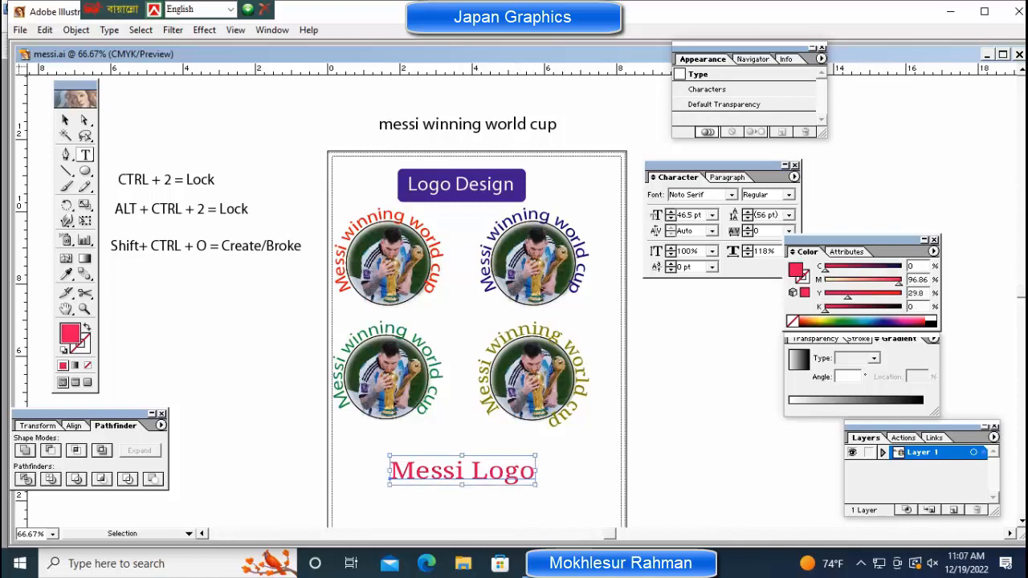
pyautogui.hotkey('ctrl', 'shift', 'a')
# Draw a pinkish-red rounded rectangle covering the "Messi Logo" caption
pyautogui.press('l')
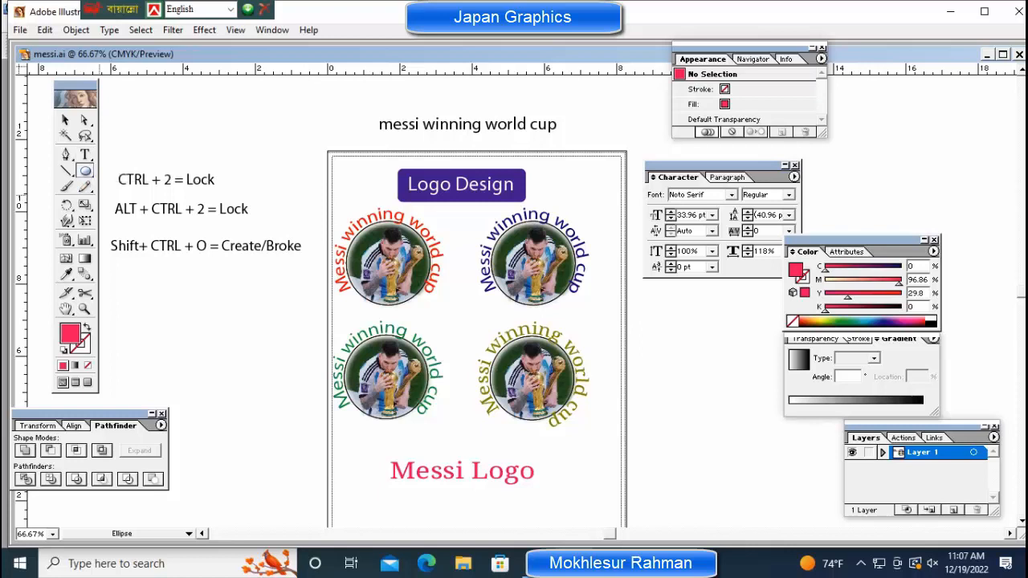
pyautogui.click(85, 171)
pyautogui.click(118, 173)
pyautogui.moveTo(105, 168); pyautogui.dragTo(113, 172)
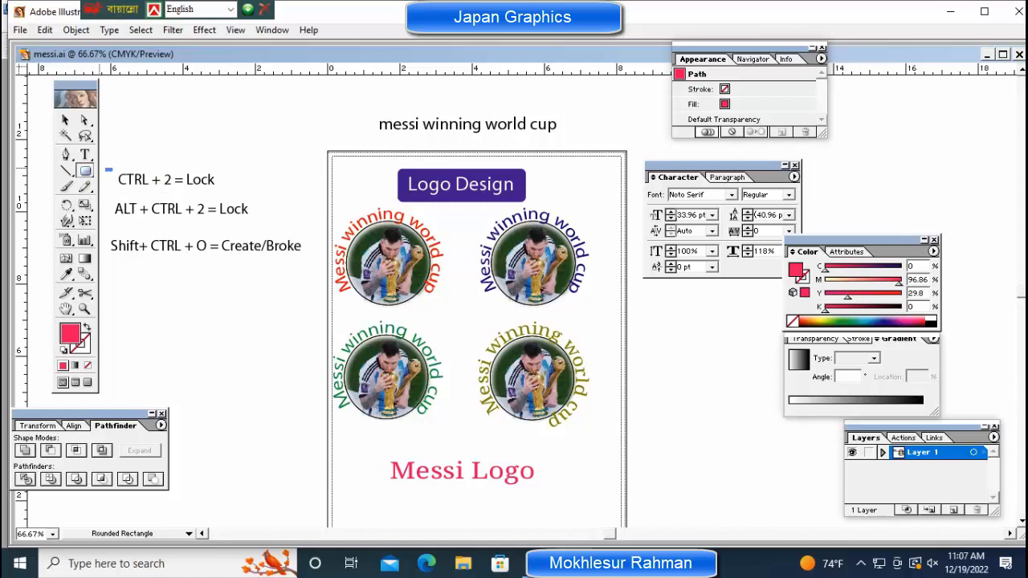
pyautogui.click(85, 171)
pyautogui.moveTo(381, 448); pyautogui.dragTo(542, 498)
pyautogui.press('v')
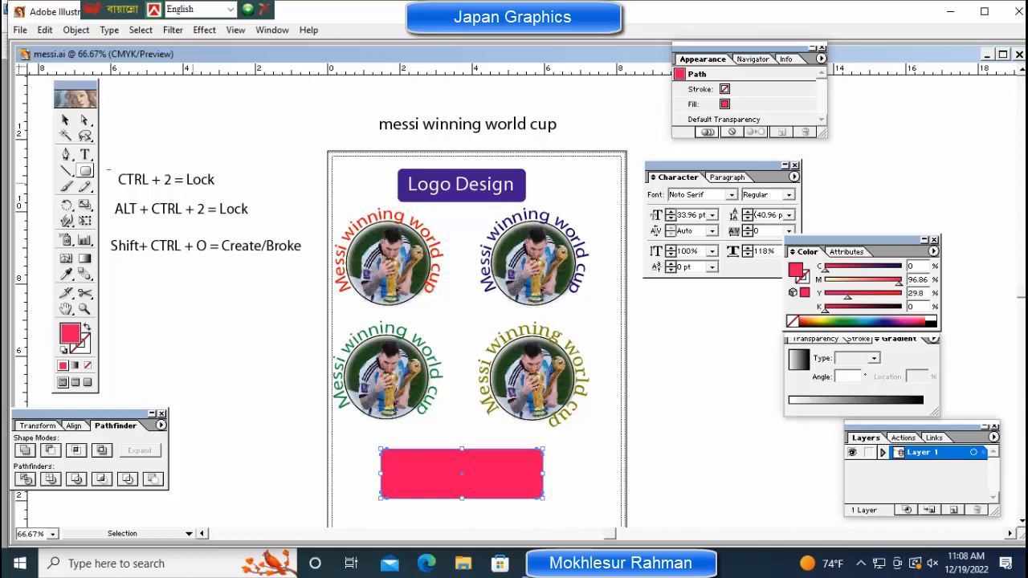
# Place the pinkish-red rounded rectangle behind the "Messi Logo" caption and lock it
pyautogui.click(160, 181)
pyautogui.click(462, 474)
pyautogui.hotkey('ctrl', '2')
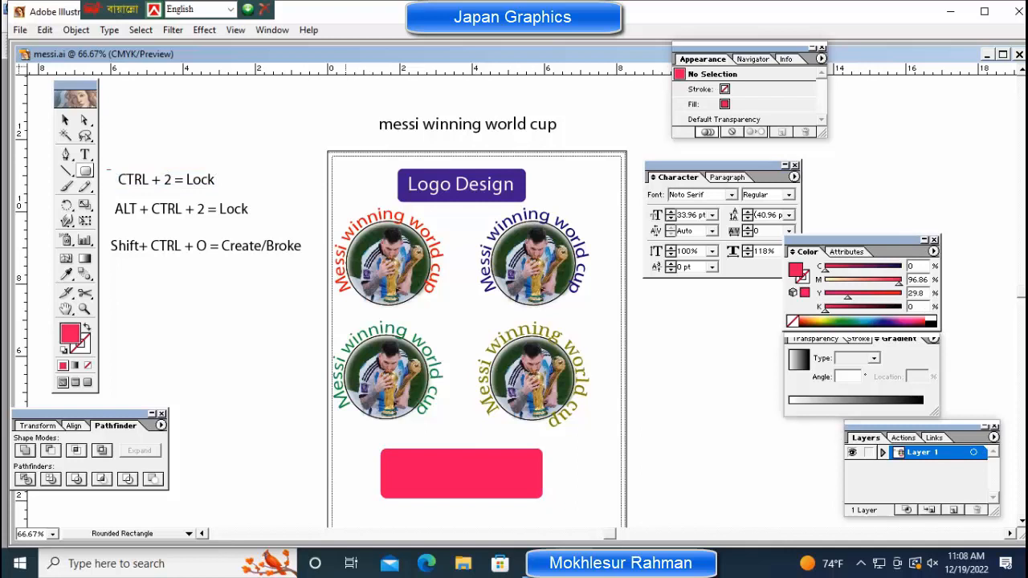
pyautogui.press('ctrl')
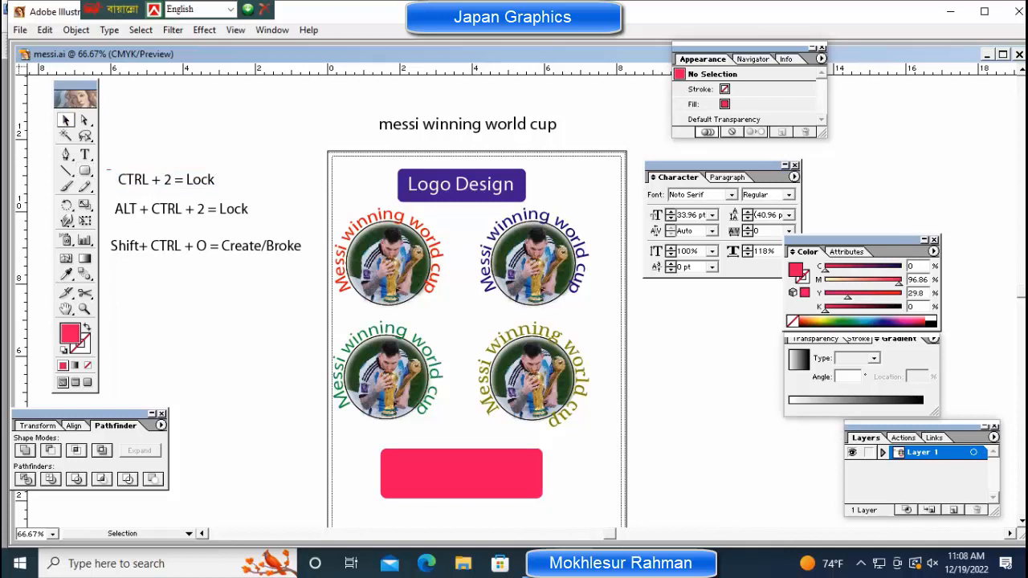
# Recolor the "Messi Logo" caption over the rounded rectangle to white
pyautogui.moveTo(325, 453); pyautogui.dragTo(554, 509)
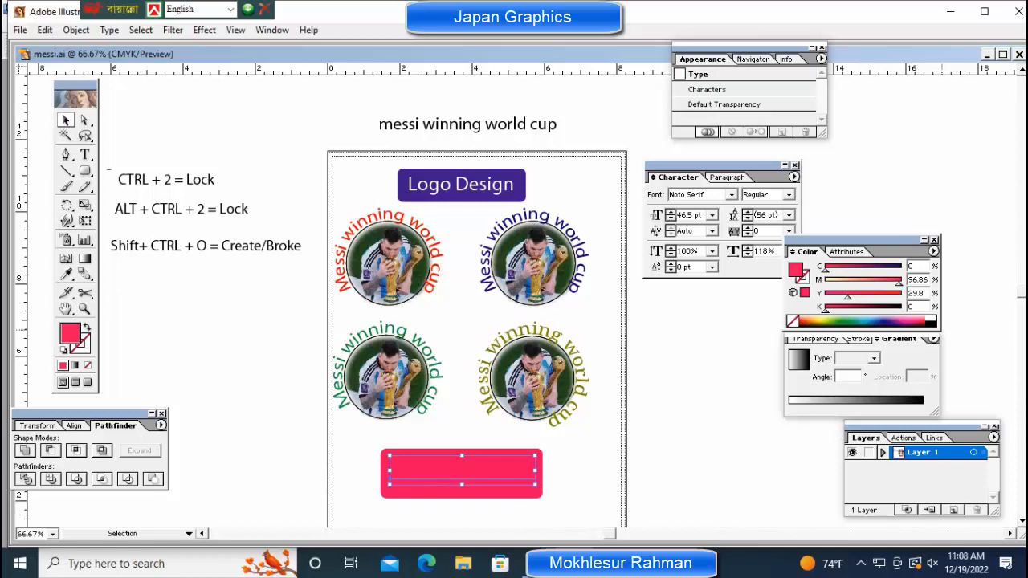
pyautogui.click(931, 318)
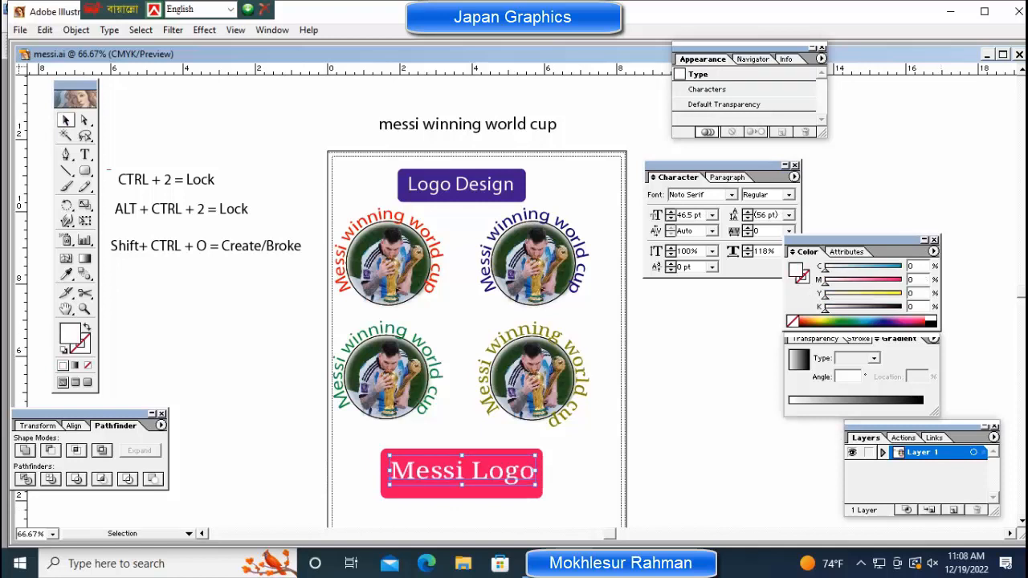
pyautogui.hotkey('ctrl', 'shift', 'a')
# Unlock all objects and stretch the white "Messi Logo" caption vertically to about 65.7 pt within the rounded rectangle
pyautogui.hotkey('ctrl', '+')
pyautogui.hotkey('ctrl', 'alt', '2')
pyautogui.moveTo(360, 326); pyautogui.dragTo(361, 331)
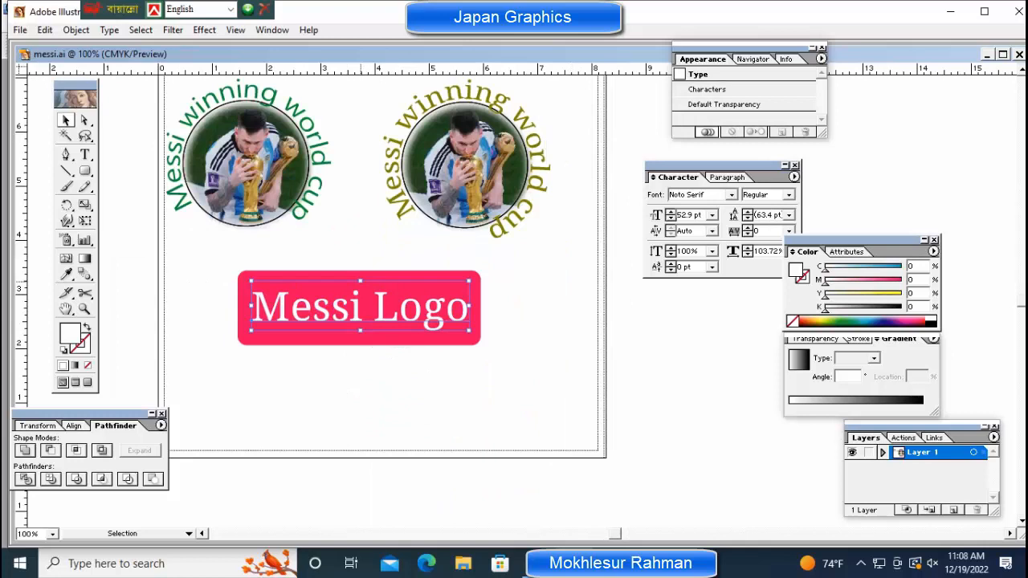
pyautogui.moveTo(360, 281); pyautogui.dragTo(361, 273)
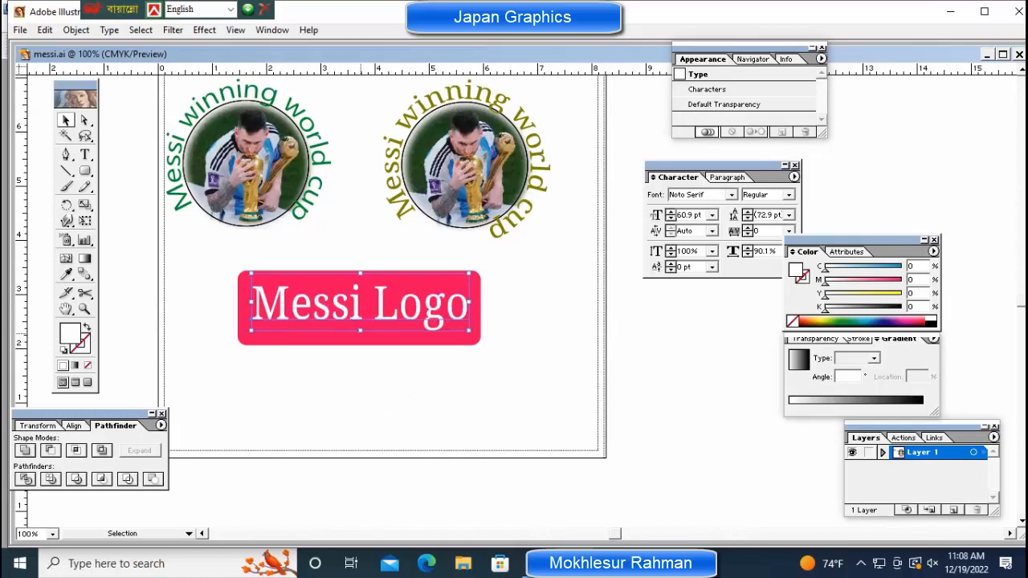
pyautogui.moveTo(361, 331); pyautogui.dragTo(360, 336)
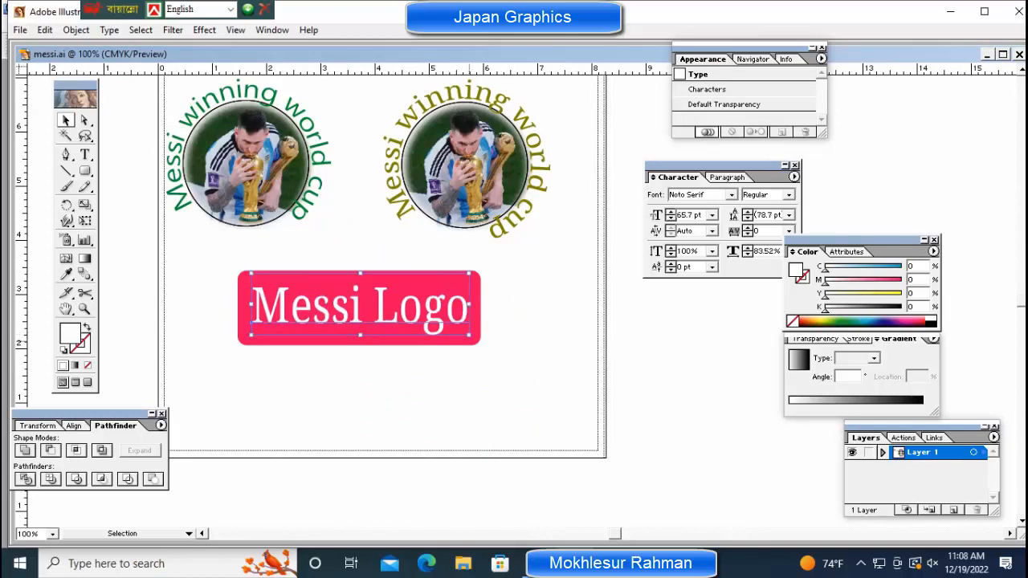
pyautogui.hotkey('ctrl', 'shift', 'a')
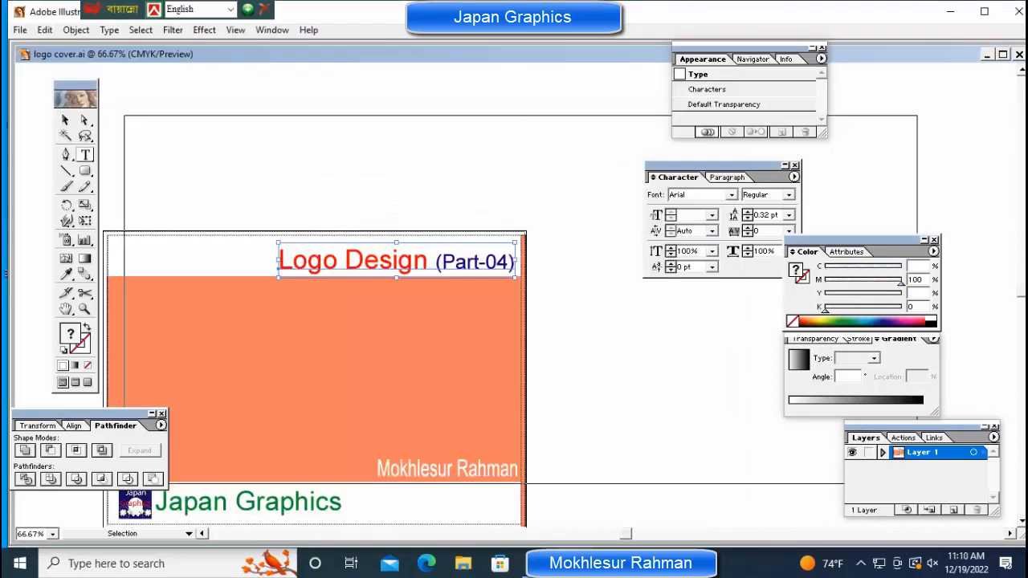
# In logo cover.ai, recolor the "Logo Design" title words to C 100, M 100, Y 0, K 0
pyautogui.hotkey('ctrl', '-')
pyautogui.hotkey('ctrl', '-')
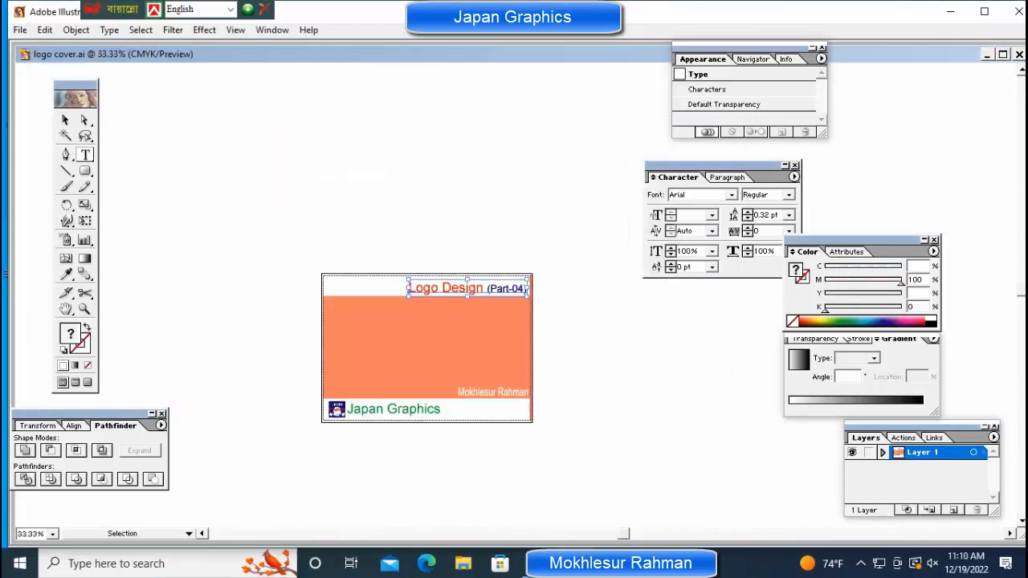
pyautogui.hotkey('ctrl', '+')
pyautogui.hotkey('ctrl', '+')
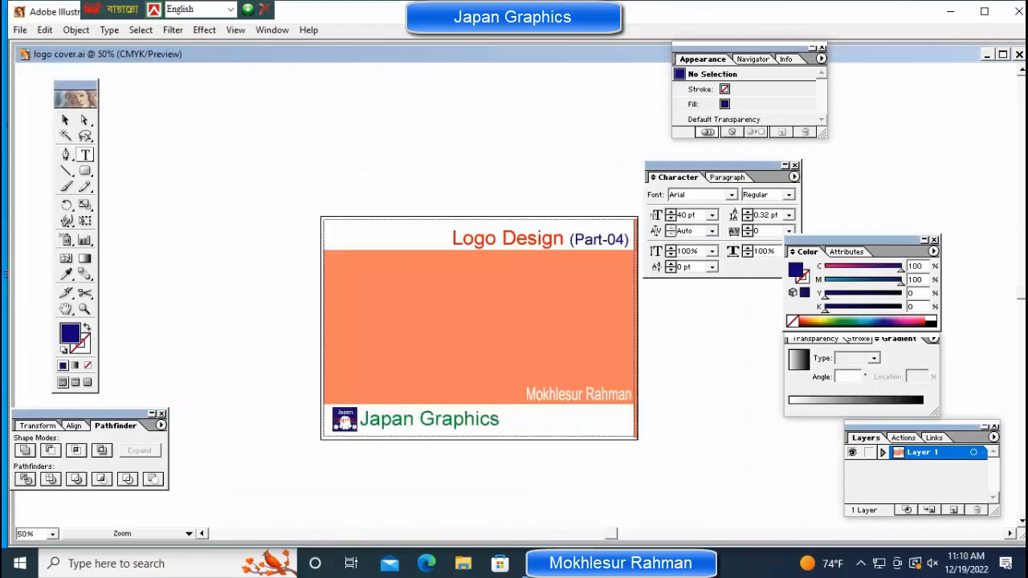
pyautogui.moveTo(423, 362); pyautogui.dragTo(370, 271)
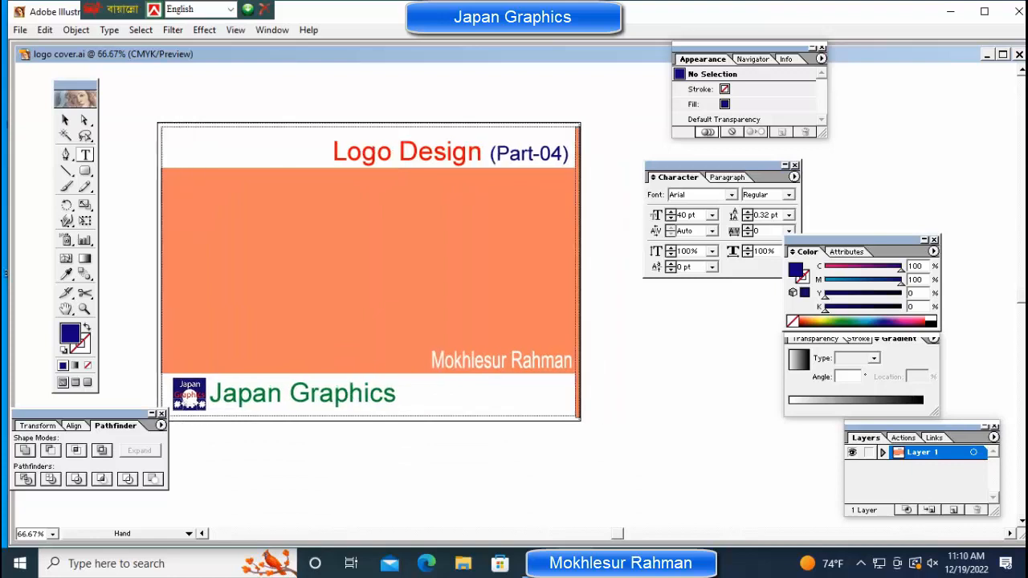
pyautogui.press('v')
pyautogui.click(405, 152)
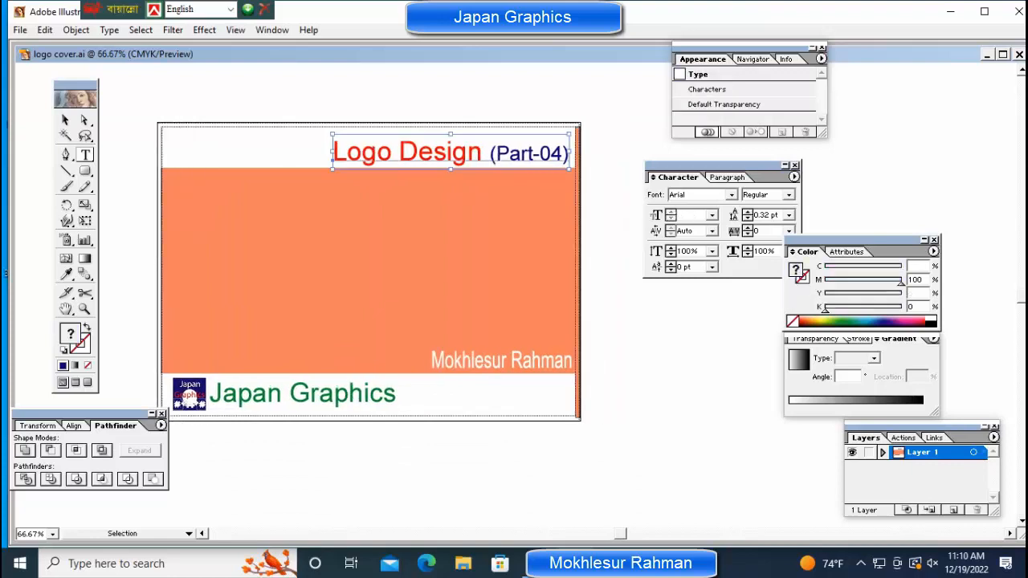
pyautogui.click(447, 152)
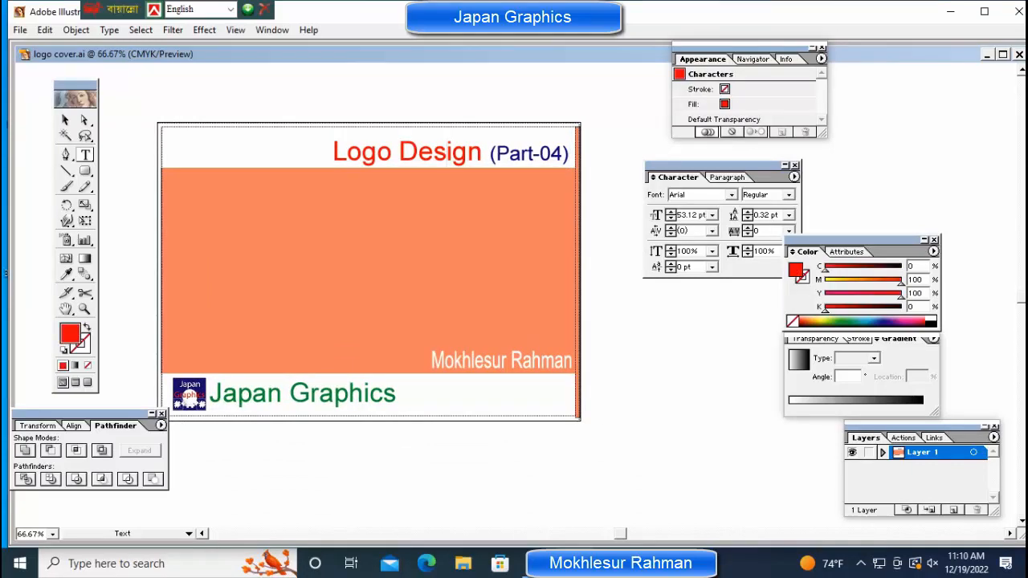
pyautogui.moveTo(482, 152); pyautogui.dragTo(333, 153)
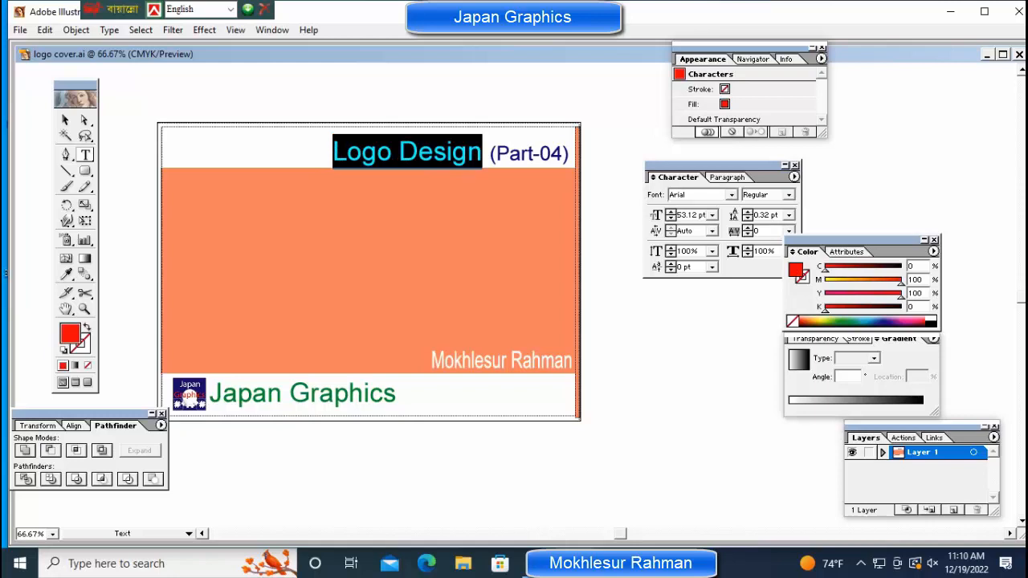
pyautogui.click(912, 265)
pyautogui.write('100')
pyautogui.press('Tab')
pyautogui.press('Tab')
pyautogui.write('0')
pyautogui.press('Return')
pyautogui.hotkey('ctrl', 'shift', 'a')
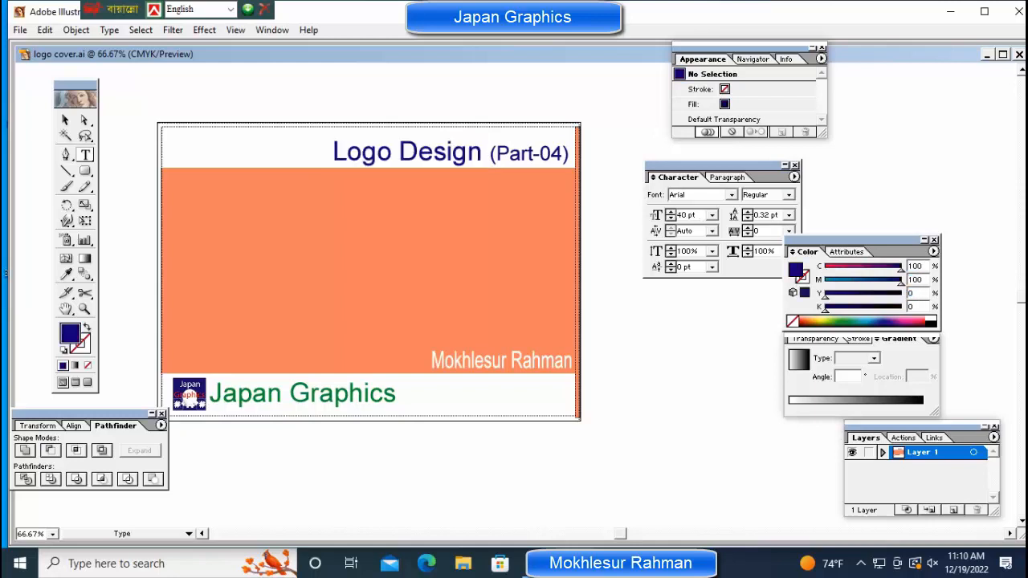
# Recolor the "(Part-04)" text in the title to C 100, M 0, Y 100, K 0
pyautogui.moveTo(489, 152); pyautogui.dragTo(570, 153)
pyautogui.click(915, 280)
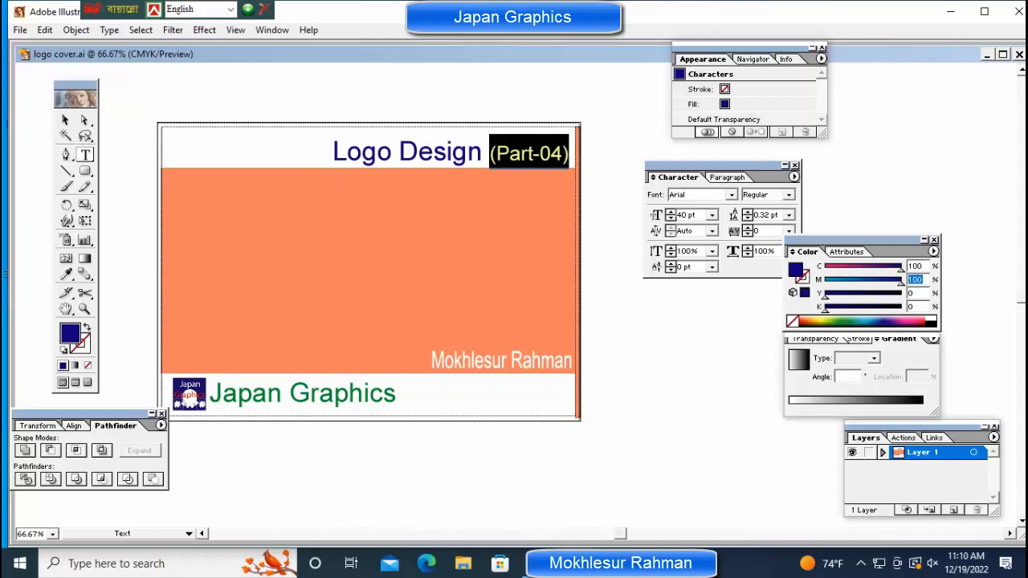
pyautogui.write('0')
pyautogui.press('Tab')
pyautogui.write('1')
pyautogui.press('Return')
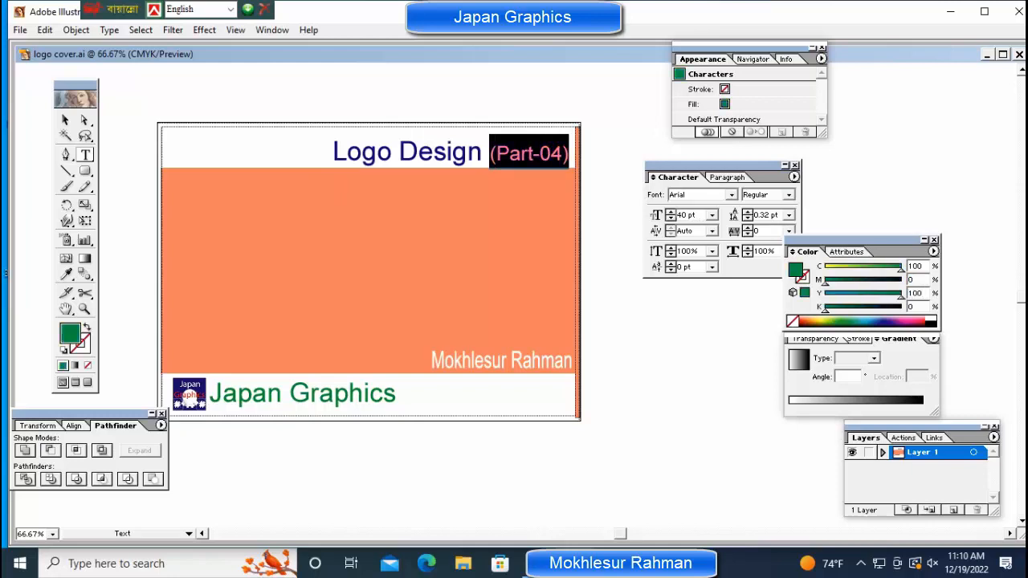
pyautogui.hotkey('ctrl', 'shift', 'a')
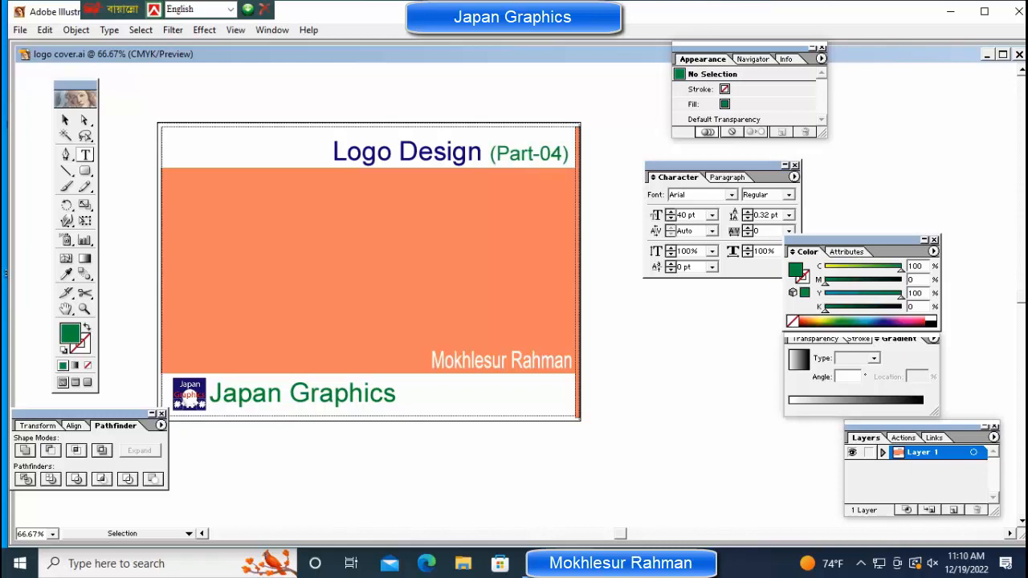
# Paste the copied group of four Messi logos into the cover design
pyautogui.keyDown('ctrl'); pyautogui.click(501, 361); pyautogui.keyUp('ctrl')
pyautogui.hotkey('ctrl', 'shift', 'a')
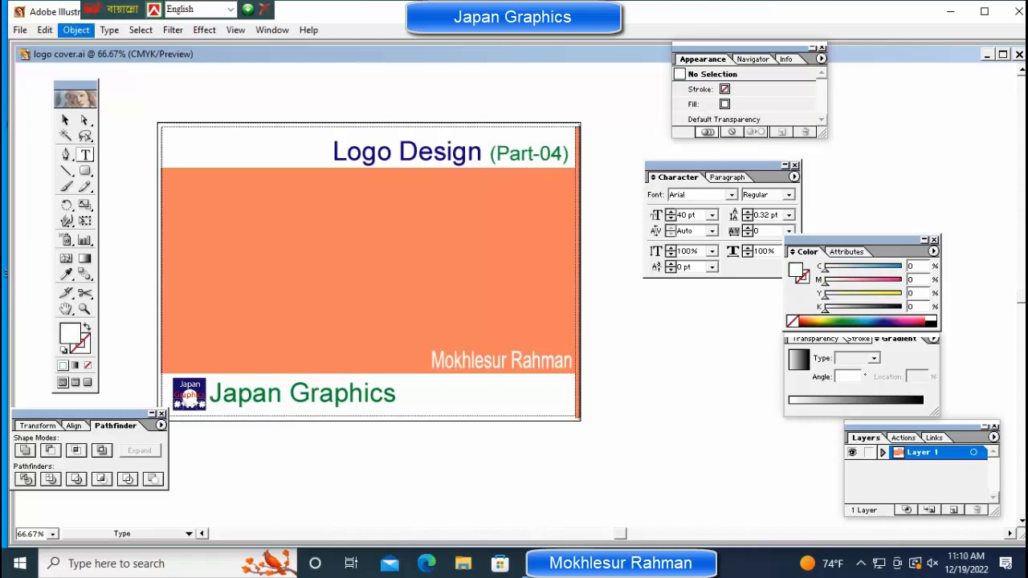
pyautogui.click(45, 31)
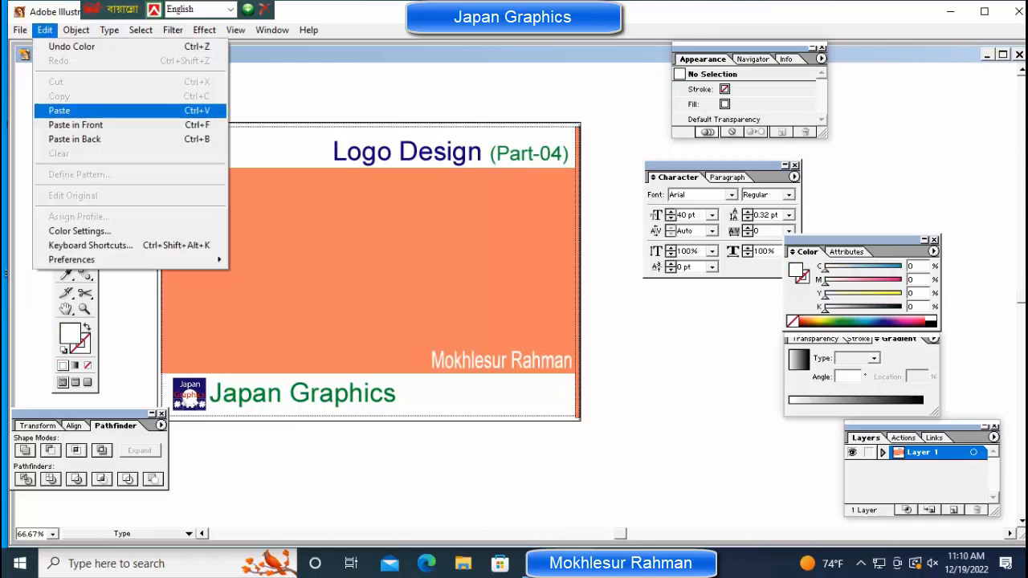
pyautogui.click(60, 110)
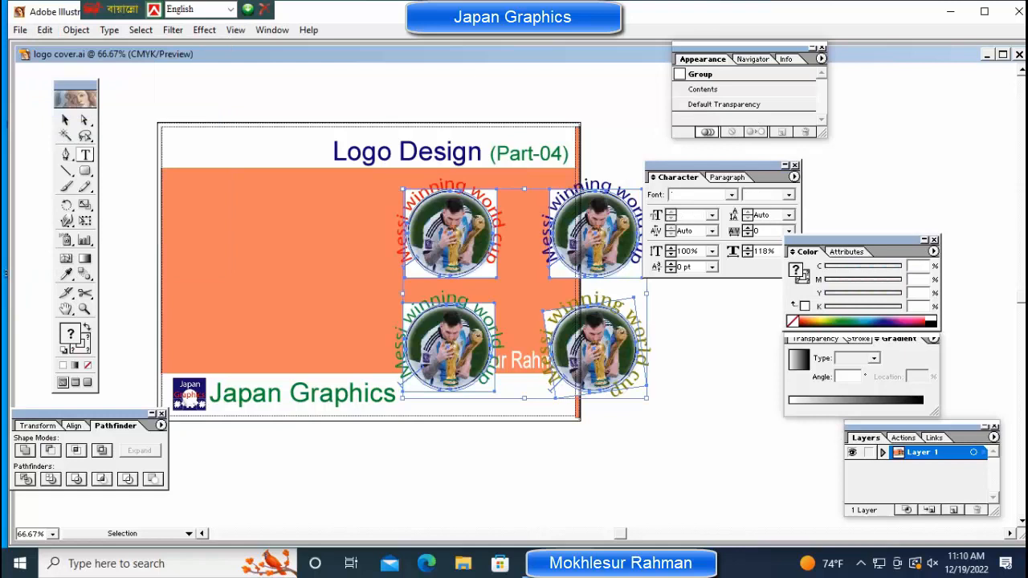
# Move the pasted logo group left so that all four logos lie within the cover page
pyautogui.hotkey('shift', 'Left')
pyautogui.hotkey('shift', 'Left')
pyautogui.hotkey('shift', 'Left')
pyautogui.hotkey('shift', 'Left')
pyautogui.hotkey('shift', 'Left')
pyautogui.hotkey('shift', 'Left')
pyautogui.hotkey('shift', 'Left')
pyautogui.hotkey('shift', 'Left')
pyautogui.hotkey('shift', 'Left')
pyautogui.hotkey('shift', 'Left')
pyautogui.hotkey('shift', 'Left')
pyautogui.hotkey('shift', 'Left')
pyautogui.hotkey('shift', 'Left')
pyautogui.hotkey('shift', 'Left')
pyautogui.hotkey('shift', 'Left')
pyautogui.hotkey('shift', 'Left')
pyautogui.hotkey('shift', 'Left')
pyautogui.hotkey('shift', 'Left')
pyautogui.hotkey('shift', 'Left')
pyautogui.hotkey('shift', 'Left')
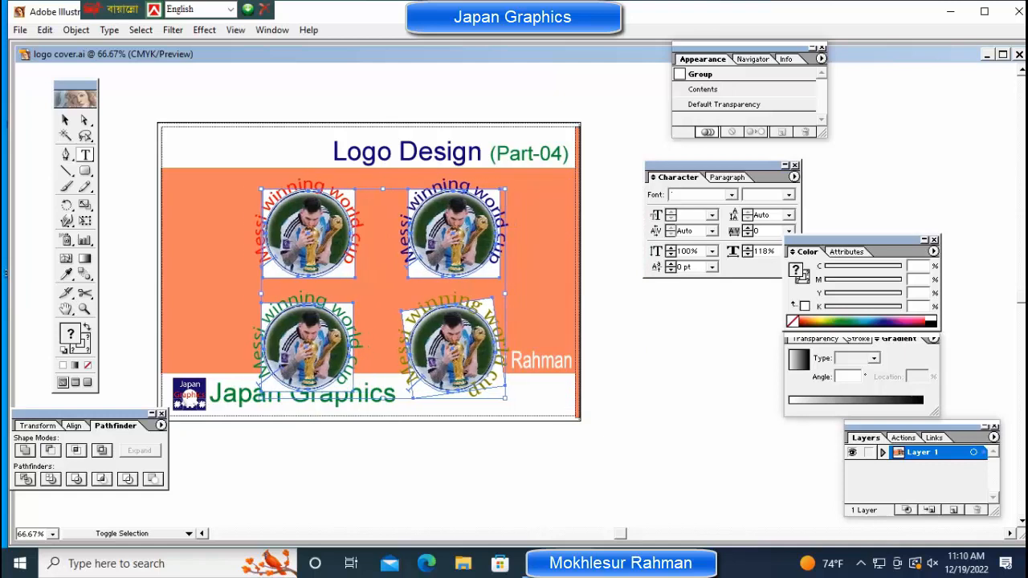
pyautogui.hotkey('shift', 'Left')
pyautogui.hotkey('shift', 'Left')
pyautogui.hotkey('shift', 'Left')
pyautogui.hotkey('shift', 'Left')
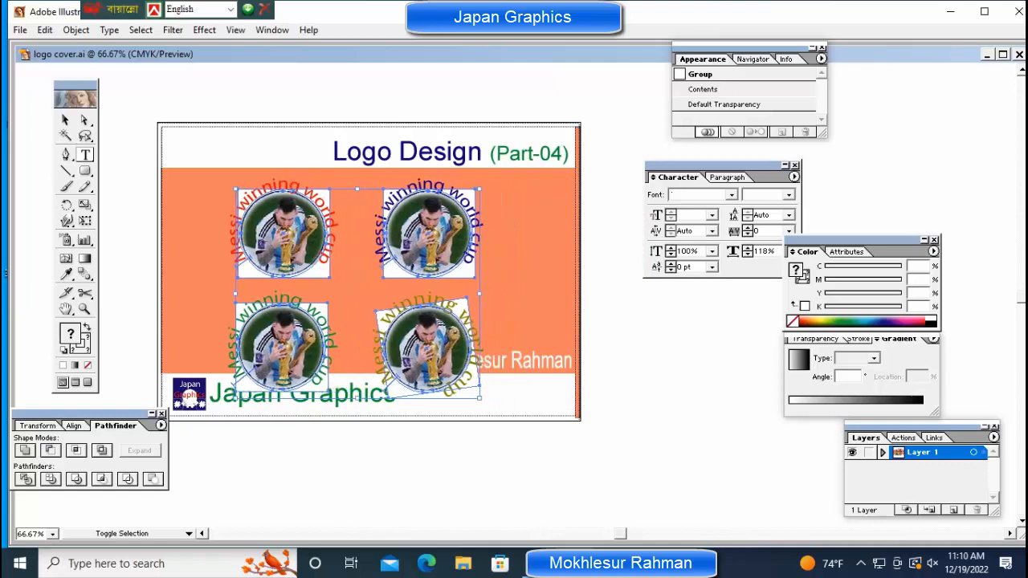
pyautogui.hotkey('shift', 'Left')
pyautogui.hotkey('shift', 'Left')
pyautogui.hotkey('shift', 'Left')
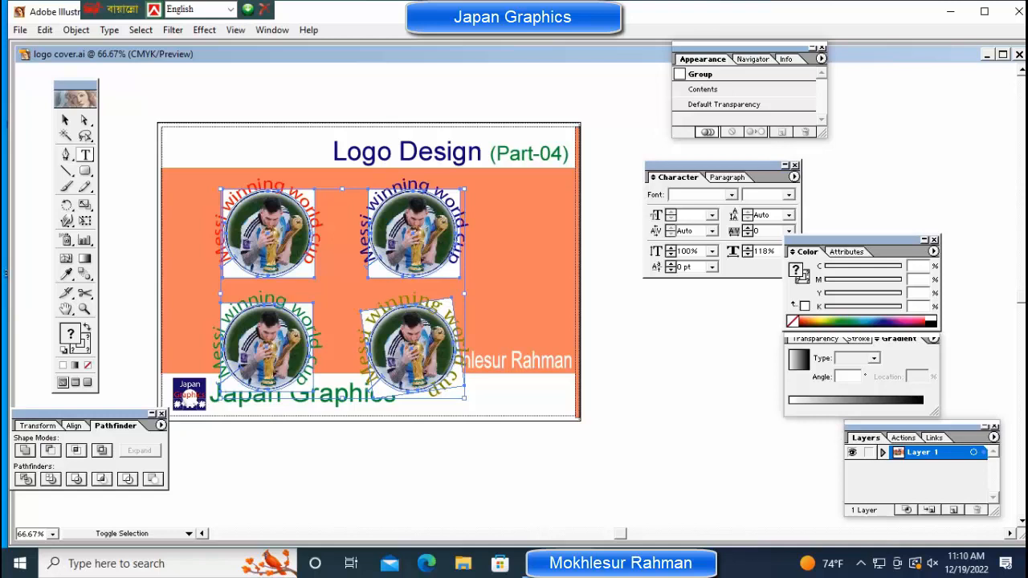
# Shrink the four-logo group proportionally around its center and move it up into the orange panel
pyautogui.moveTo(465, 398); pyautogui.dragTo(445, 381)
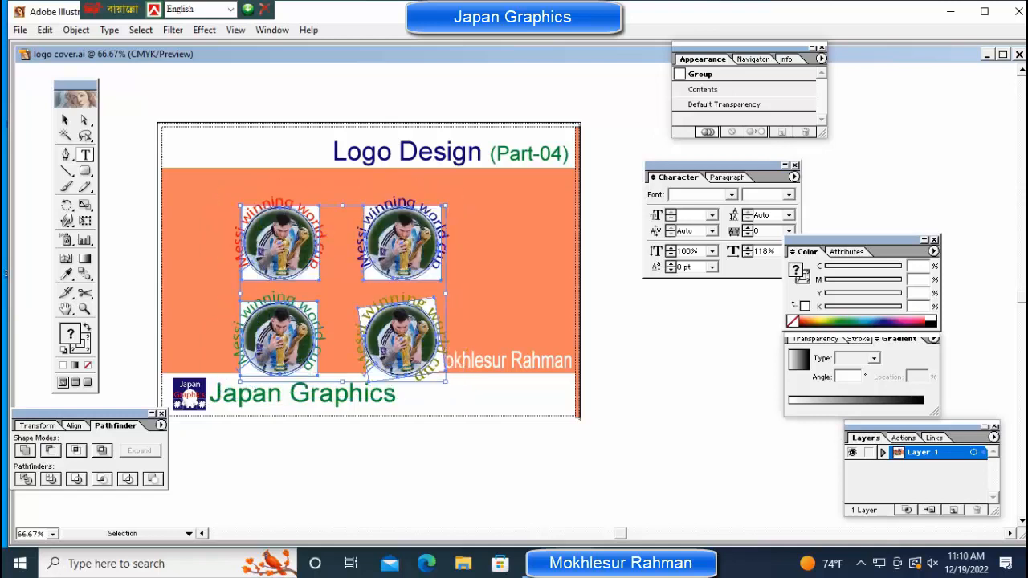
pyautogui.hotkey('ctrl', 'shift', 'Up')
pyautogui.hotkey('ctrl', 'shift', 'Up')
pyautogui.hotkey('ctrl', 'shift', 'Up')
pyautogui.hotkey('ctrl', 'shift', 'Up')
pyautogui.hotkey('ctrl', 'shift', 'Up')
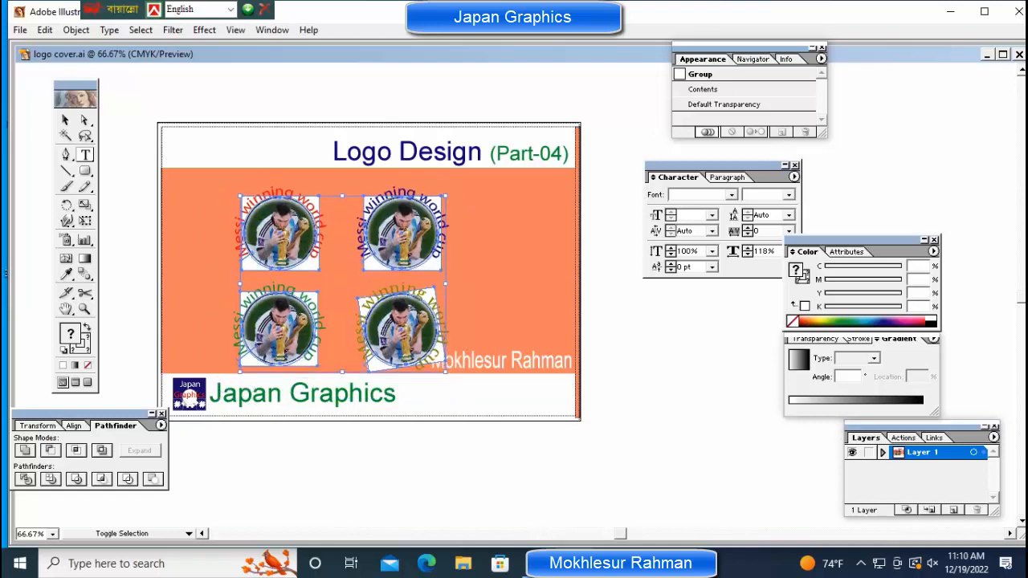
# Shift the logo group left, then slightly back right, to position it in the left part of the orange panel
pyautogui.hotkey('shift', 'Left')
pyautogui.hotkey('shift', 'Left')
pyautogui.hotkey('shift', 'Left')
pyautogui.hotkey('shift', 'Left')
pyautogui.hotkey('shift', 'Left')
pyautogui.hotkey('shift', 'Left')
pyautogui.hotkey('shift', 'Left')
pyautogui.hotkey('shift', 'Left')
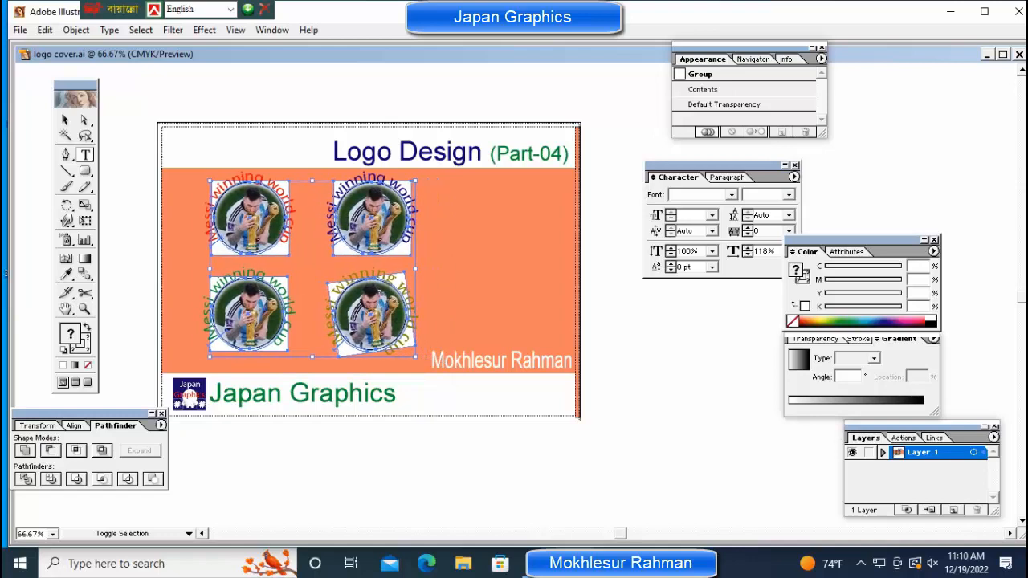
pyautogui.hotkey('shift', 'Left')
pyautogui.hotkey('shift', 'Left')
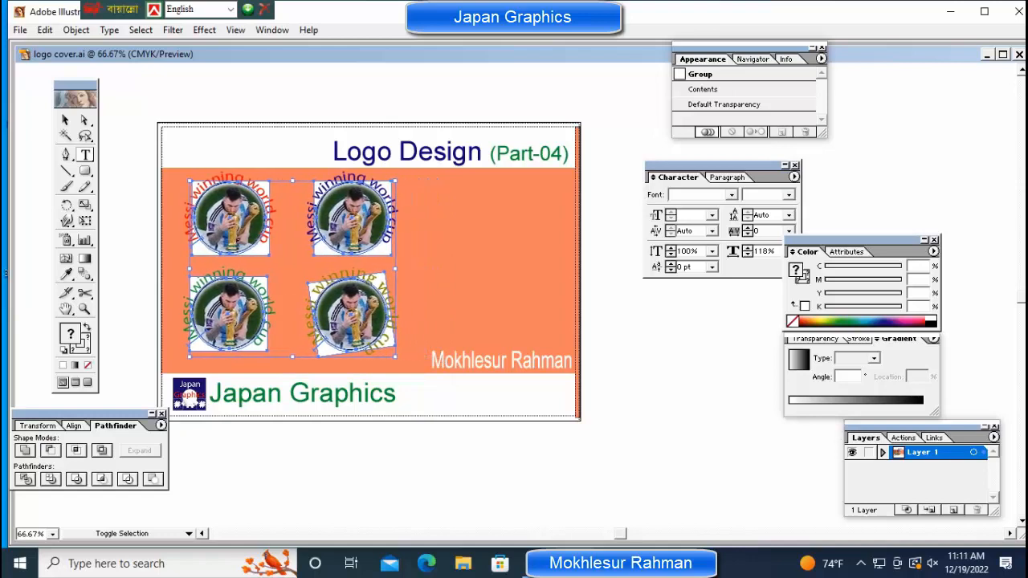
pyautogui.hotkey('shift', 'Right')
pyautogui.hotkey('shift', 'Right')
pyautogui.hotkey('shift', 'Right')
pyautogui.hotkey('shift', 'Right')
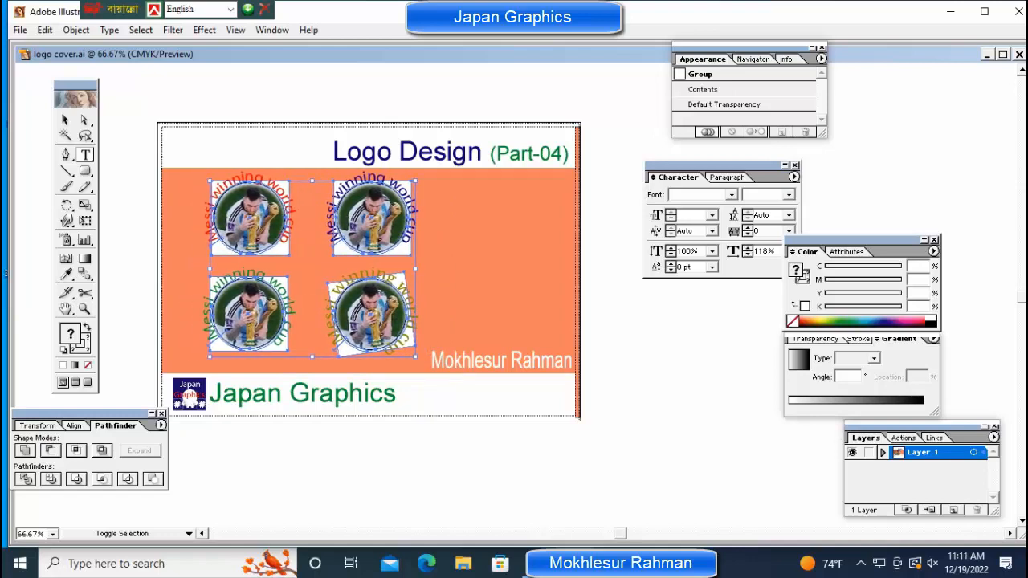
pyautogui.hotkey('shift', 'Right')
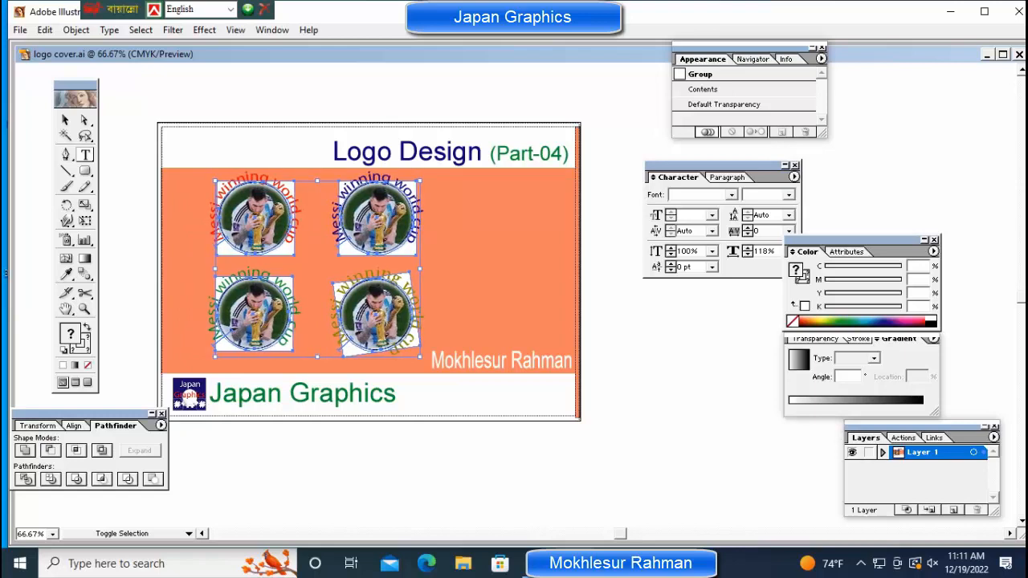
# Move the four-logo group right so it sits near the middle of the orange panel
pyautogui.hotkey('shift', 'Left')
pyautogui.hotkey('shift', 'Left')
pyautogui.hotkey('shift', 'Left')
pyautogui.hotkey('shift', 'Left')
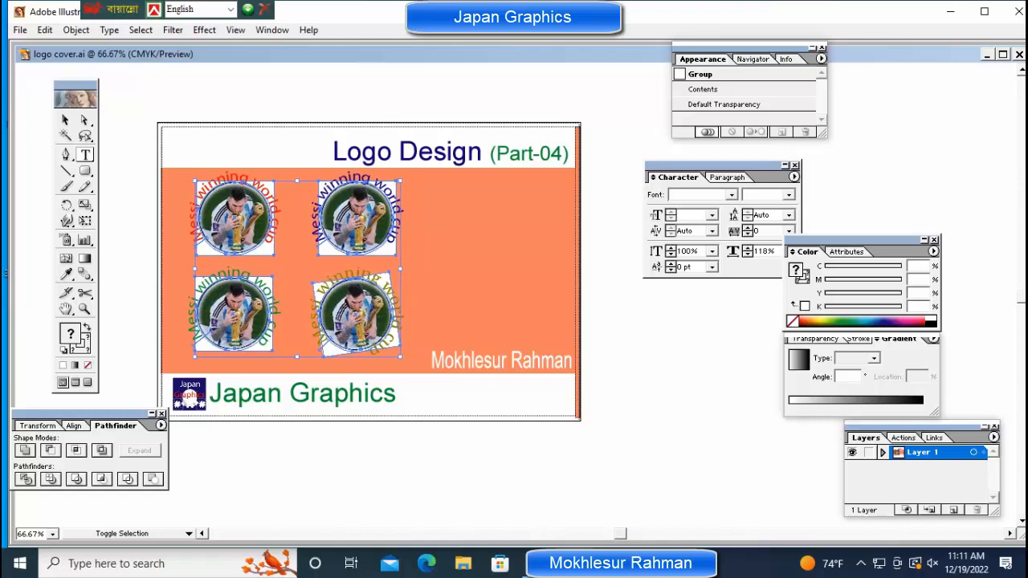
pyautogui.moveTo(301, 265); pyautogui.dragTo(397, 265)
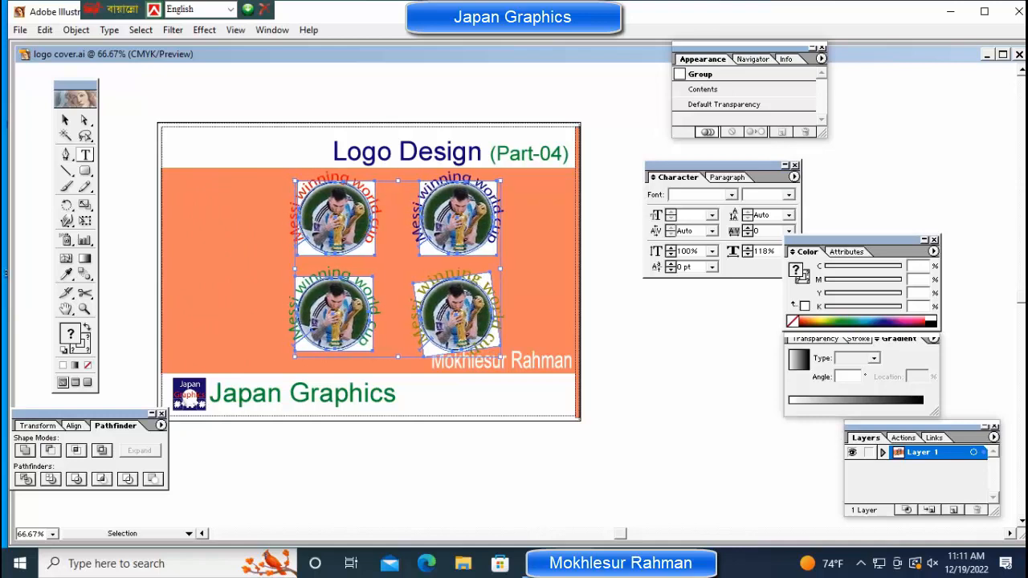
# Ungroup the four-logo group on the cover so that each Messi logo can be selected separately
pyautogui.hotkey('ctrl', 'shift', 'a')
pyautogui.hotkey('ctrl', 'z')
pyautogui.rightClick(353, 231)
pyautogui.click(377, 278)
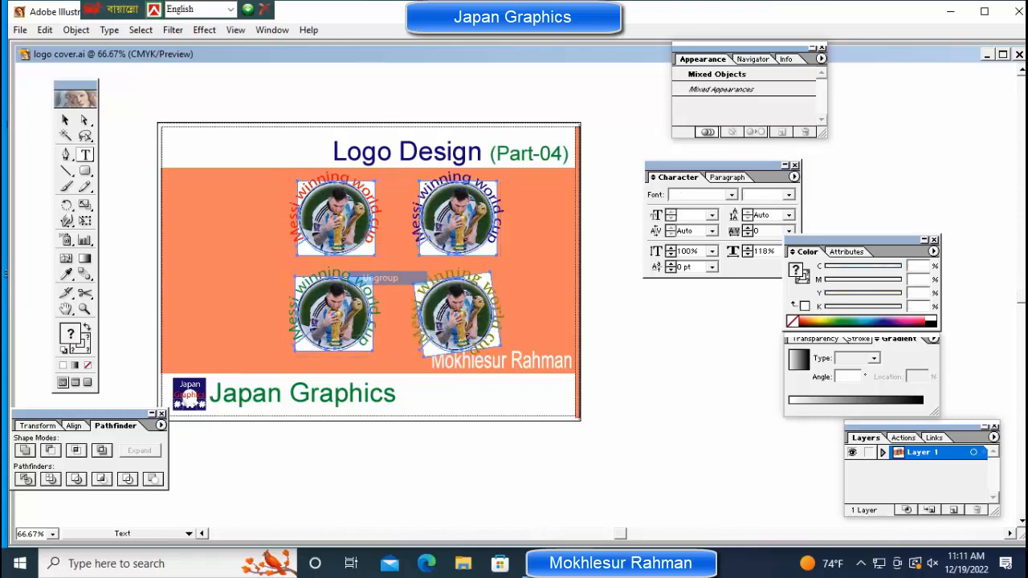
pyautogui.hotkey('ctrl', 'shift', 'a')
pyautogui.click(335, 217)
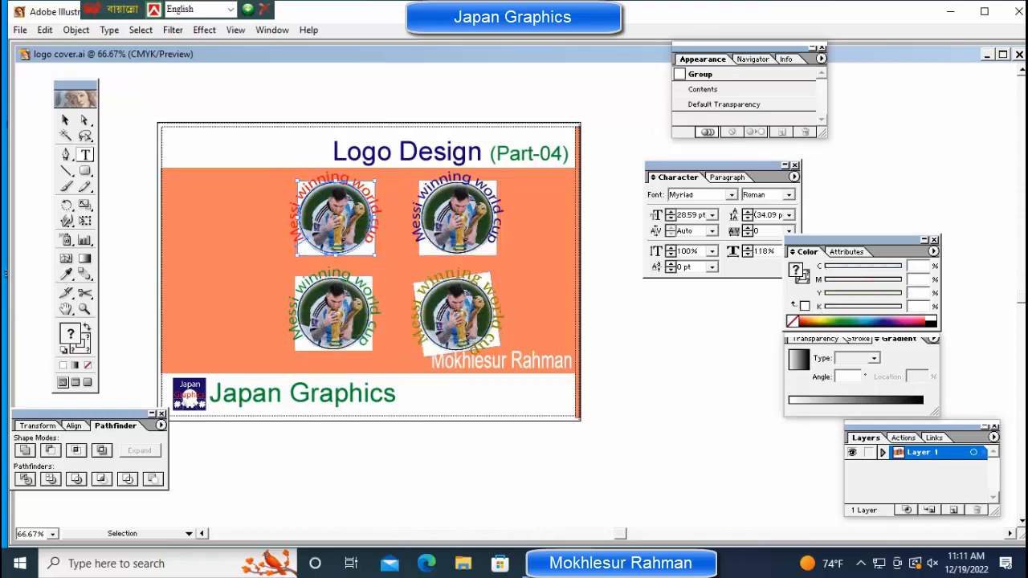
pyautogui.hotkey('ctrl', 'shift', 'a')
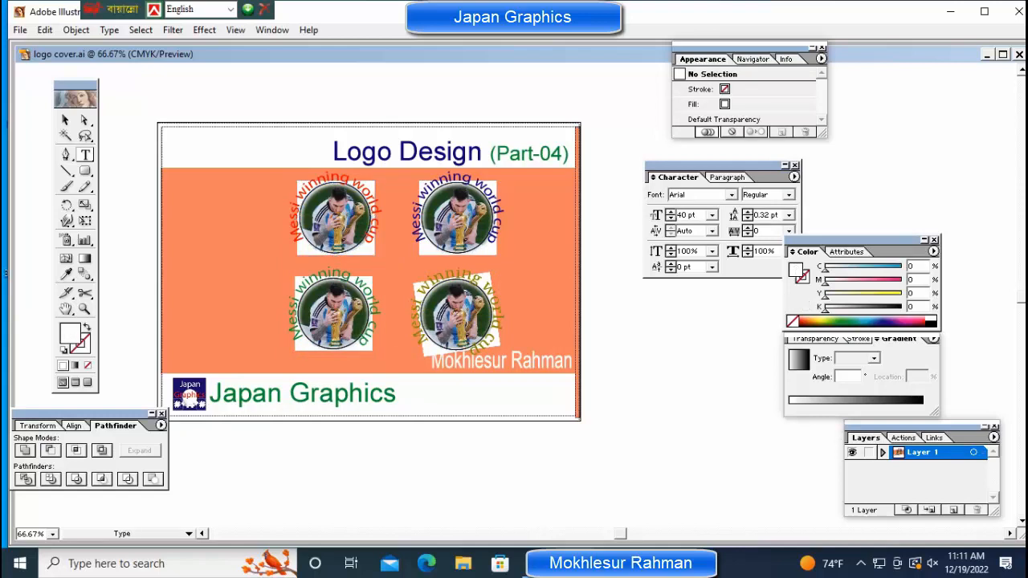
# Remove the orange fill from the cover's large background rectangle, keeping its stroke
pyautogui.press('ctrl')
pyautogui.keyDown('ctrl'); pyautogui.click(224, 273); pyautogui.keyUp('ctrl')
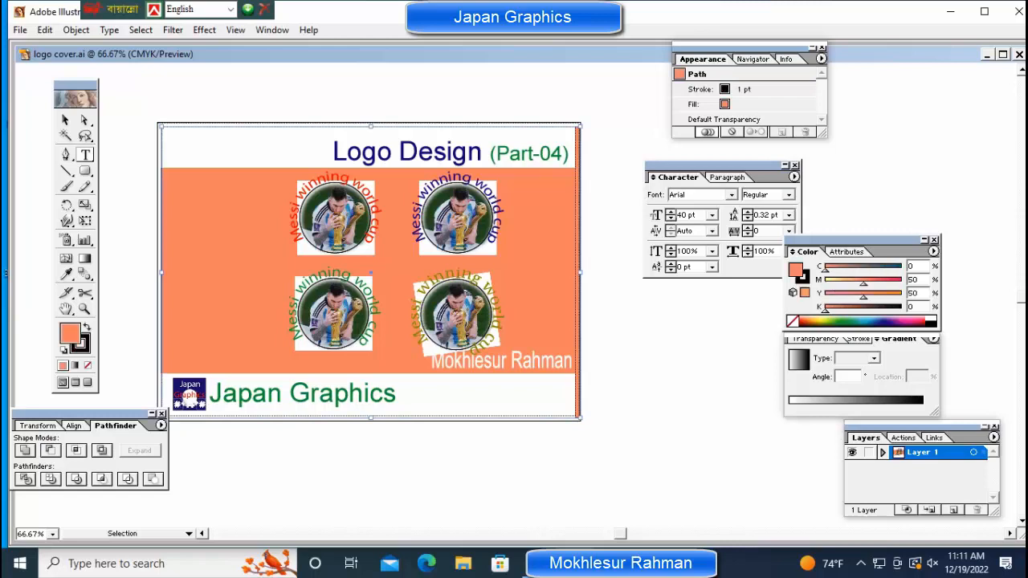
pyautogui.keyDown('ctrl'); pyautogui.keyDown('shift'); pyautogui.click(225, 273); pyautogui.keyUp('shift'); pyautogui.keyUp('ctrl')
pyautogui.keyDown('ctrl'); pyautogui.click(225, 273); pyautogui.keyUp('ctrl')
pyautogui.click(87, 366)
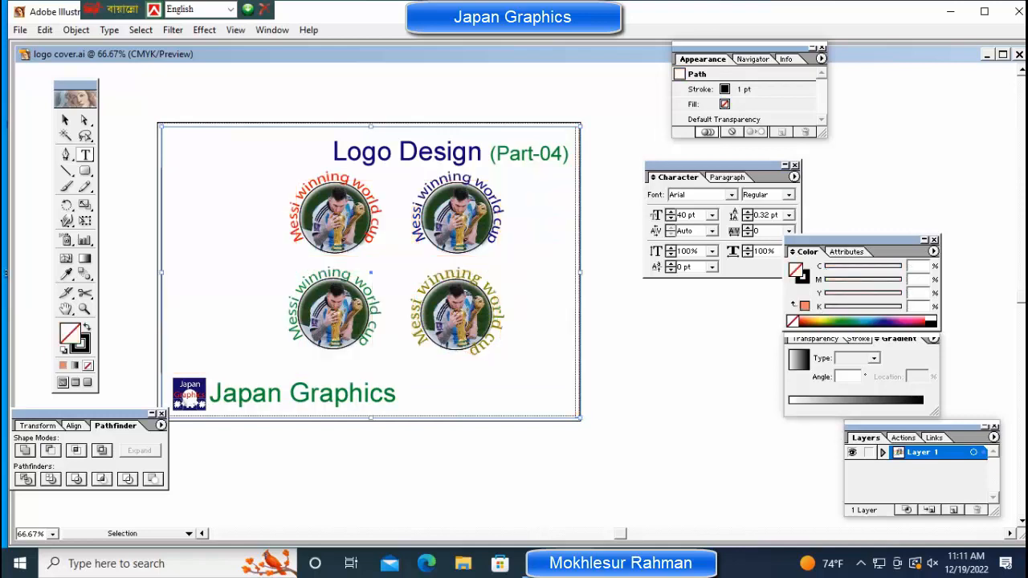
# Select the red and green logos in the left column and shift them together further left on the cover
pyautogui.hotkey('ctrl', 'shift', 'a')
pyautogui.moveTo(223, 189); pyautogui.dragTo(381, 340)
pyautogui.press('shift')
pyautogui.hotkey('shift', 'Left')
pyautogui.hotkey('shift', 'Left')
pyautogui.hotkey('shift', 'Left')
pyautogui.hotkey('shift', 'Left')
pyautogui.hotkey('shift', 'Left')
pyautogui.hotkey('shift', 'Left')
pyautogui.hotkey('shift', 'Left')
pyautogui.hotkey('shift', 'Left')
pyautogui.hotkey('shift', 'Left')
pyautogui.hotkey('shift', 'Left')
pyautogui.hotkey('shift', 'Left')
pyautogui.hotkey('shift', 'Left')
pyautogui.hotkey('shift', 'Left')
pyautogui.hotkey('shift', 'Right')
pyautogui.hotkey('shift', 'Right')
pyautogui.hotkey('shift', 'Right')
pyautogui.hotkey('shift', 'Right')
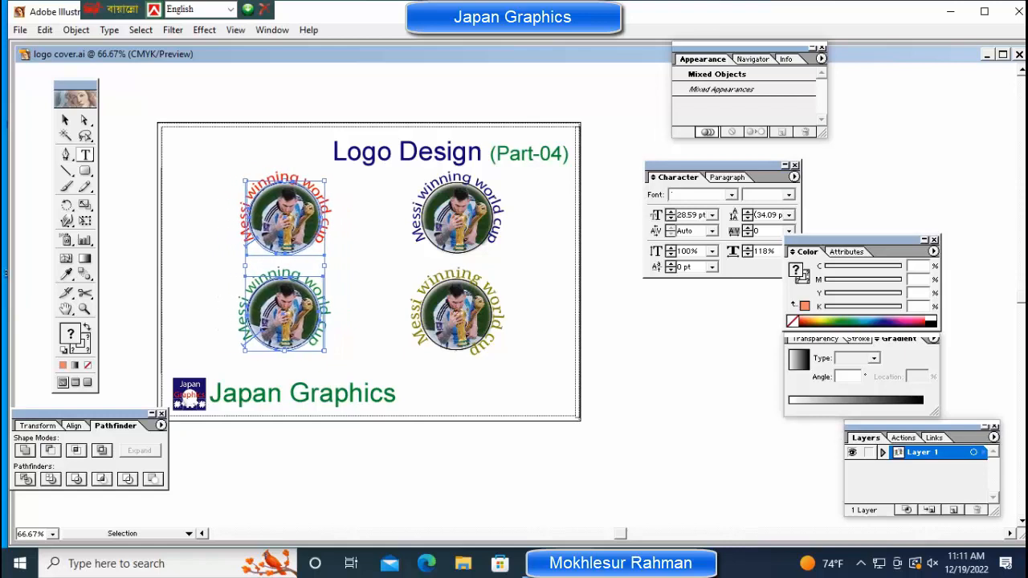
# Select the blue and olive logos in the right column and shift them together slightly right
pyautogui.hotkey('ctrl', 'shift', 'a')
pyautogui.moveTo(562, 186); pyautogui.dragTo(424, 342)
pyautogui.hotkey('shift', 'Right')
pyautogui.hotkey('shift', 'Right')
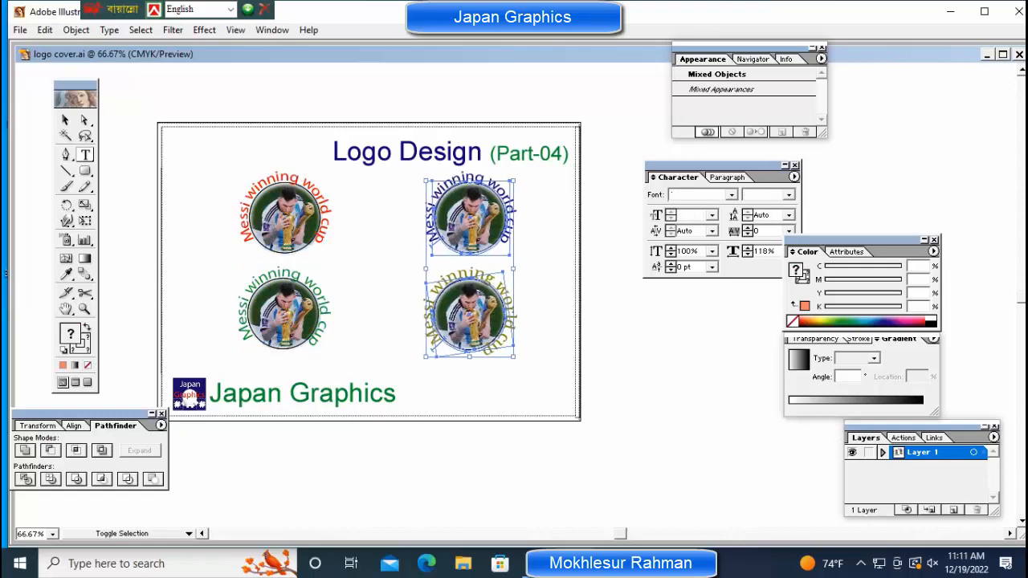
pyautogui.hotkey('shift', 'Right')
pyautogui.hotkey('shift', 'Right')
pyautogui.hotkey('shift', 'Left')
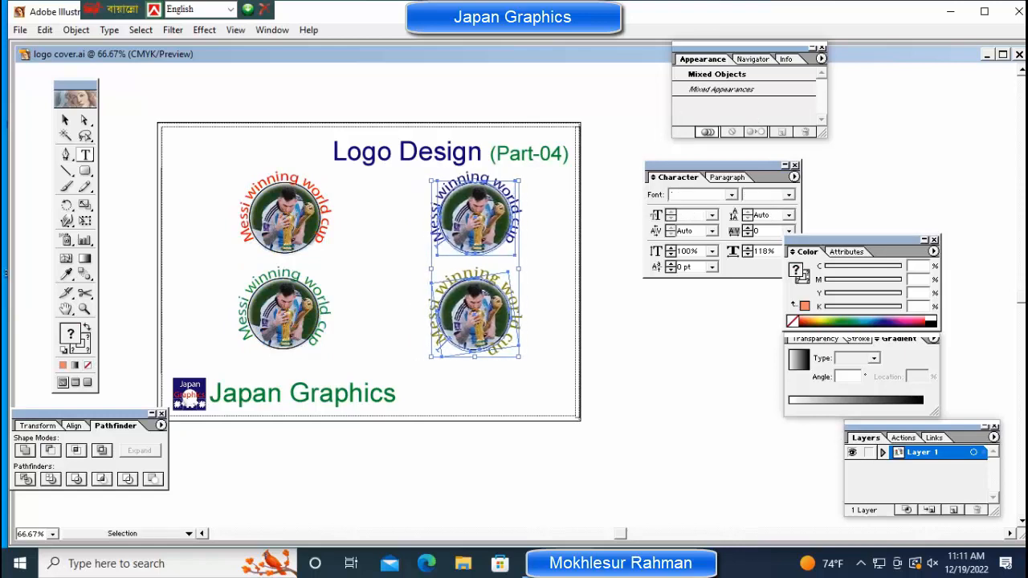
pyautogui.hotkey('ctrl', 'shift', 'a')
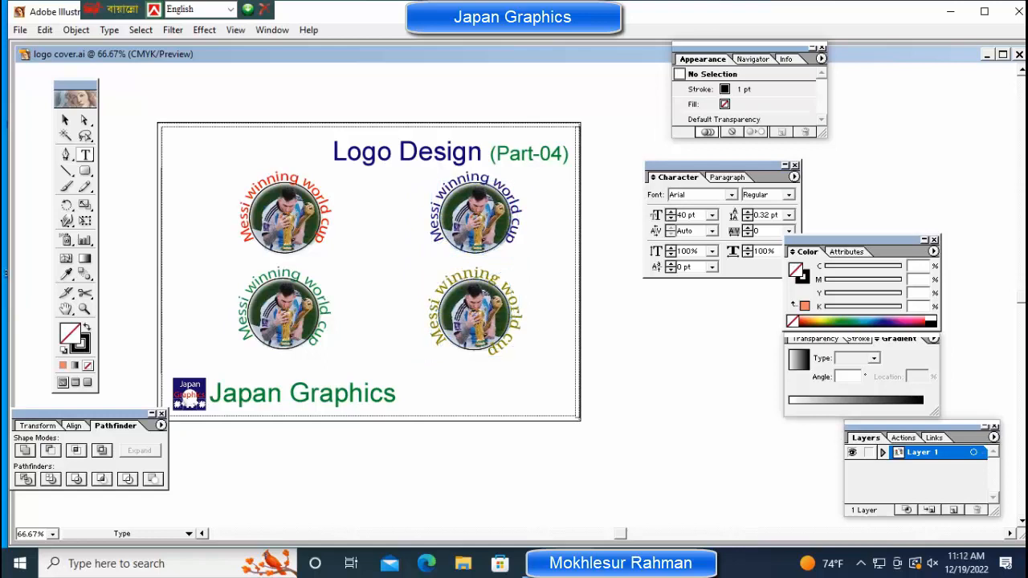
# Select the hidden white name text in outline view, move it down beside the Japan Graphics footer text, and delete it
pyautogui.hotkey('ctrl', 'y')
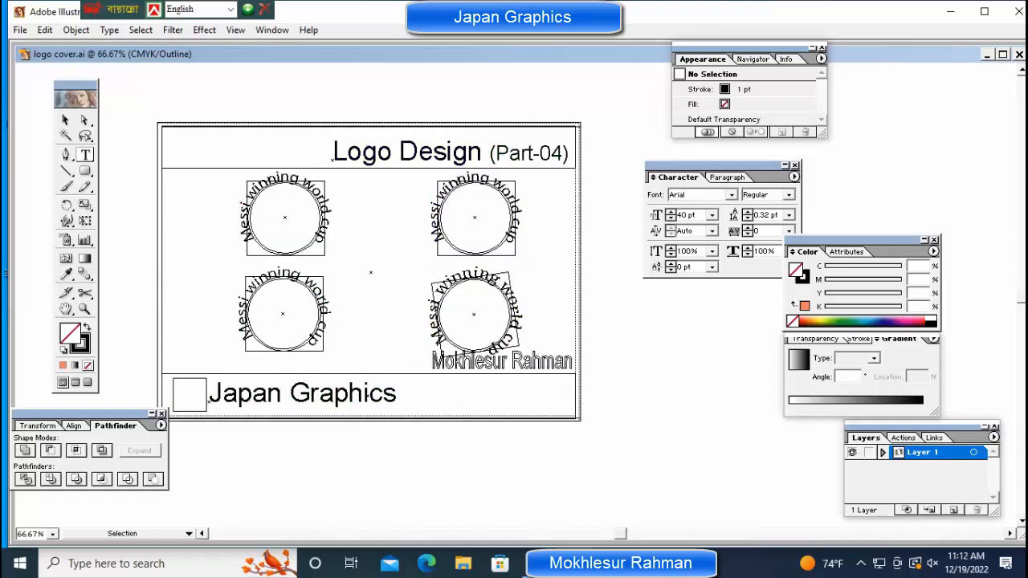
pyautogui.click(501, 361)
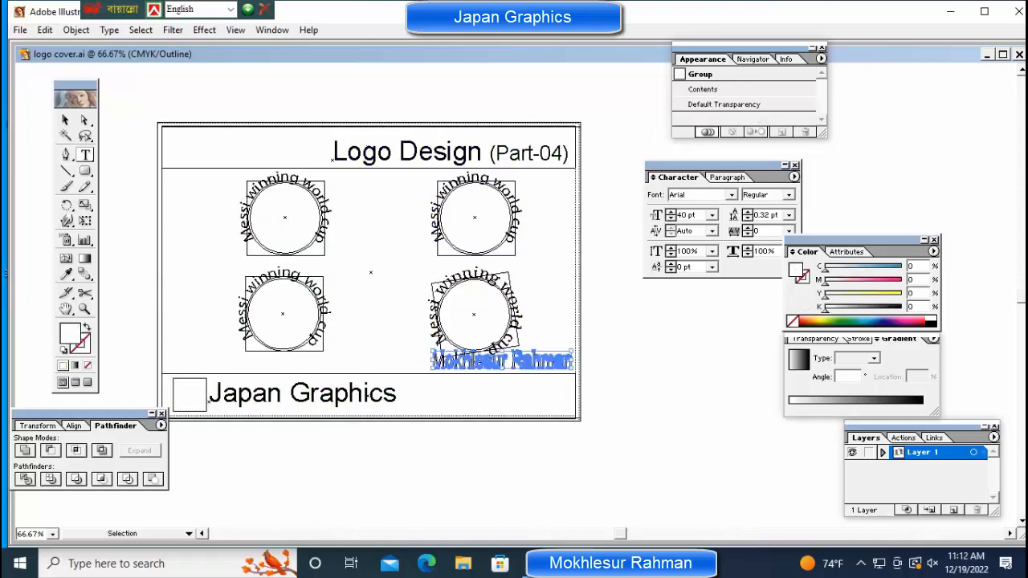
pyautogui.hotkey('ctrl', 'y')
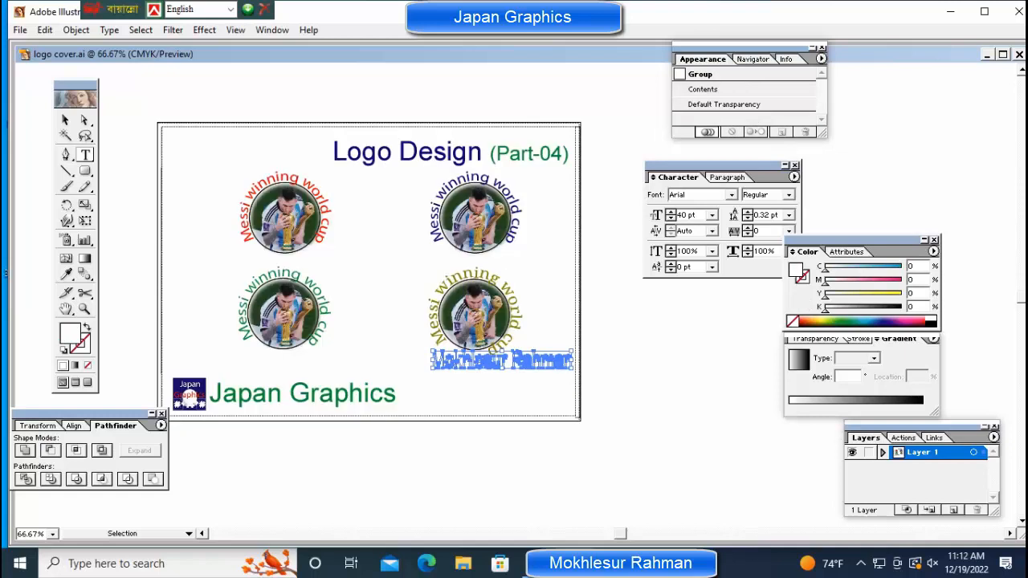
pyautogui.hotkey('shift', 'Down')
pyautogui.hotkey('shift', 'Down')
pyautogui.hotkey('shift', 'Down')
pyautogui.hotkey('shift', 'Down')
pyautogui.hotkey('shift', 'Down')
pyautogui.hotkey('shift', 'Down')
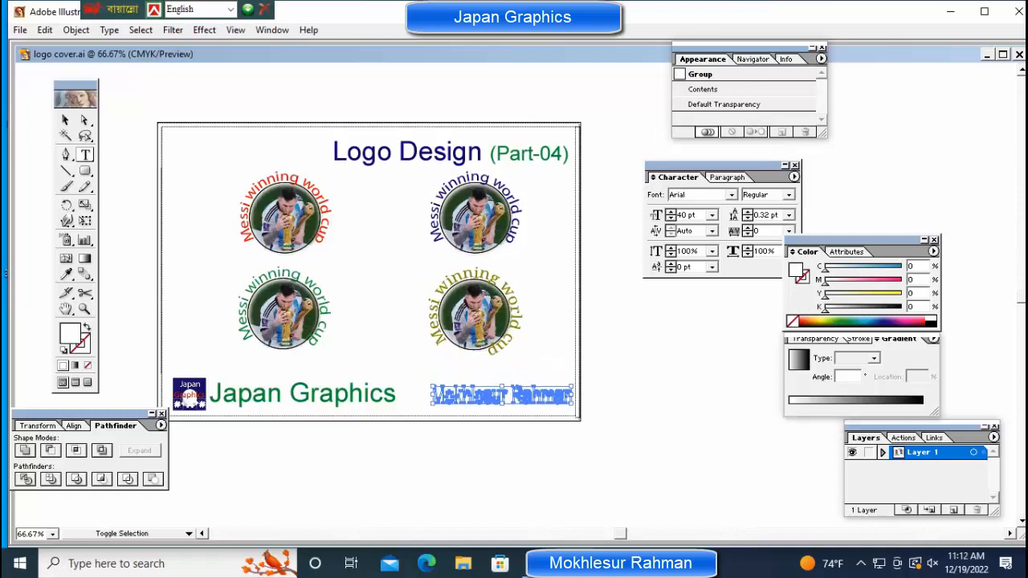
pyautogui.hotkey('shift', 'Left')
pyautogui.hotkey('shift', 'Left')
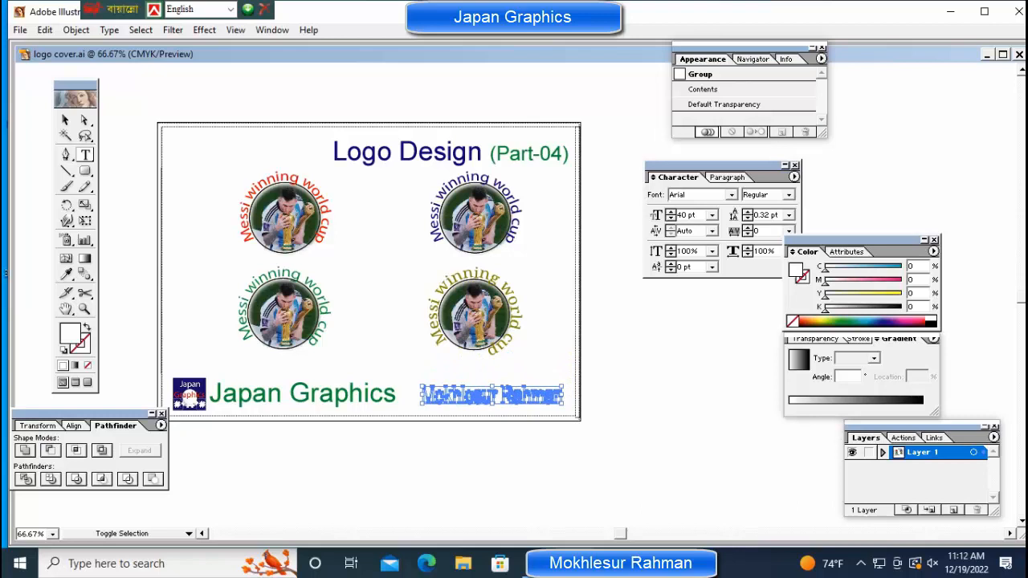
pyautogui.hotkey('shift', 'Up')
pyautogui.hotkey('shift', 'Down')
pyautogui.press('Delete')
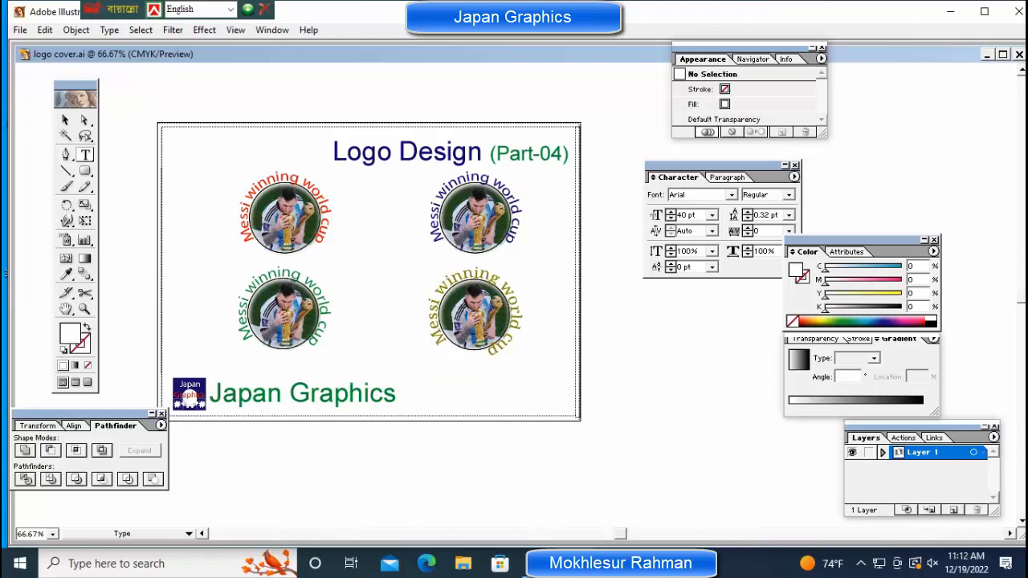
# Draw a full-width rectangle over the cover's upper title strip and fill it with 100% magenta
pyautogui.press('m')
pyautogui.moveTo(85, 170); pyautogui.dragTo(99, 174)
pyautogui.moveTo(161, 125); pyautogui.dragTo(576, 168)
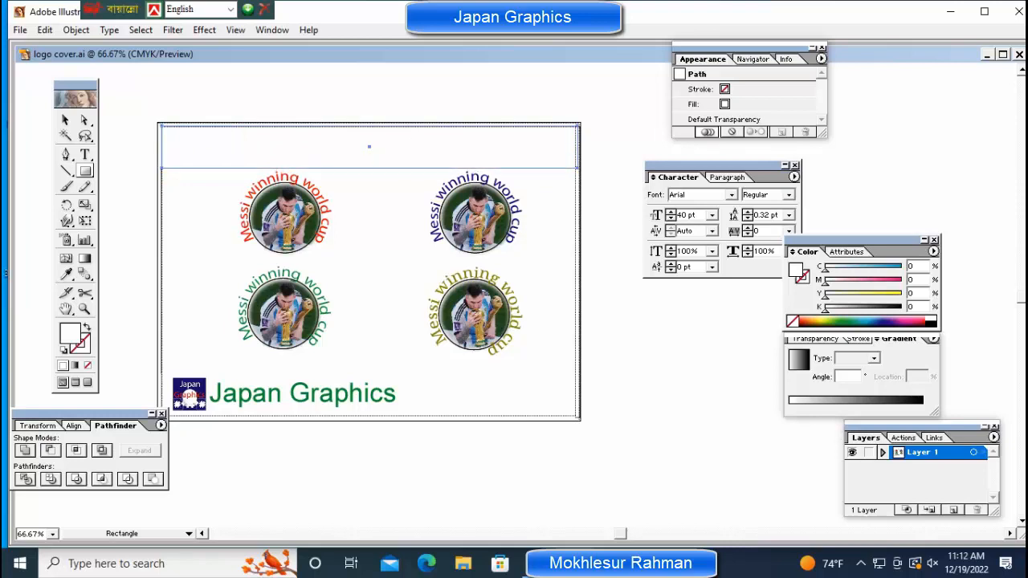
pyautogui.click(911, 279)
pyautogui.write('100')
pyautogui.press('Return')
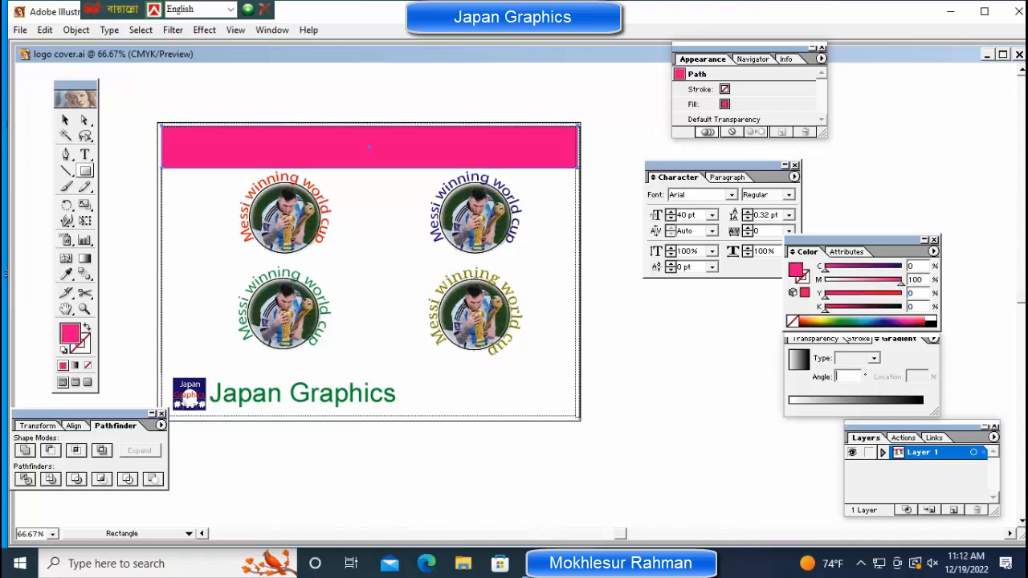
pyautogui.hotkey('ctrl', 'shift', 'a')
pyautogui.click(368, 147)
pyautogui.hotkey('ctrl', 'shift', 'a')
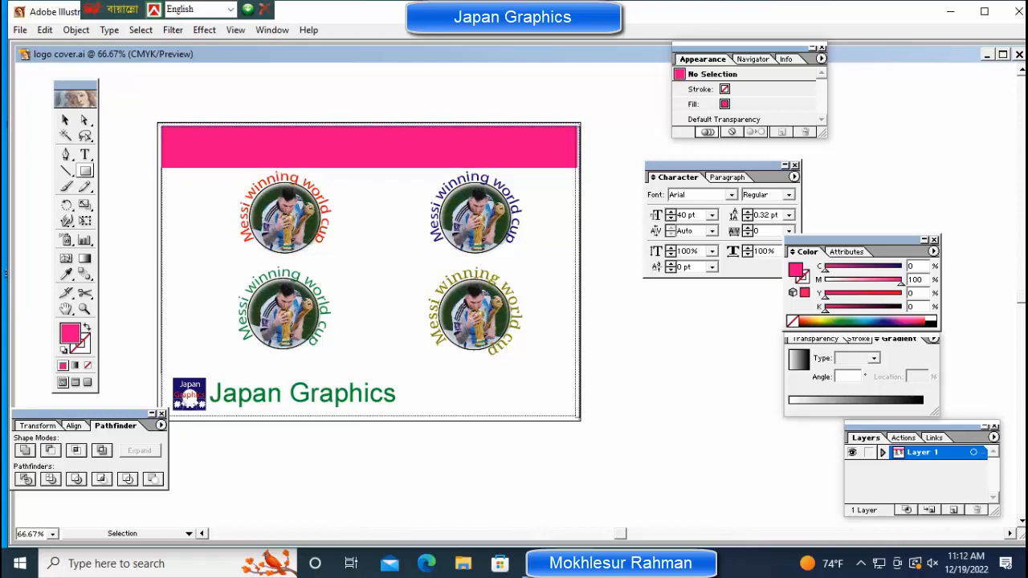
# Bring the "Logo Design (Part-04)" title in front of the magenta band and color it white
pyautogui.moveTo(227, 89); pyautogui.dragTo(445, 152)
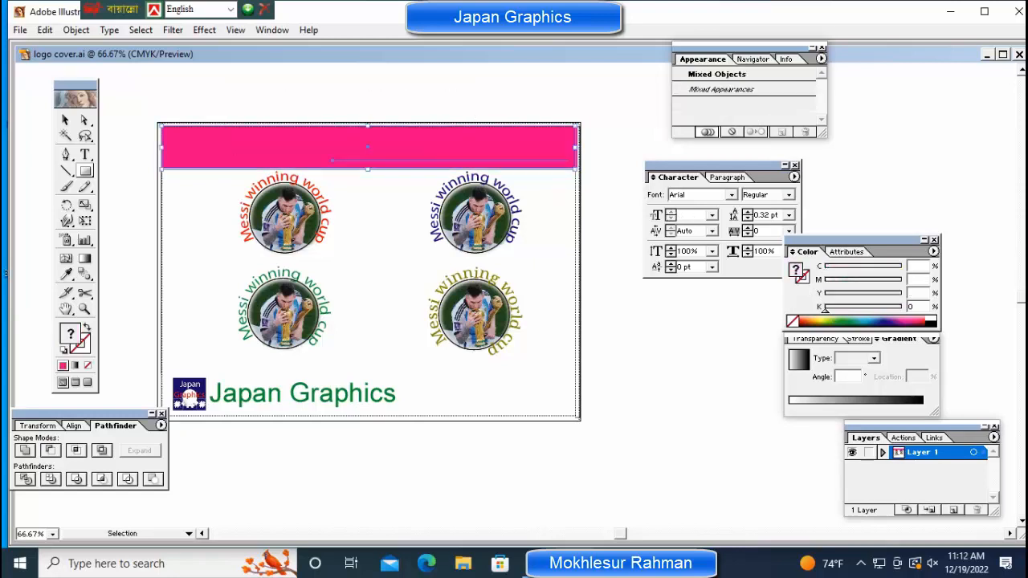
pyautogui.hotkey('ctrl', 'shift', 'a')
pyautogui.click(367, 147)
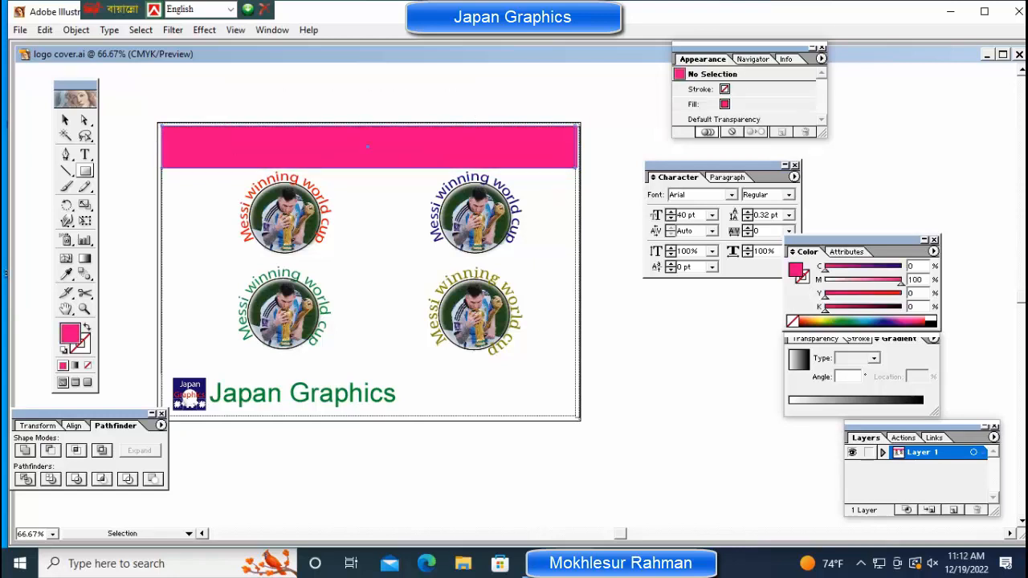
pyautogui.hotkey('ctrl', 'shift', 'a')
pyautogui.moveTo(185, 103); pyautogui.dragTo(554, 175)
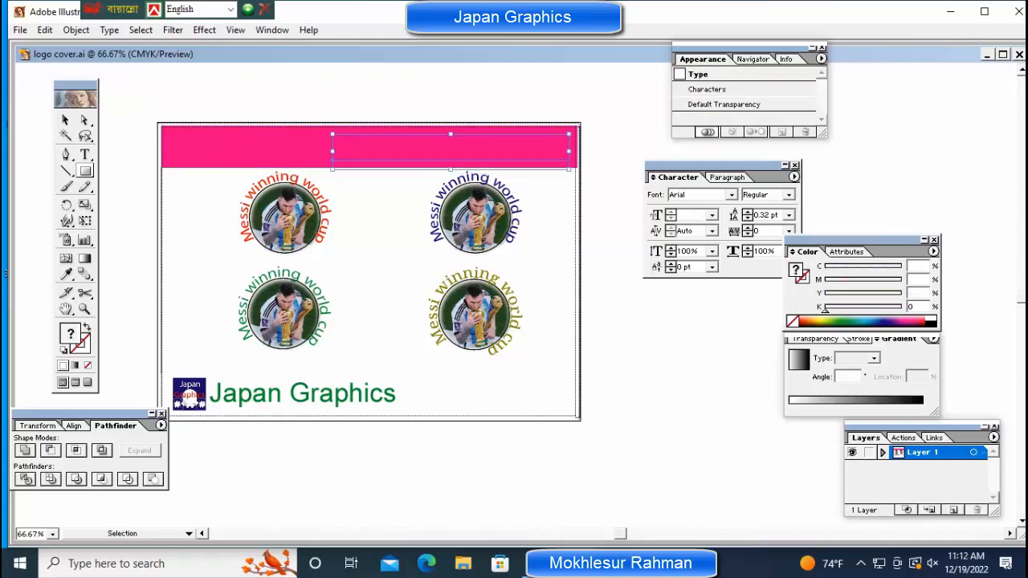
pyautogui.hotkey('ctrl', 'shift', 'a')
pyautogui.moveTo(219, 98); pyautogui.dragTo(572, 172)
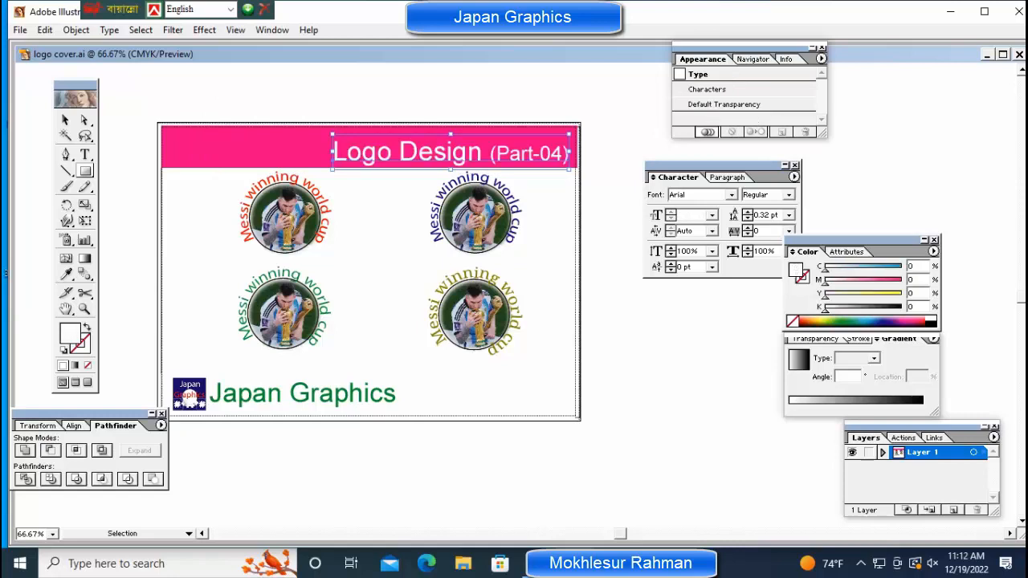
# Nudge the "Logo Design (Part-04)" title up to center it vertically within the magenta band
pyautogui.hotkey('ctrl', 'shift', 'a')
pyautogui.keyDown('ctrl'); pyautogui.click(450, 153); pyautogui.keyUp('ctrl')
pyautogui.press('Up')
pyautogui.press('Up')
pyautogui.press('Up')
pyautogui.press('Up')
pyautogui.press('Up')
pyautogui.press('Up')
pyautogui.press('Up')
pyautogui.press('Up')
pyautogui.press('Up')
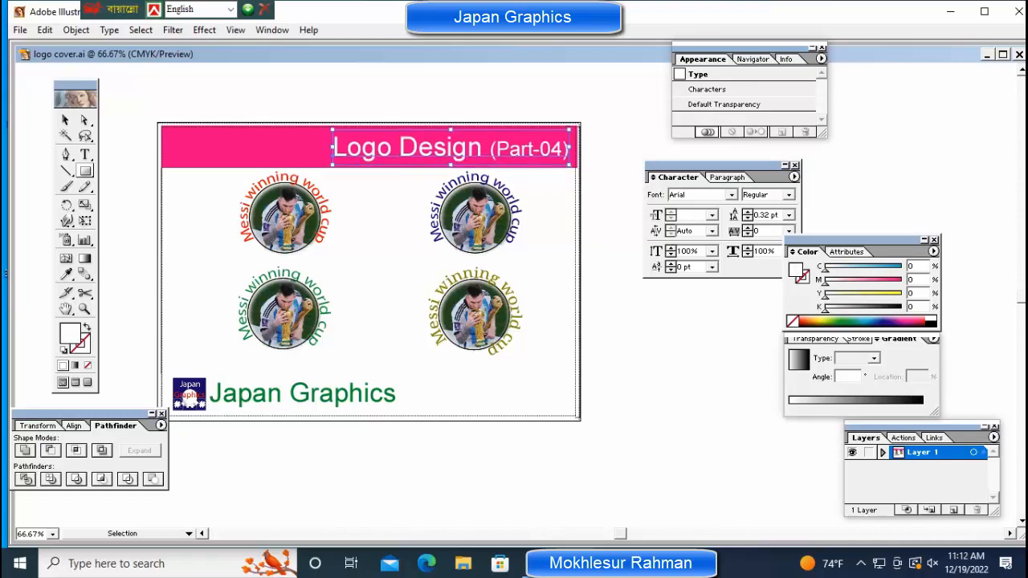
pyautogui.hotkey('ctrl', 'shift', 'a')
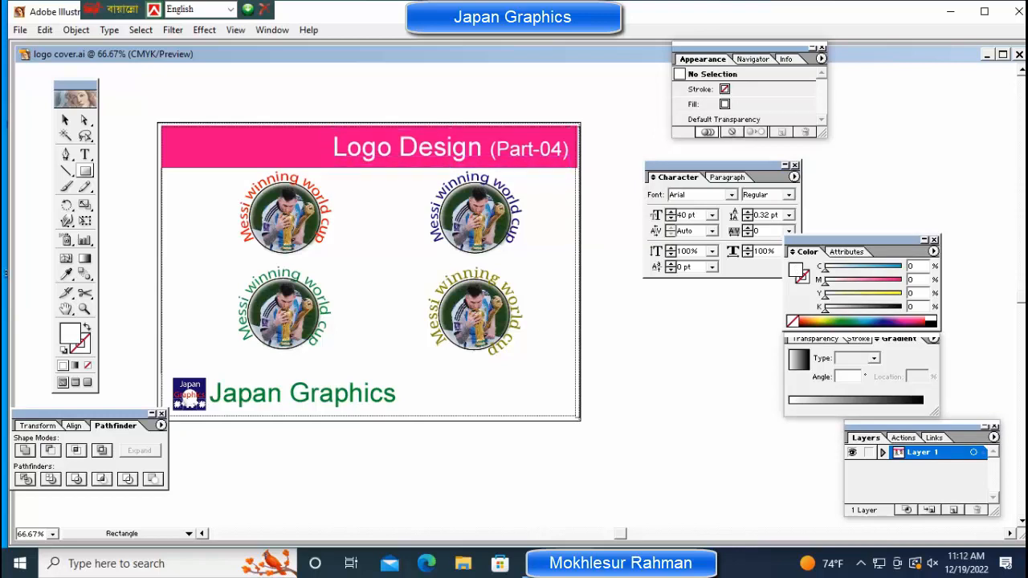
# Try placing a duplicate of the magenta title band directly over the footer strip
pyautogui.hotkey('ctrl', 'a')
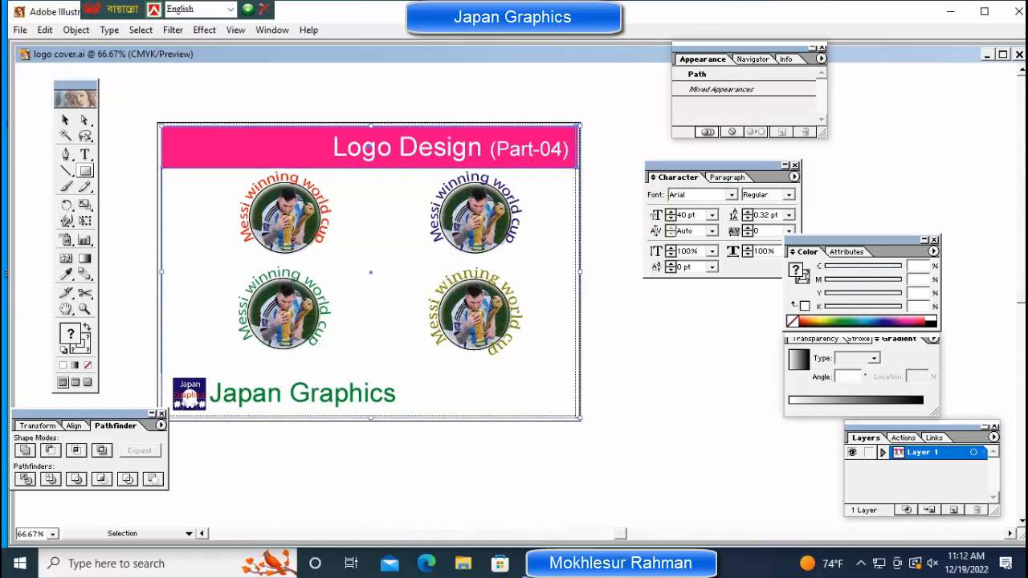
pyautogui.hotkey('ctrl', 'shift', 'a')
pyautogui.keyDown('ctrl'); pyautogui.click(257, 148); pyautogui.keyUp('ctrl')
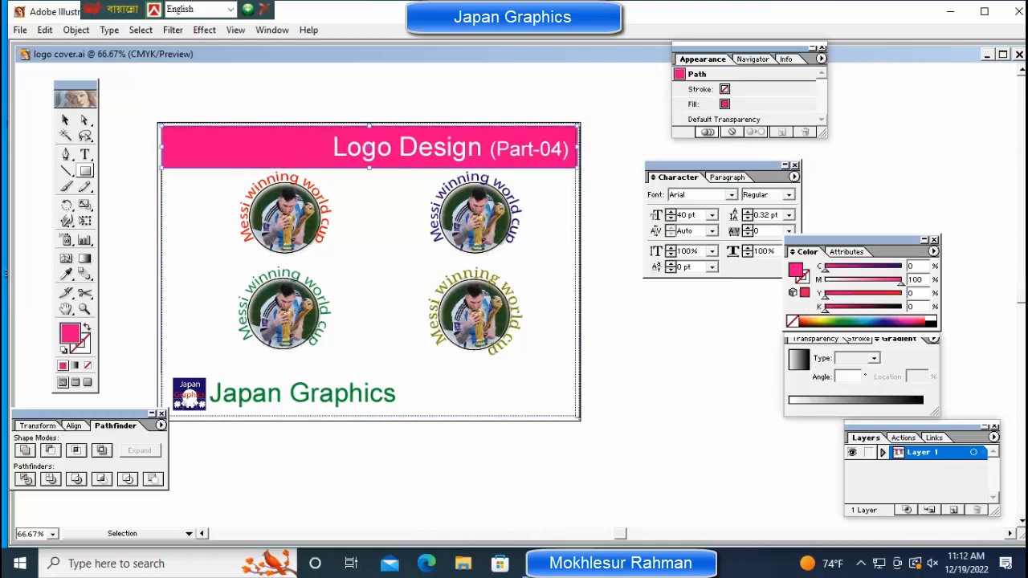
pyautogui.moveTo(369, 147); pyautogui.dragTo(369, 394)
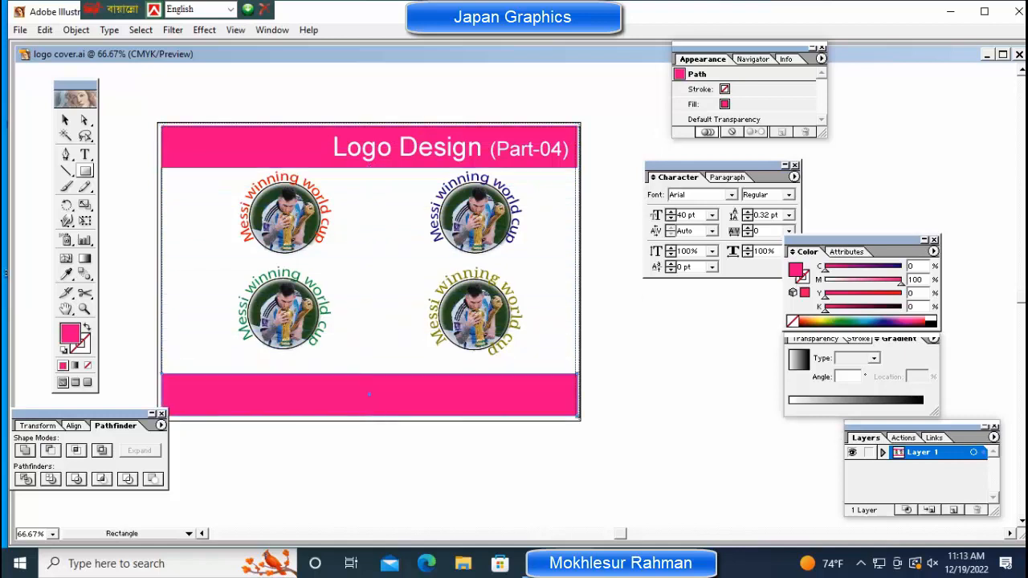
pyautogui.hotkey('ctrl', 'z')
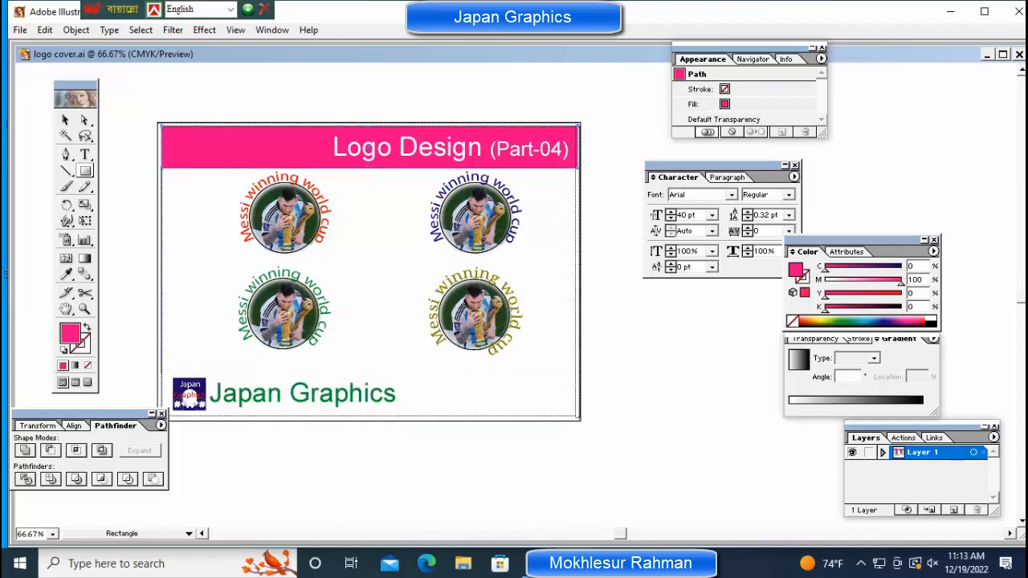
# Copy the magenta title band, paste it, and move the pasted band down to the footer strip
pyautogui.click(44, 29)
pyautogui.click(73, 96)
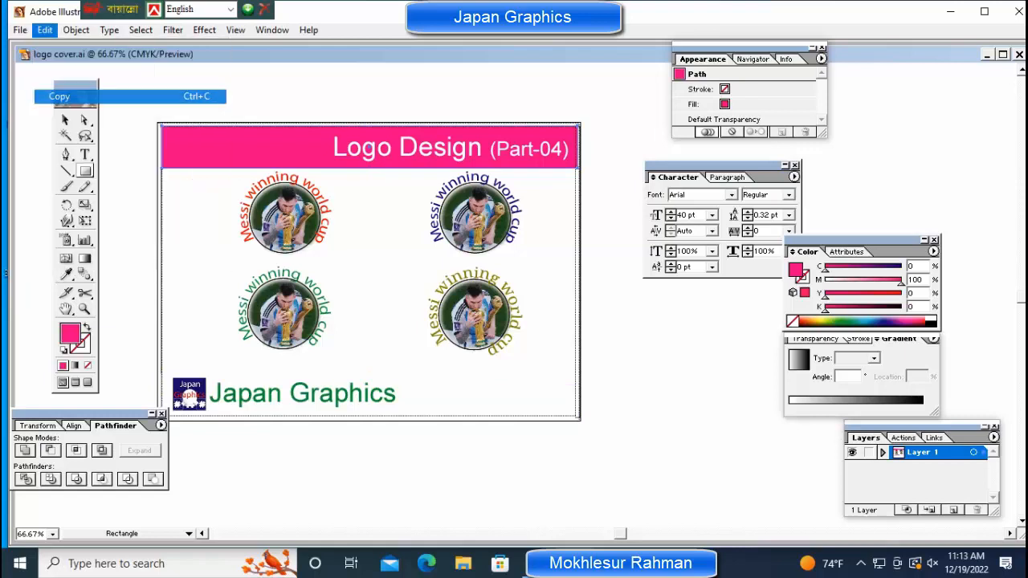
pyautogui.hotkey('ctrl', 'shift', 'a')
pyautogui.click(44, 30)
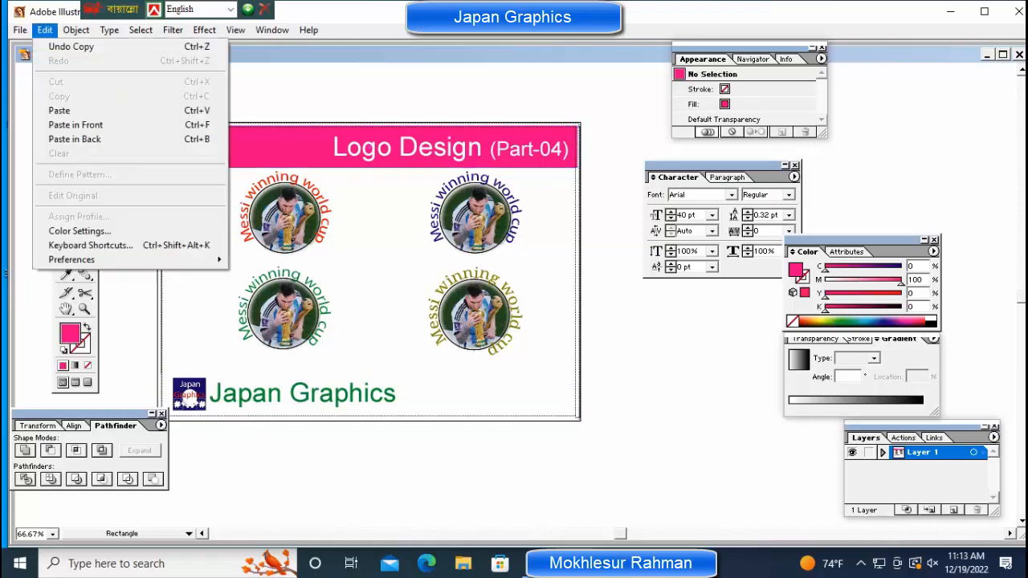
pyautogui.click(59, 110)
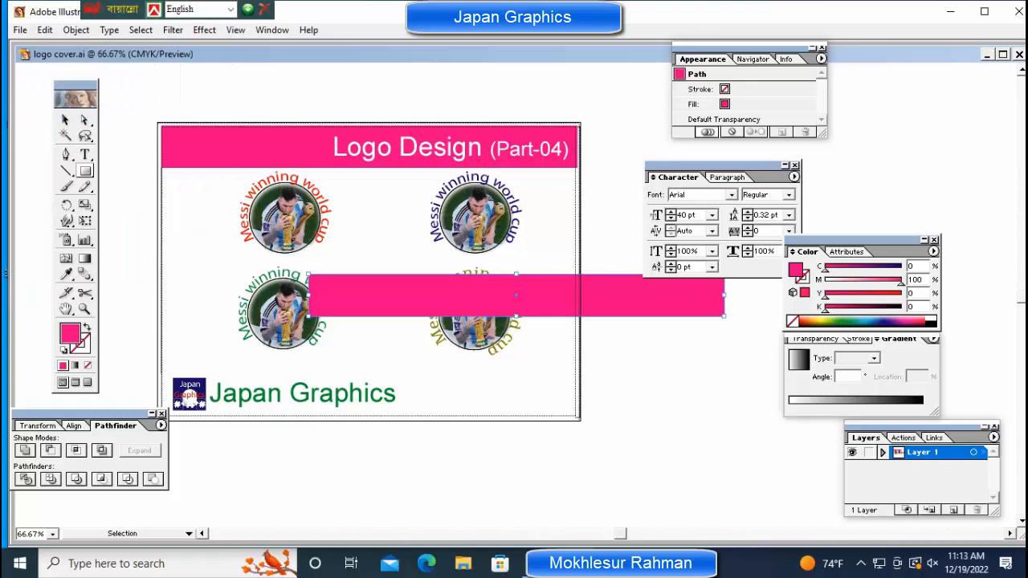
pyautogui.moveTo(515, 295); pyautogui.dragTo(414, 394)
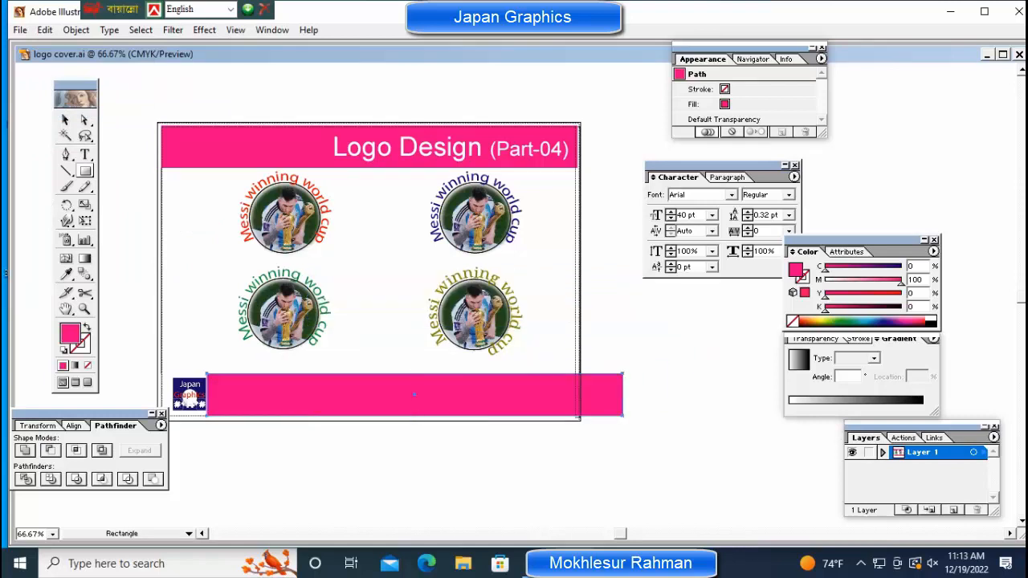
# Move the pasted magenta band below the page, clear of the Japan Graphics footer text
pyautogui.click(411, 376)
pyautogui.moveTo(410, 330); pyautogui.dragTo(427, 475)
pyautogui.click(356, 322)
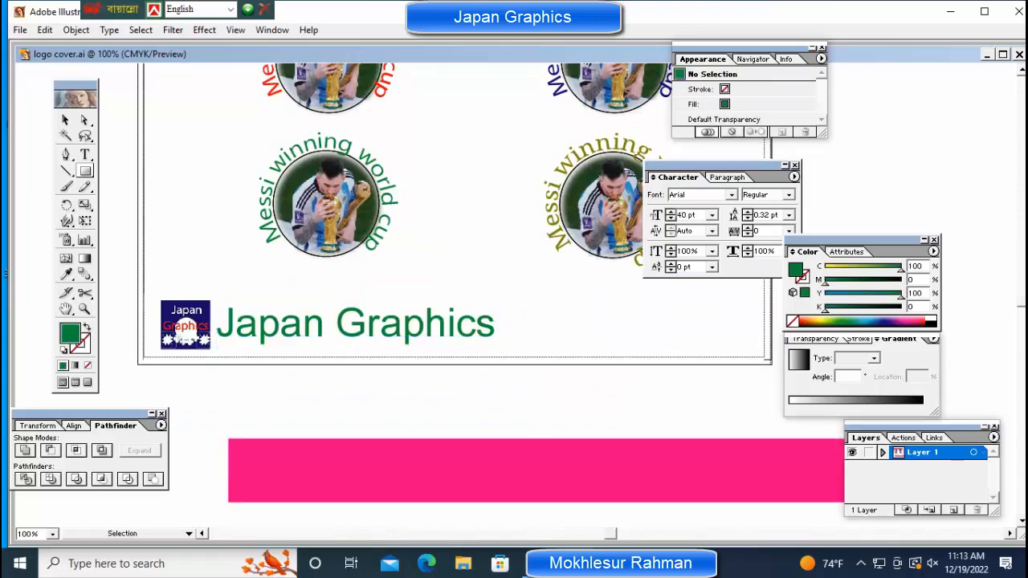
# Move the spare magenta band up onto the footer strip, starting at the Japan Graphics logo's right edge
pyautogui.moveTo(154, 271); pyautogui.dragTo(454, 325)
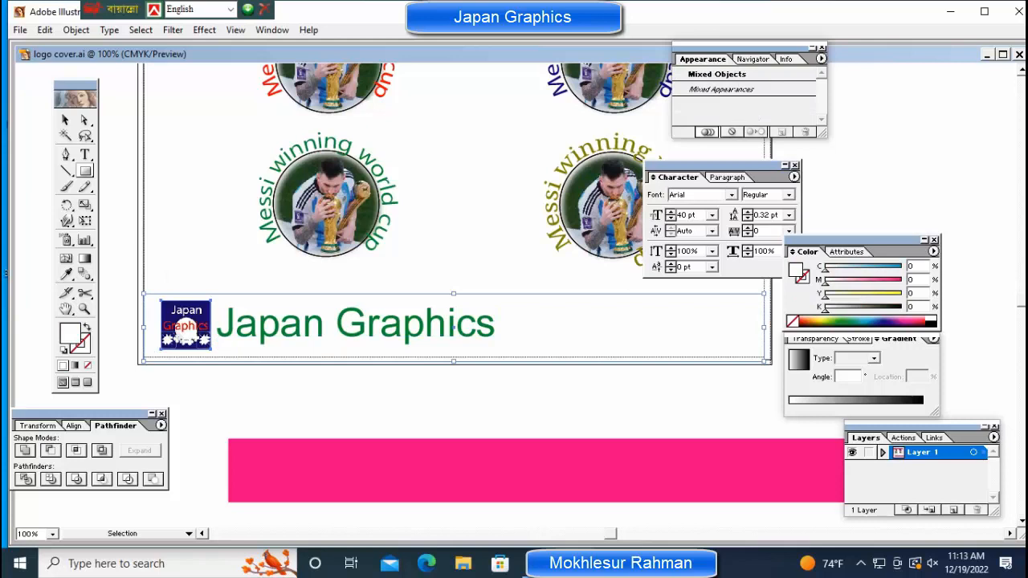
pyautogui.click(547, 401)
pyautogui.moveTo(547, 451); pyautogui.dragTo(530, 312)
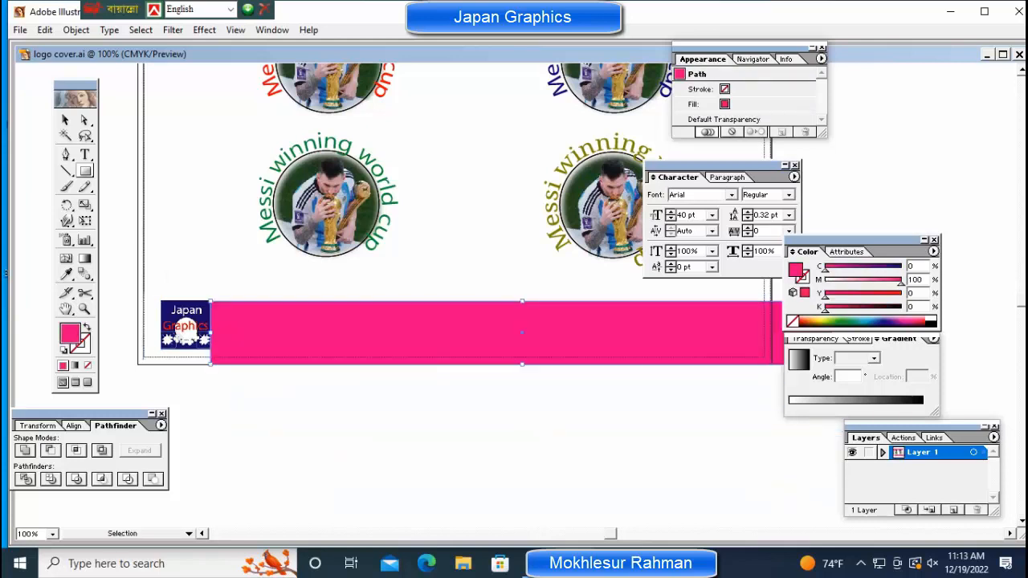
# Shorten the magenta footer band so its lower and right edges meet the page's inner border
pyautogui.moveTo(522, 364); pyautogui.dragTo(522, 357)
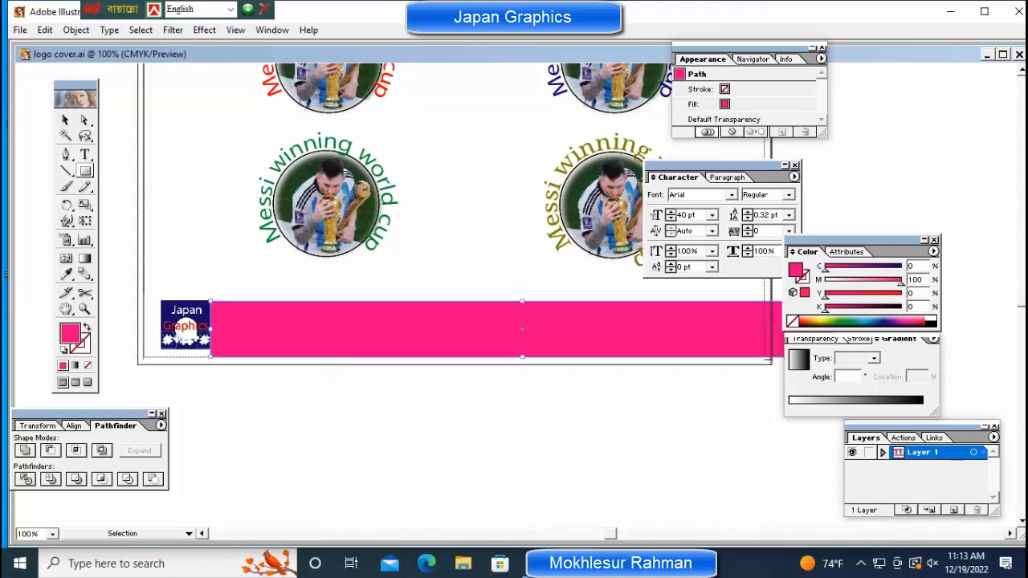
pyautogui.hotkey('ctrl', '-')
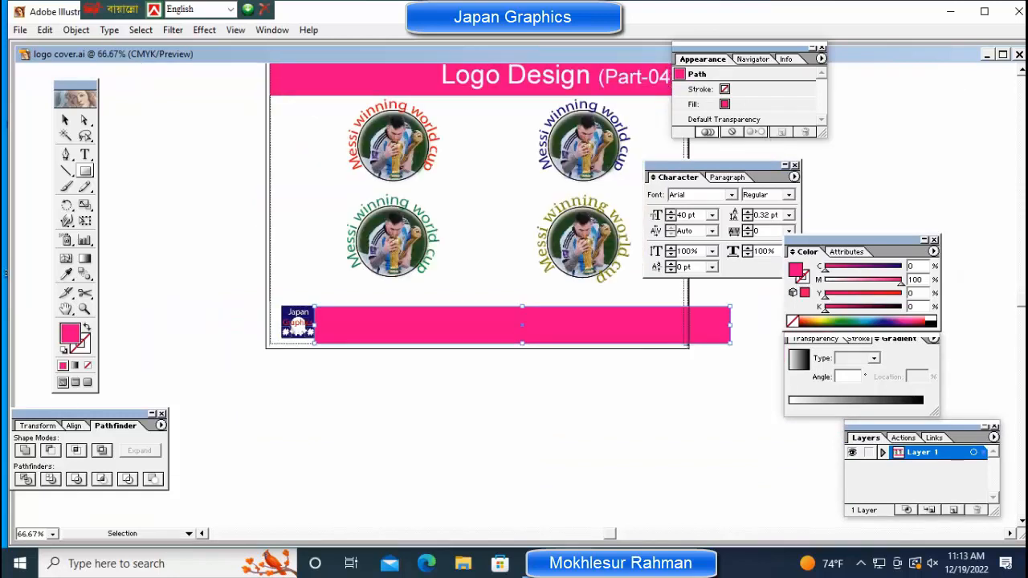
pyautogui.moveTo(731, 325); pyautogui.dragTo(685, 326)
pyautogui.hotkey('ctrl', 'shift', 'a')
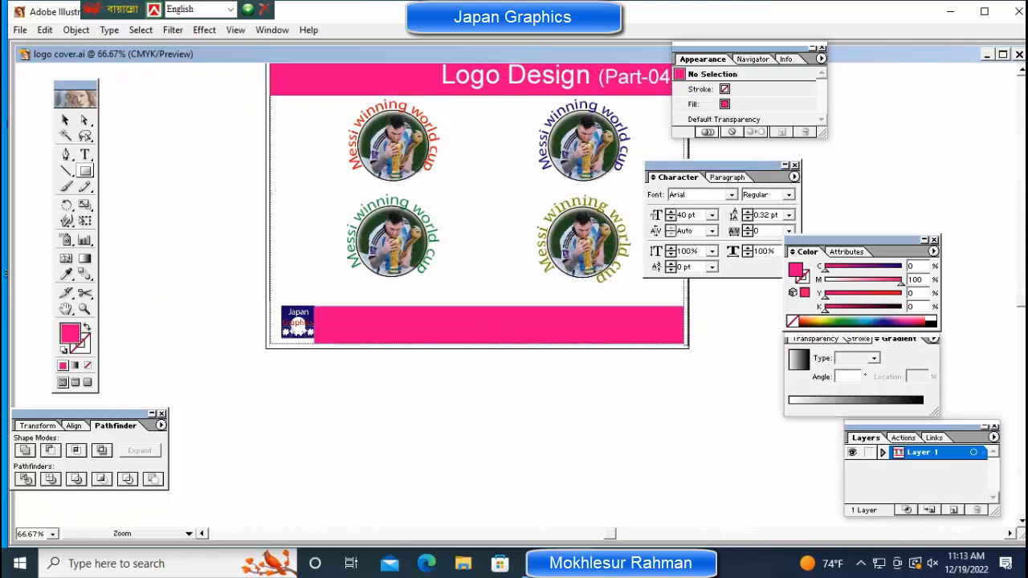
pyautogui.hotkey('ctrl', '+')
pyautogui.click(486, 257)
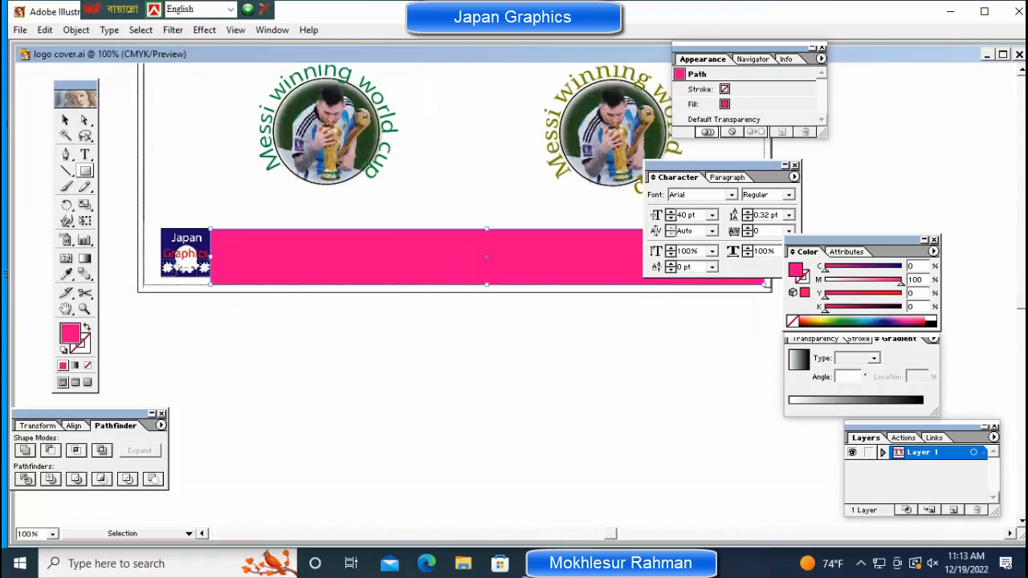
pyautogui.hotkey('ctrl', 'shift', 'a')
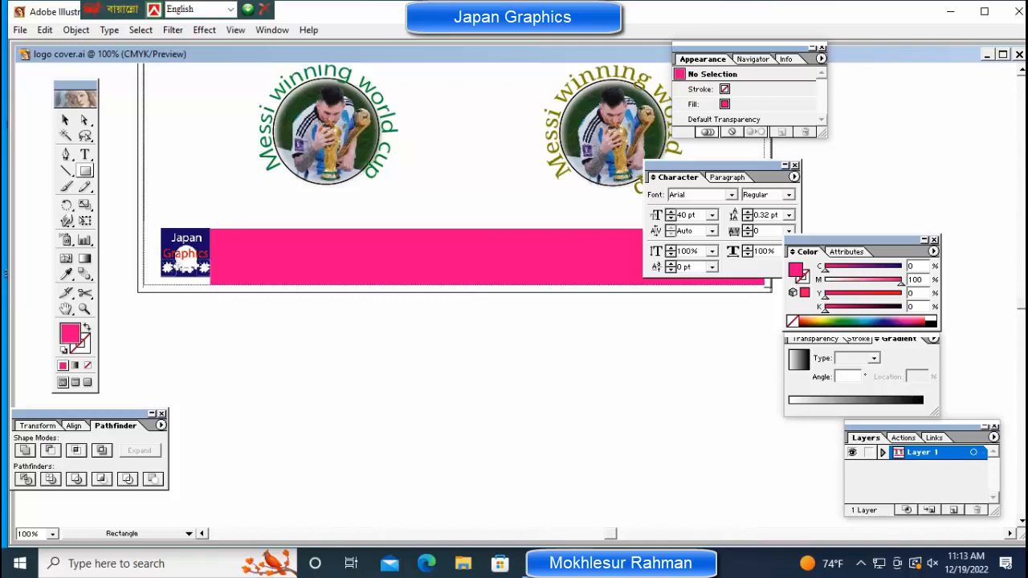
# Recolor the hidden Japan Graphics footer text white and bring it in front of the magenta band
pyautogui.hotkey('ctrl', 'a')
pyautogui.hotkey('ctrl', 'shift', 'a')
pyautogui.keyDown('ctrl'); pyautogui.click(356, 227); pyautogui.keyUp('ctrl')
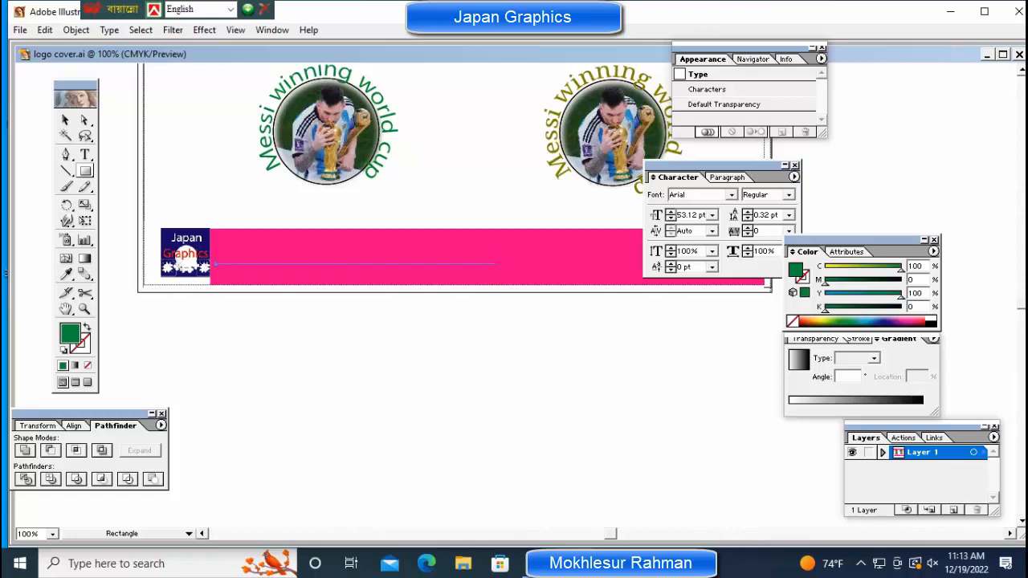
pyautogui.click(930, 319)
pyautogui.hotkey('ctrl', 'shift', ']')
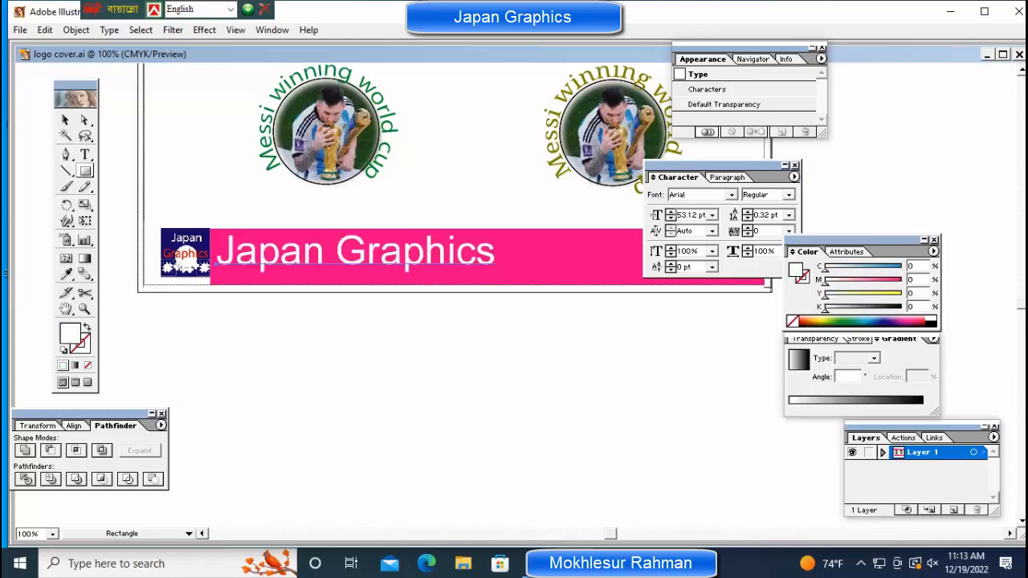
pyautogui.hotkey('ctrl', '-')
pyautogui.hotkey('ctrl', '-')
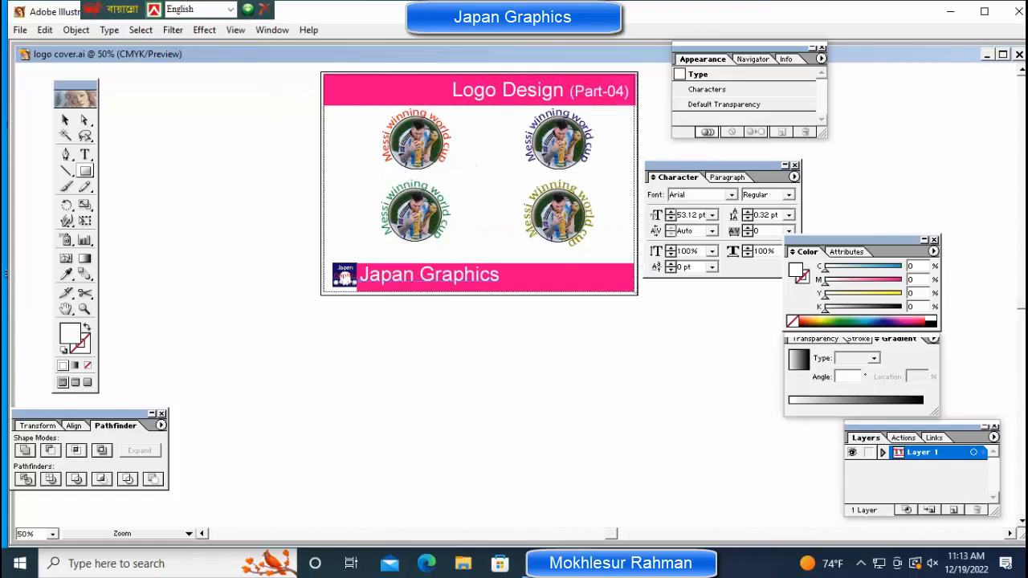
# Paste the designer's name in white onto the magenta footer band, beside the Japan Graphics text
pyautogui.hotkey('ctrl', '+')
pyautogui.hotkey('ctrl', '+')
pyautogui.moveTo(514, 241); pyautogui.dragTo(398, 224)
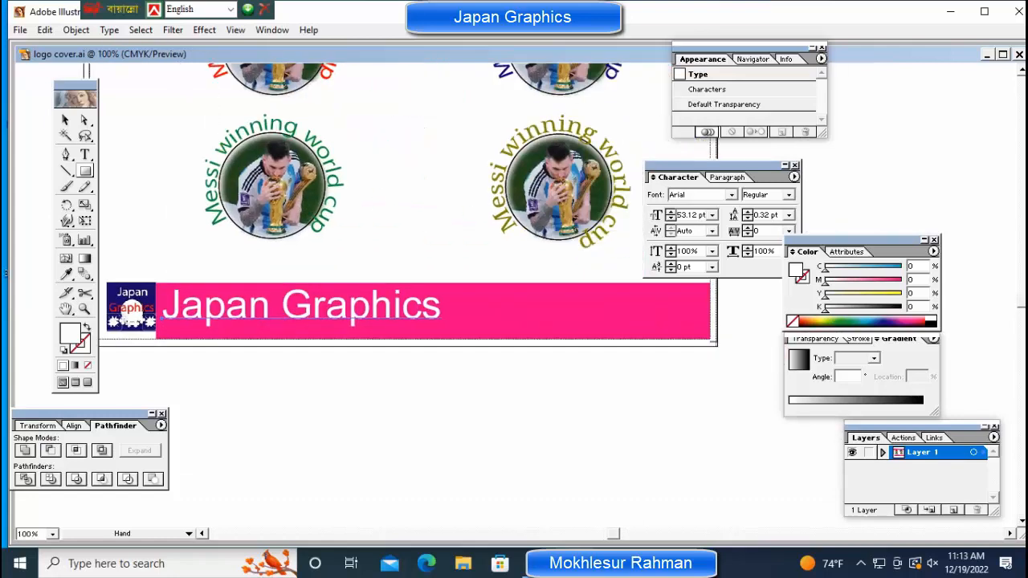
pyautogui.hotkey('ctrl', 'v')
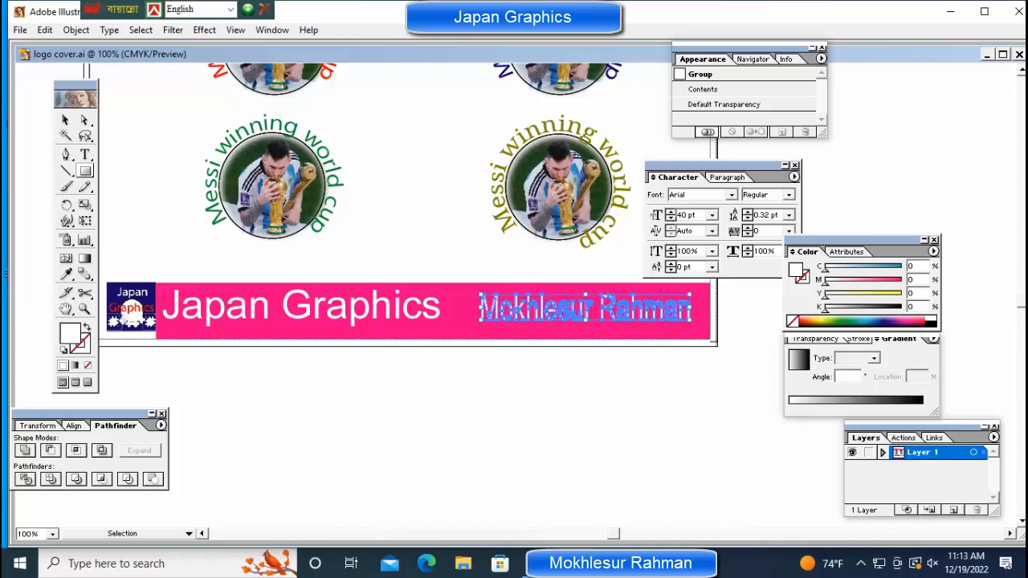
pyautogui.hotkey('ctrl', 'shift', 'a')
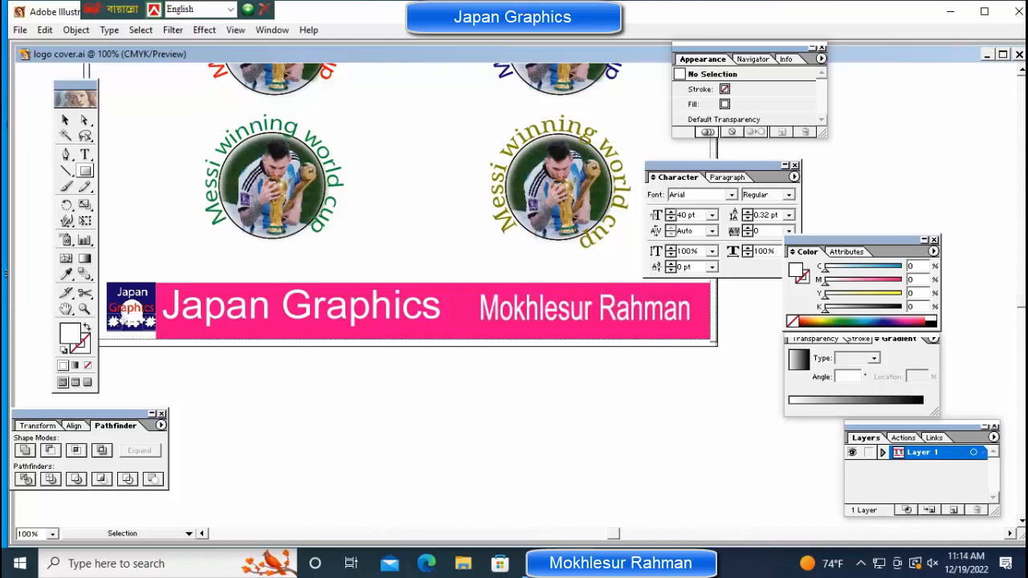
# Resize the footer band to match the logo's lower edge and leave a narrow gap beside the logo
pyautogui.keyDown('ctrl'); pyautogui.click(460, 322); pyautogui.keyUp('ctrl')
pyautogui.hotkey('ctrl', 'shift', 'a')
pyautogui.hotkey('ctrl', '+')
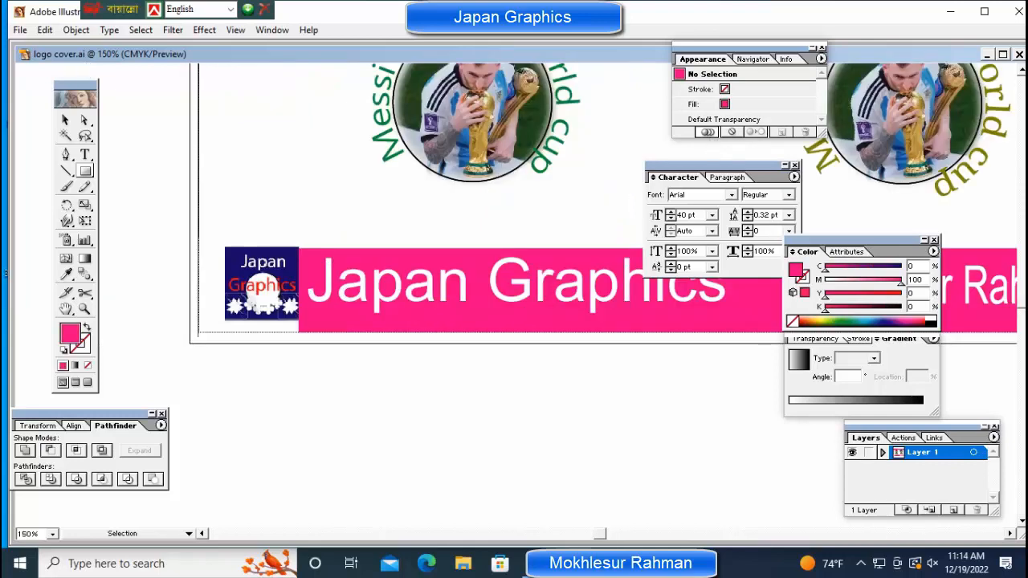
pyautogui.keyDown('ctrl'); pyautogui.click(506, 283); pyautogui.keyUp('ctrl')
pyautogui.keyDown('ctrl'); pyautogui.click(514, 324); pyautogui.keyUp('ctrl')
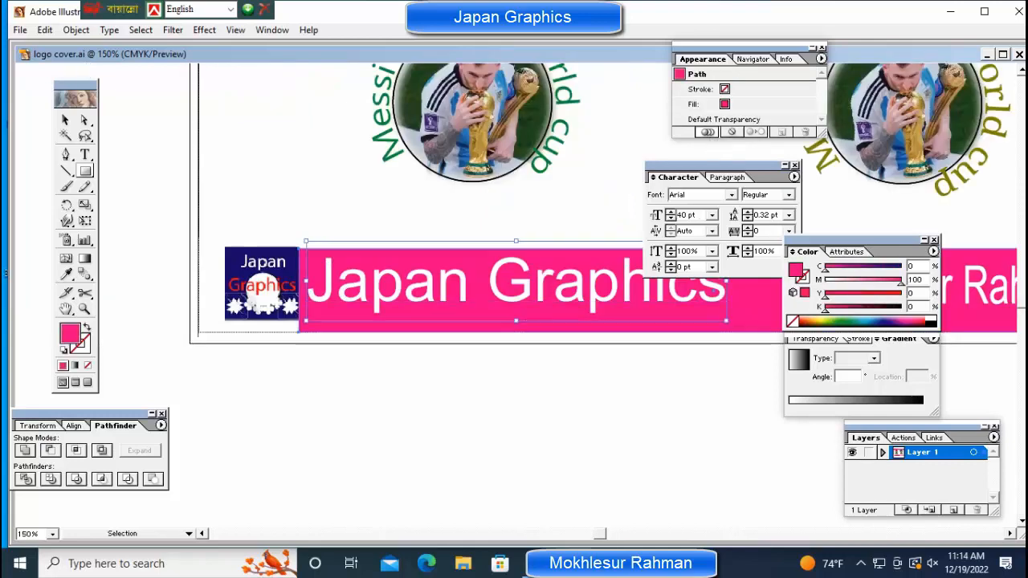
pyautogui.moveTo(713, 332); pyautogui.dragTo(713, 319)
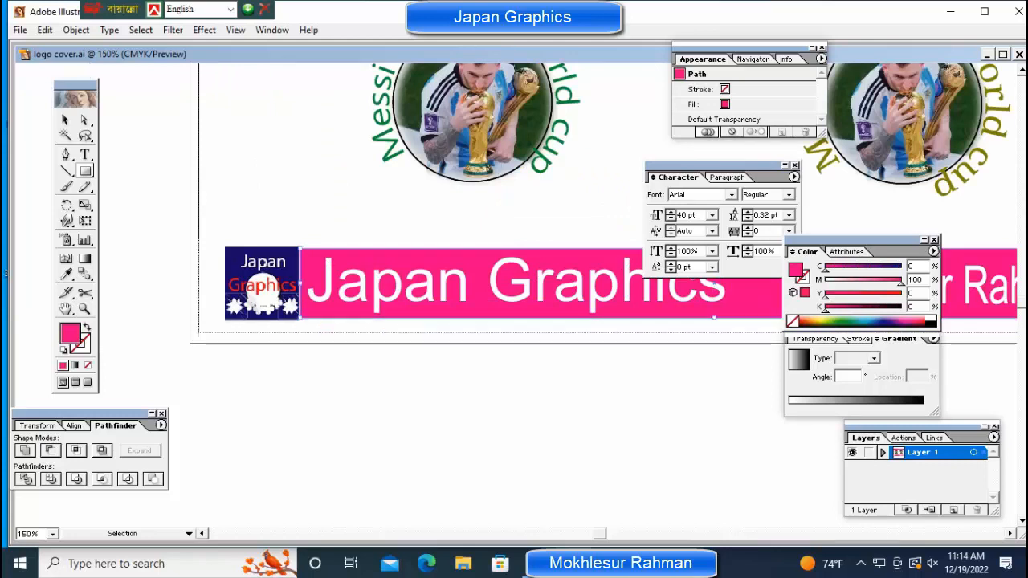
pyautogui.moveTo(301, 318); pyautogui.dragTo(299, 321)
pyautogui.moveTo(299, 284); pyautogui.dragTo(302, 284)
pyautogui.hotkey('ctrl', 'shift', 'a')
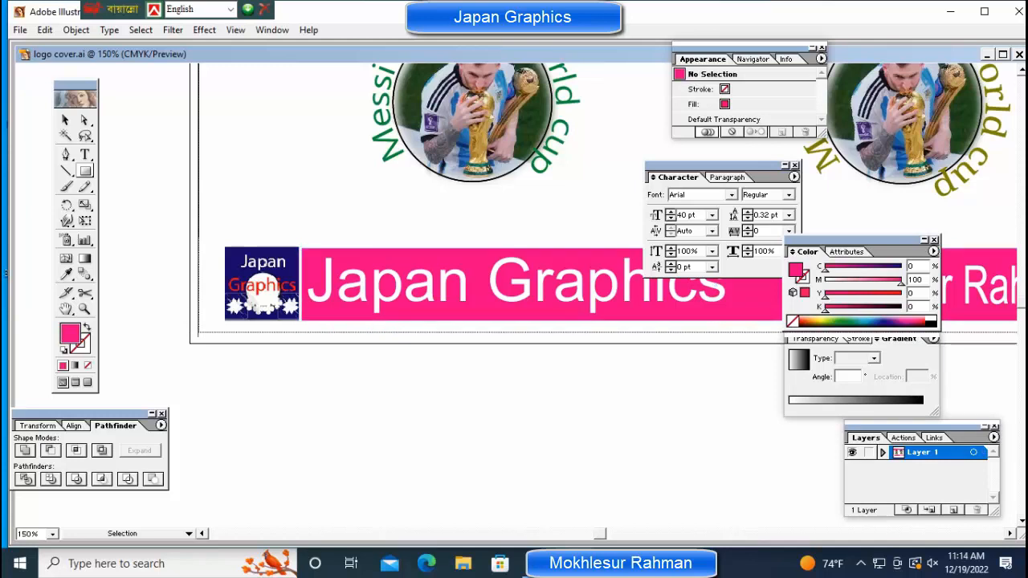
# Pull the footer band's right edge slightly inside the page's inner border
pyautogui.hotkey('ctrl', '-')
pyautogui.hotkey('ctrl', '-')
pyautogui.hotkey('ctrl', '-')
pyautogui.hotkey('ctrl', '-')
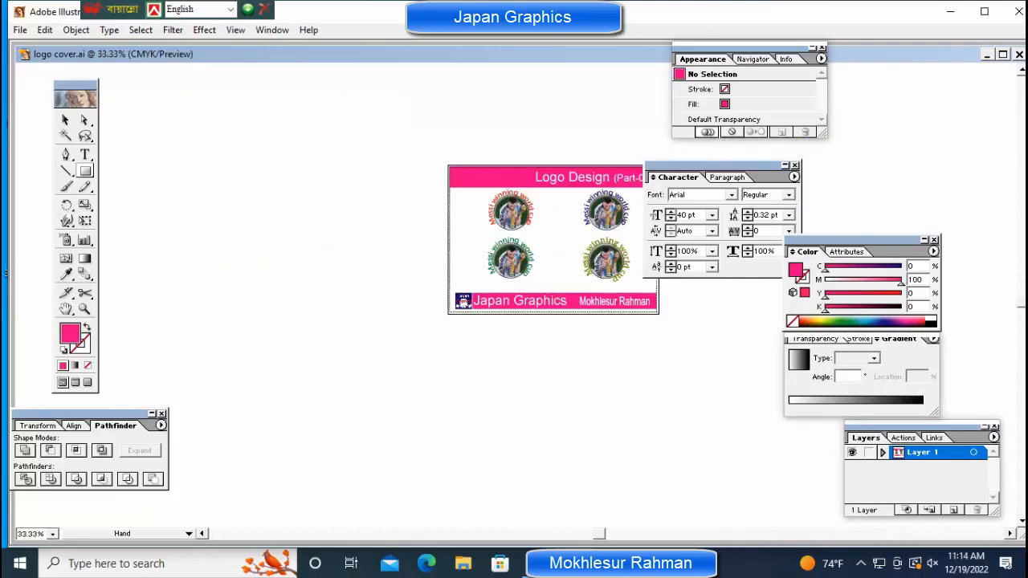
pyautogui.moveTo(554, 241); pyautogui.dragTo(391, 241)
pyautogui.hotkey('ctrl', '+')
pyautogui.hotkey('ctrl', '+')
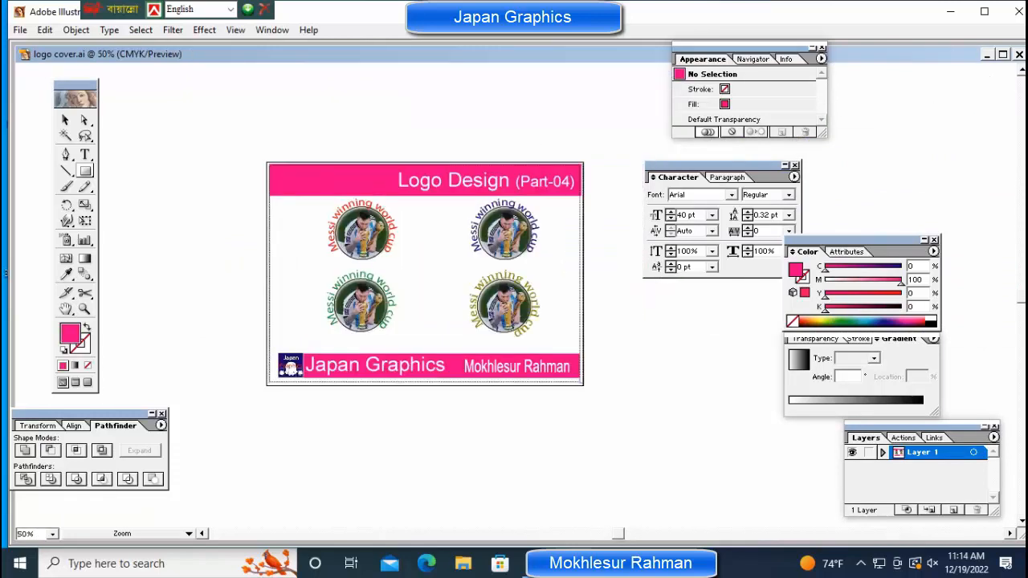
pyautogui.hotkey('ctrl', '+')
pyautogui.click(293, 438)
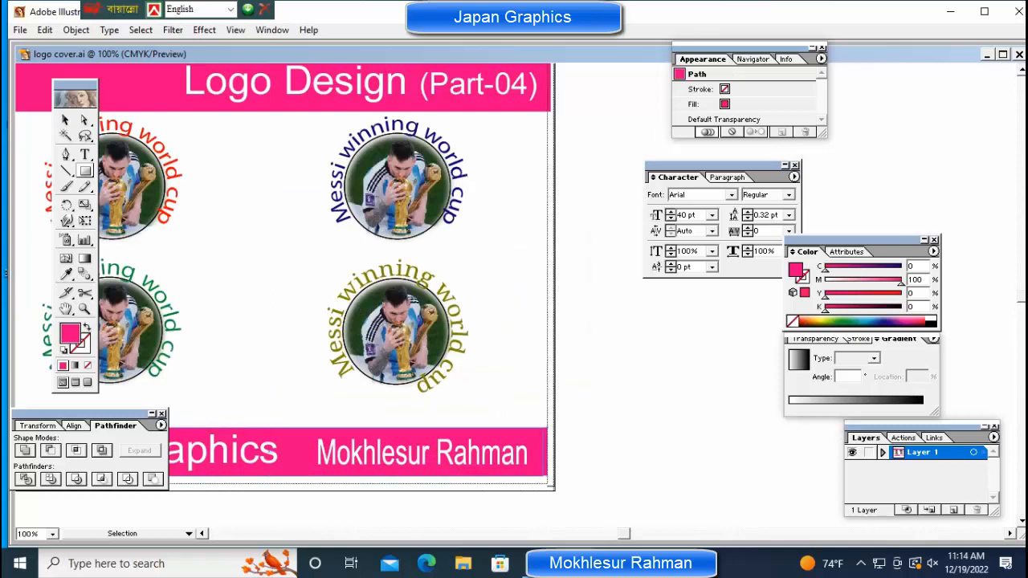
# Pull the header band's right edge in to line up with the footer band
pyautogui.click(238, 121)
pyautogui.click(238, 111)
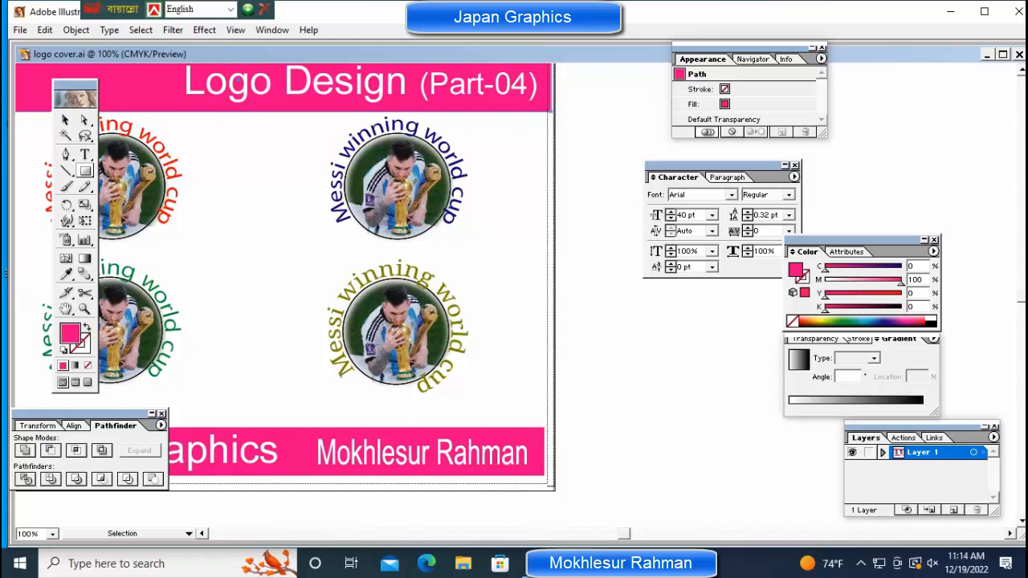
pyautogui.hotkey('ctrl', 'shift', 'a')
pyautogui.press('m')
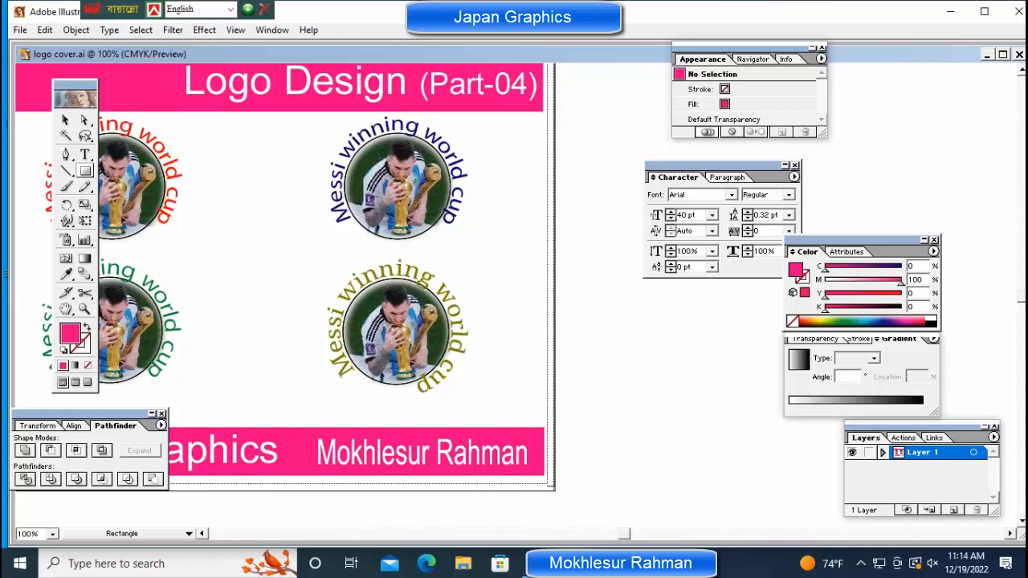
# Fit the whole cover in view and save the document
pyautogui.hotkey('ctrl', '-')
pyautogui.hotkey('ctrl', '-')
pyautogui.hotkey('ctrl', '-')
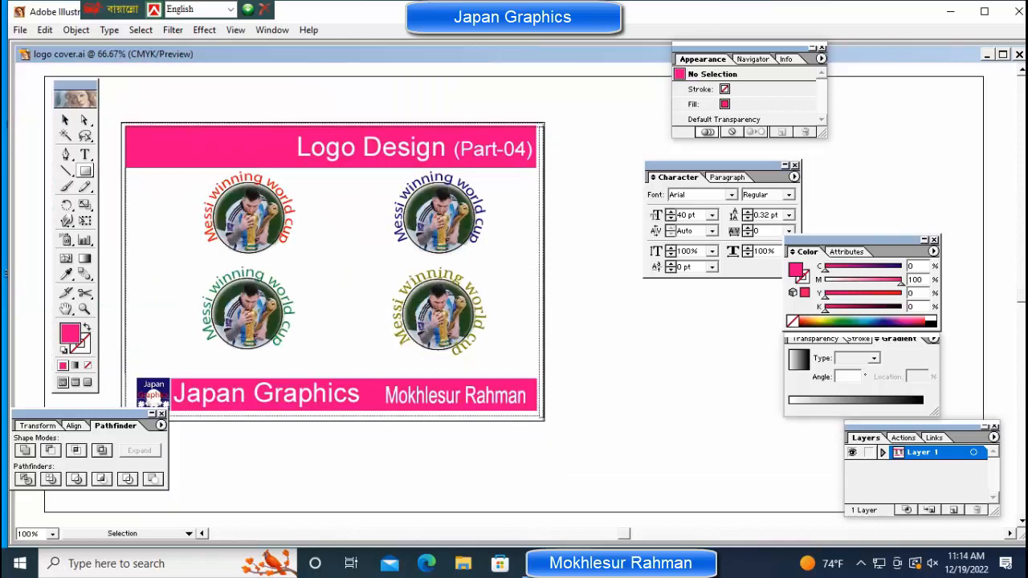
pyautogui.press('z')
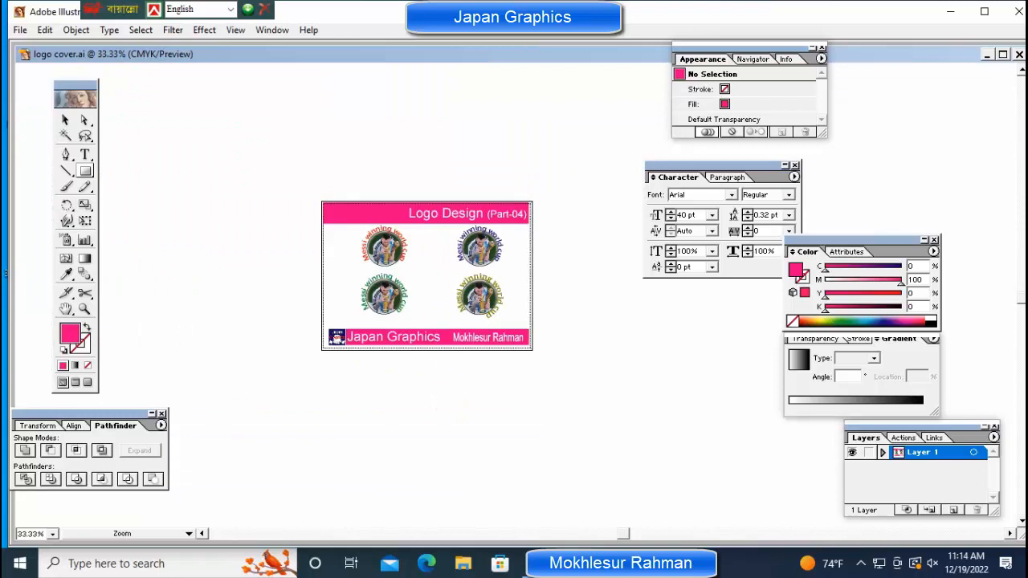
pyautogui.hotkey('ctrl', '+')
pyautogui.hotkey('ctrl', '+')
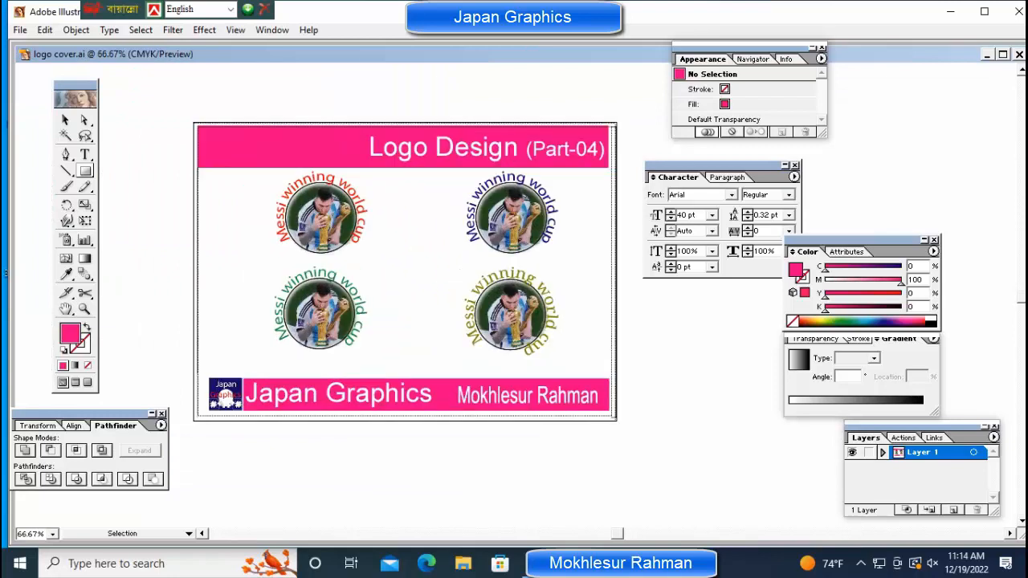
pyautogui.press('alt')
pyautogui.click(20, 30)
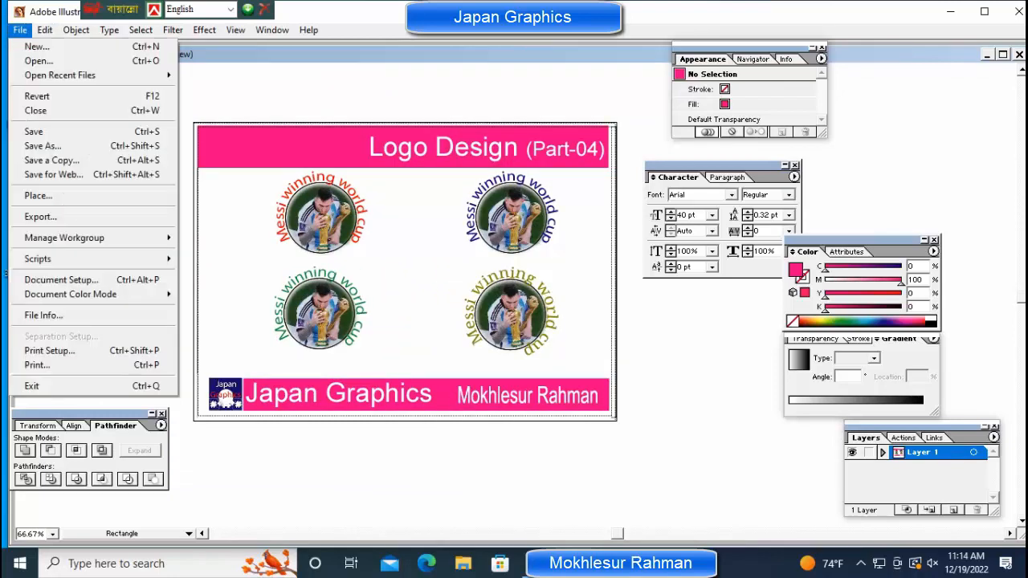
pyautogui.click(35, 132)
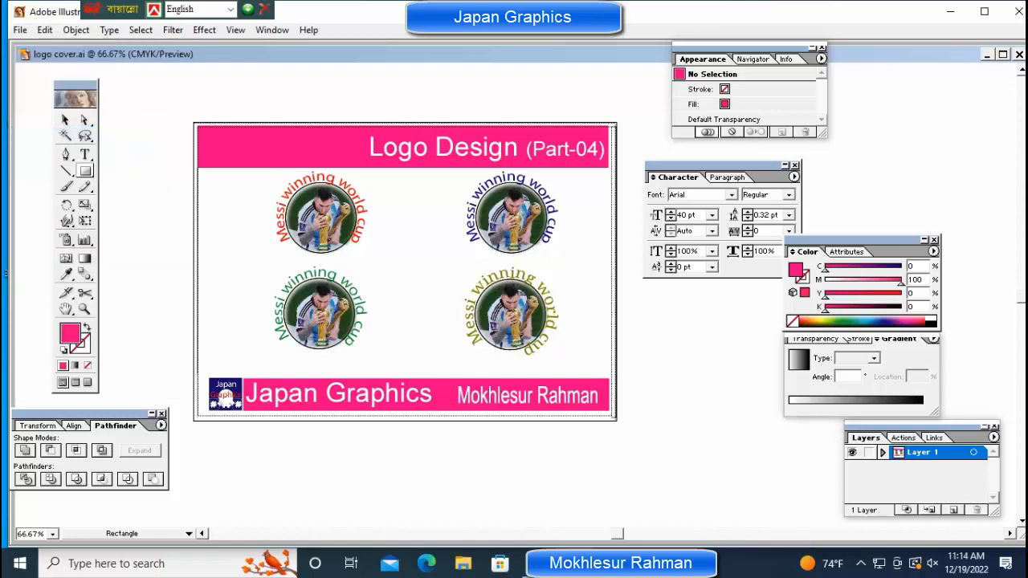
# Undo the header band's last width change and save the cover as "logo cover messi" in the logo folder
pyautogui.hotkey('ctrl', 'z')
pyautogui.click(20, 30)
pyautogui.click(40, 145)
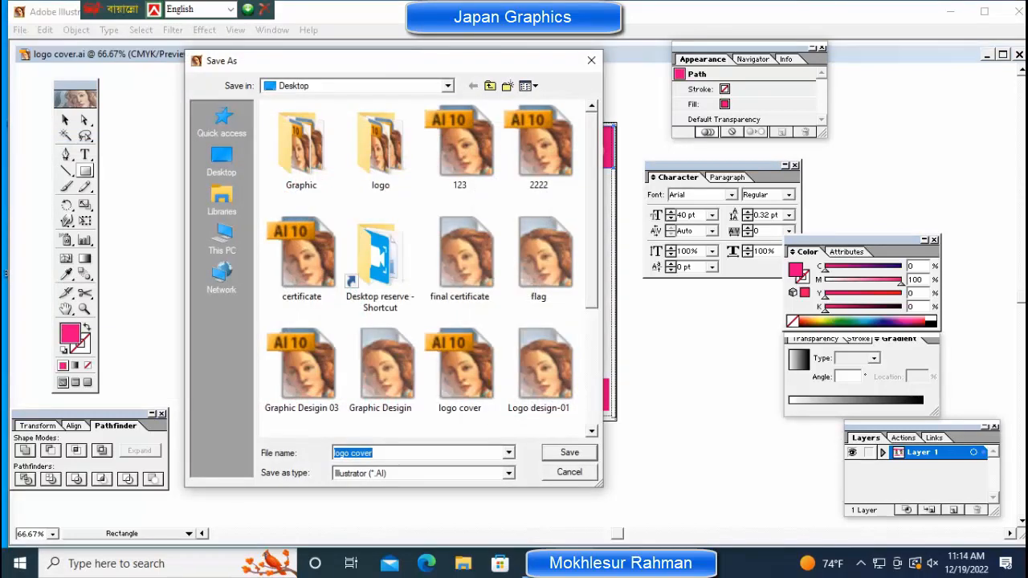
pyautogui.doubleClick(380, 153)
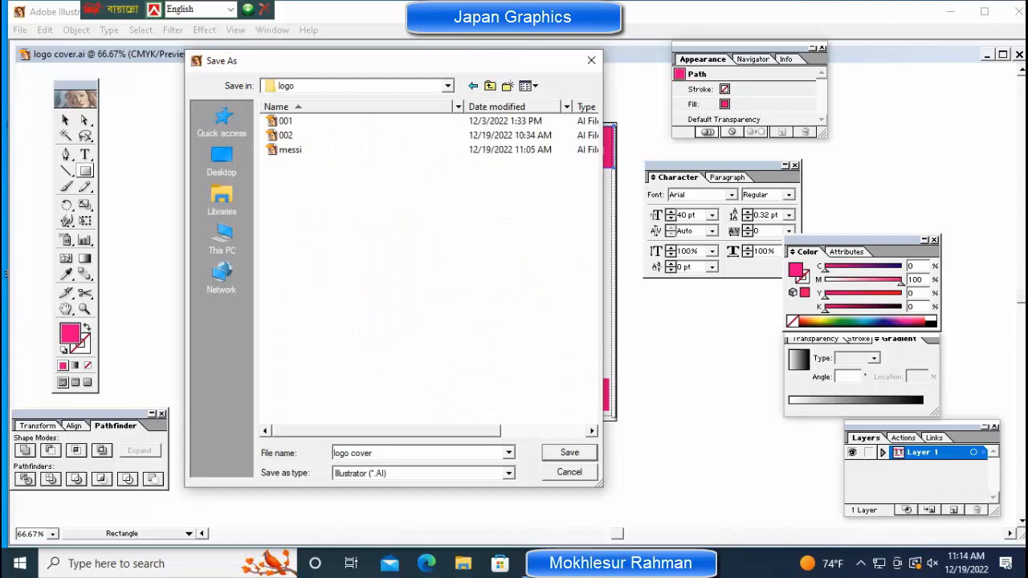
pyautogui.click(353, 453)
pyautogui.click(374, 453)
pyautogui.write('messi')
pyautogui.press('Return')
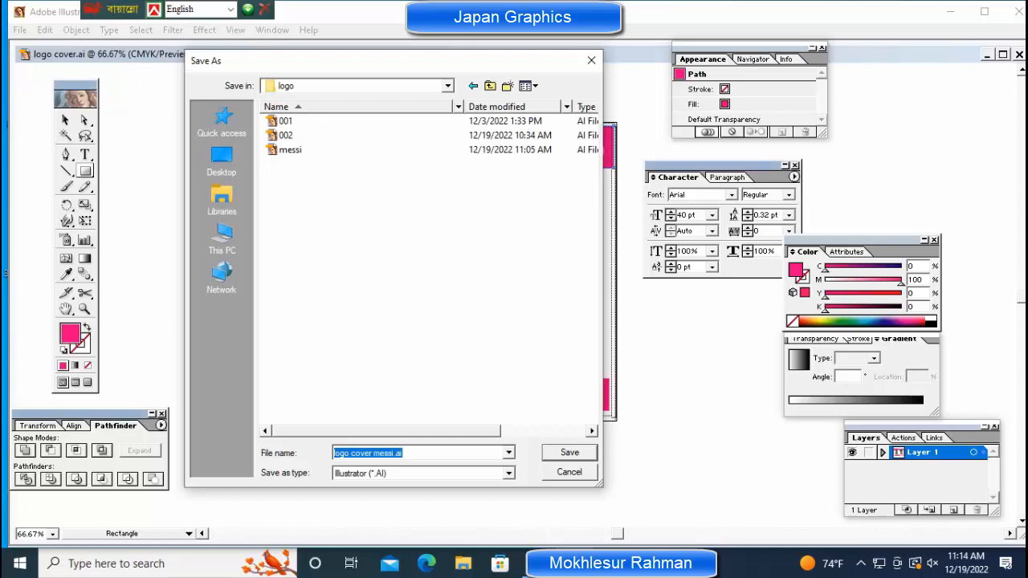
pyautogui.press('Return')
# Look over the finished cover at different zoom levels and switch to Bandicam
pyautogui.press('z')
pyautogui.hotkey('ctrl', '1')
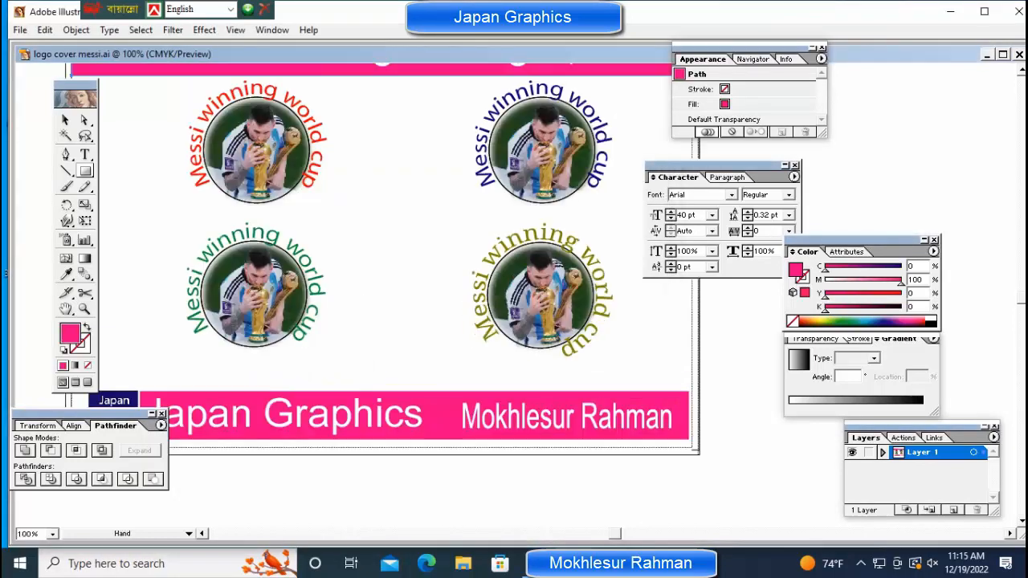
pyautogui.scroll(2, 374, 297)
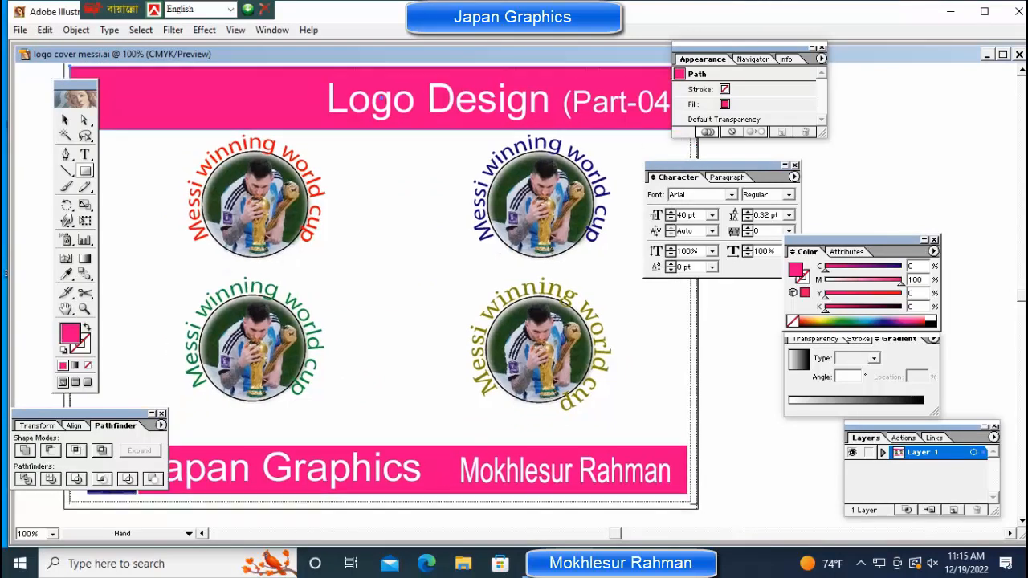
pyautogui.hotkey('ctrl', '-')
pyautogui.hotkey('ctrl', '-')
pyautogui.hotkey('ctrl', '-')
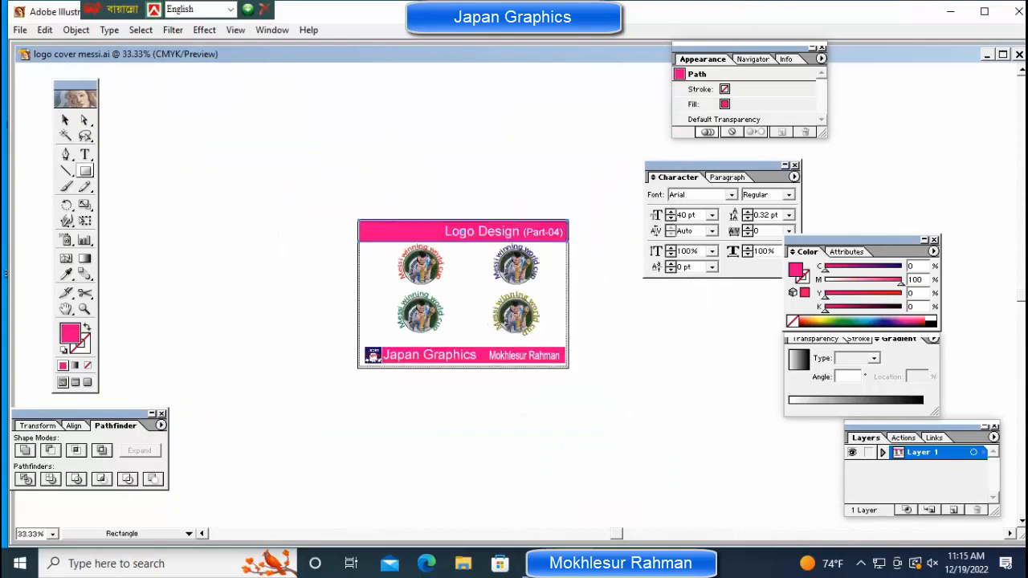
pyautogui.hotkey('alt', 'Tab')
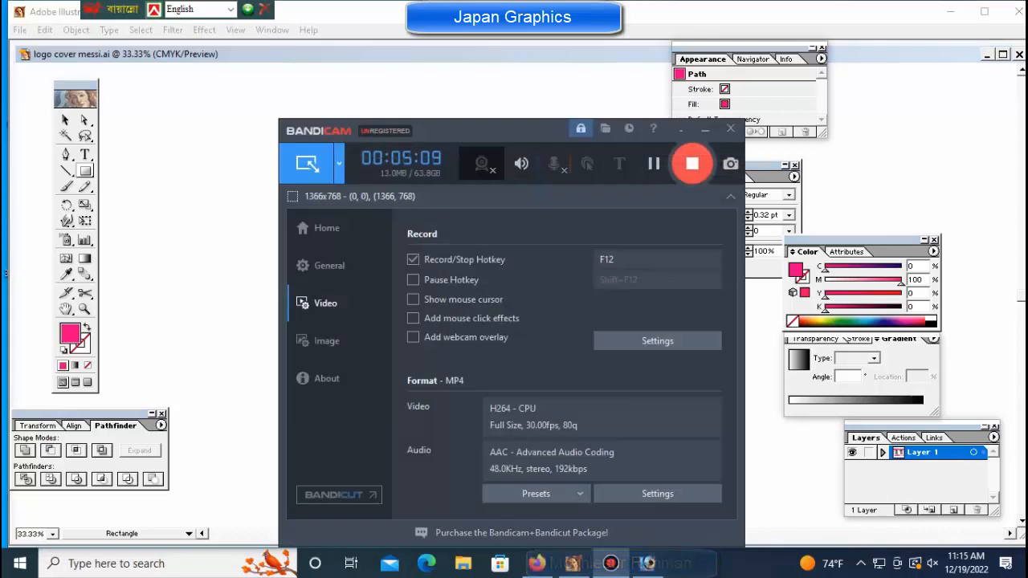